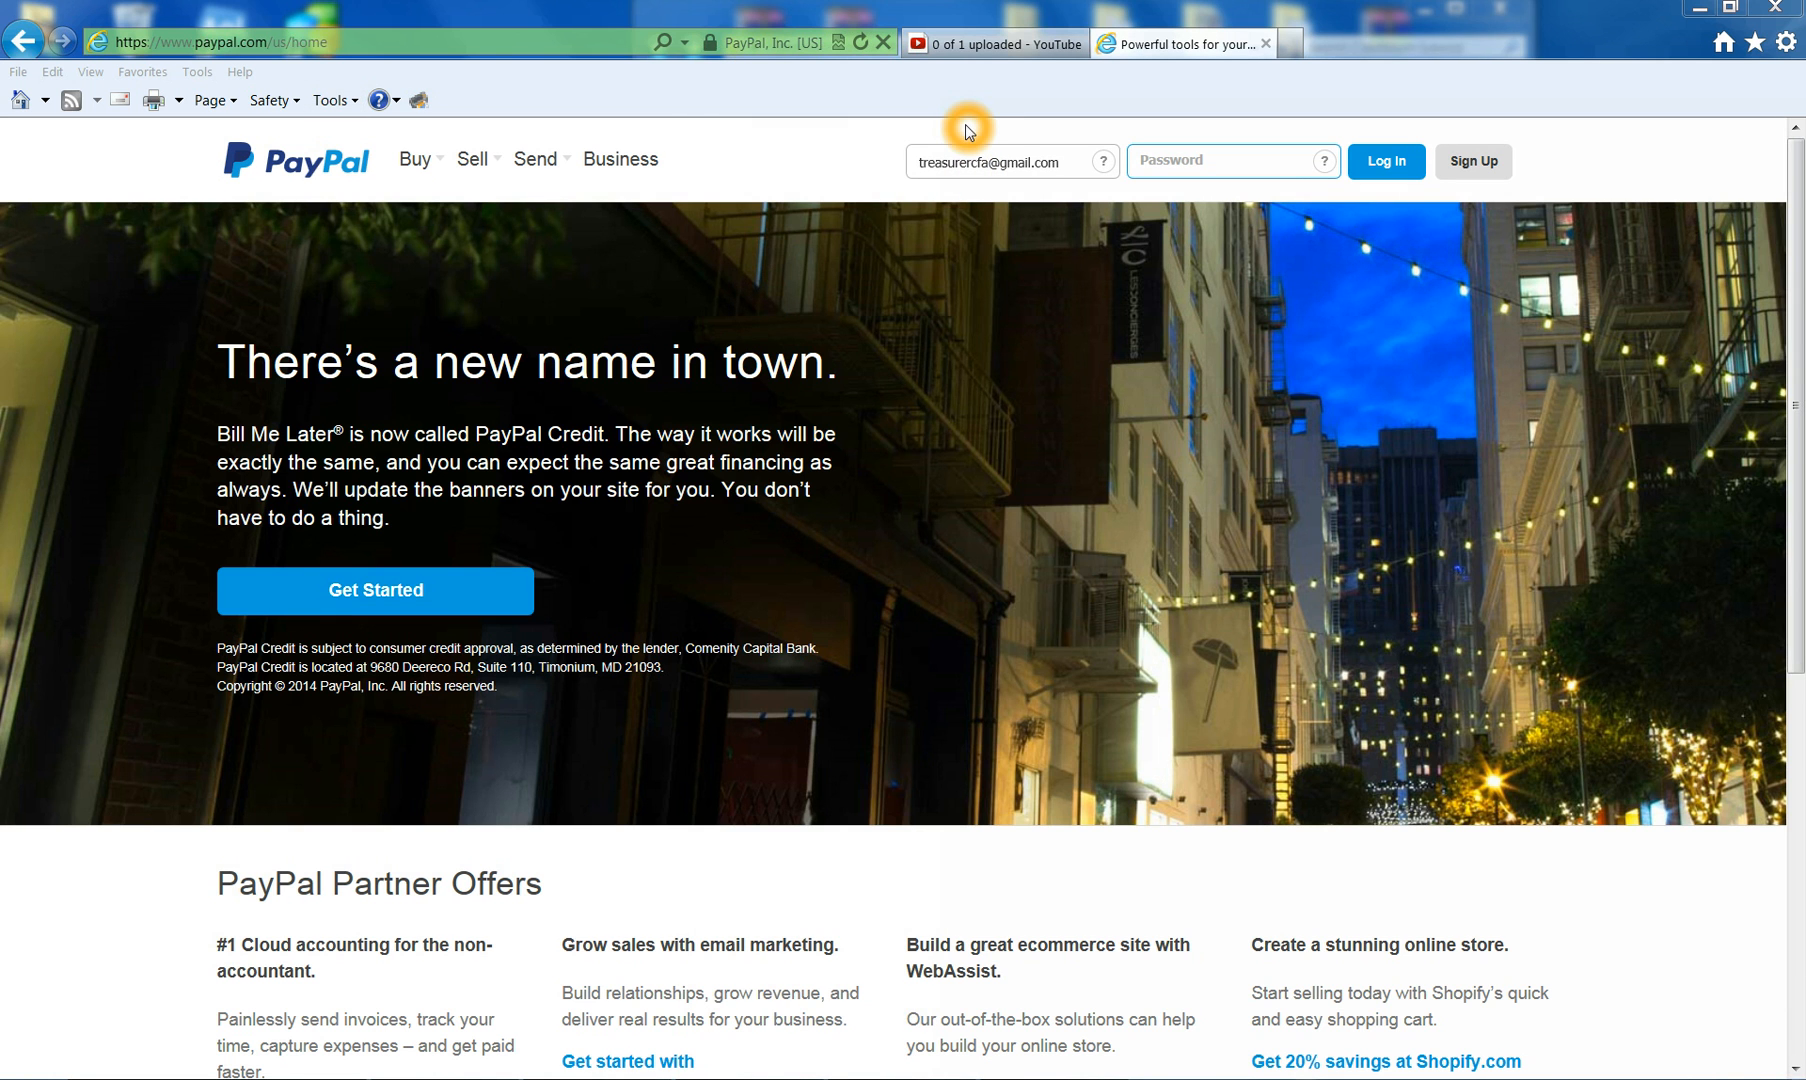
- Log in to the PayPal business account with its password and reach the account overview
click(1181, 159)
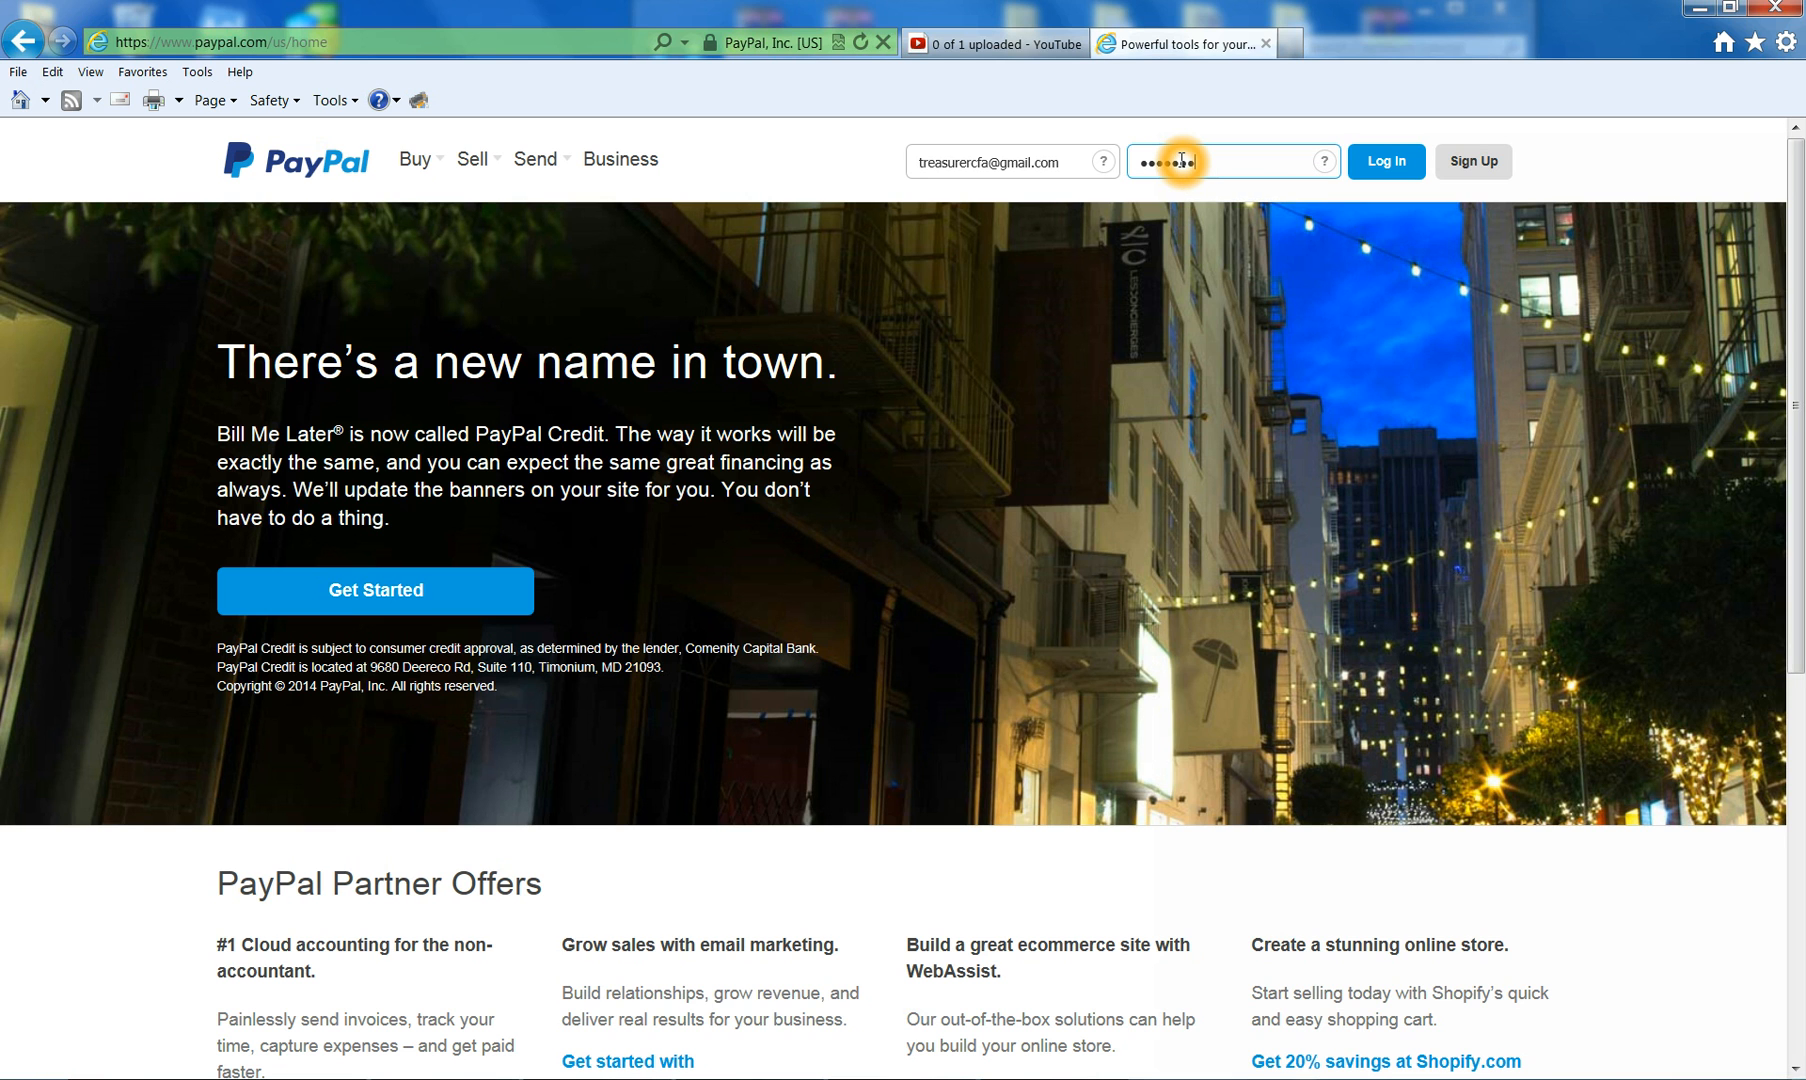
click(1385, 172)
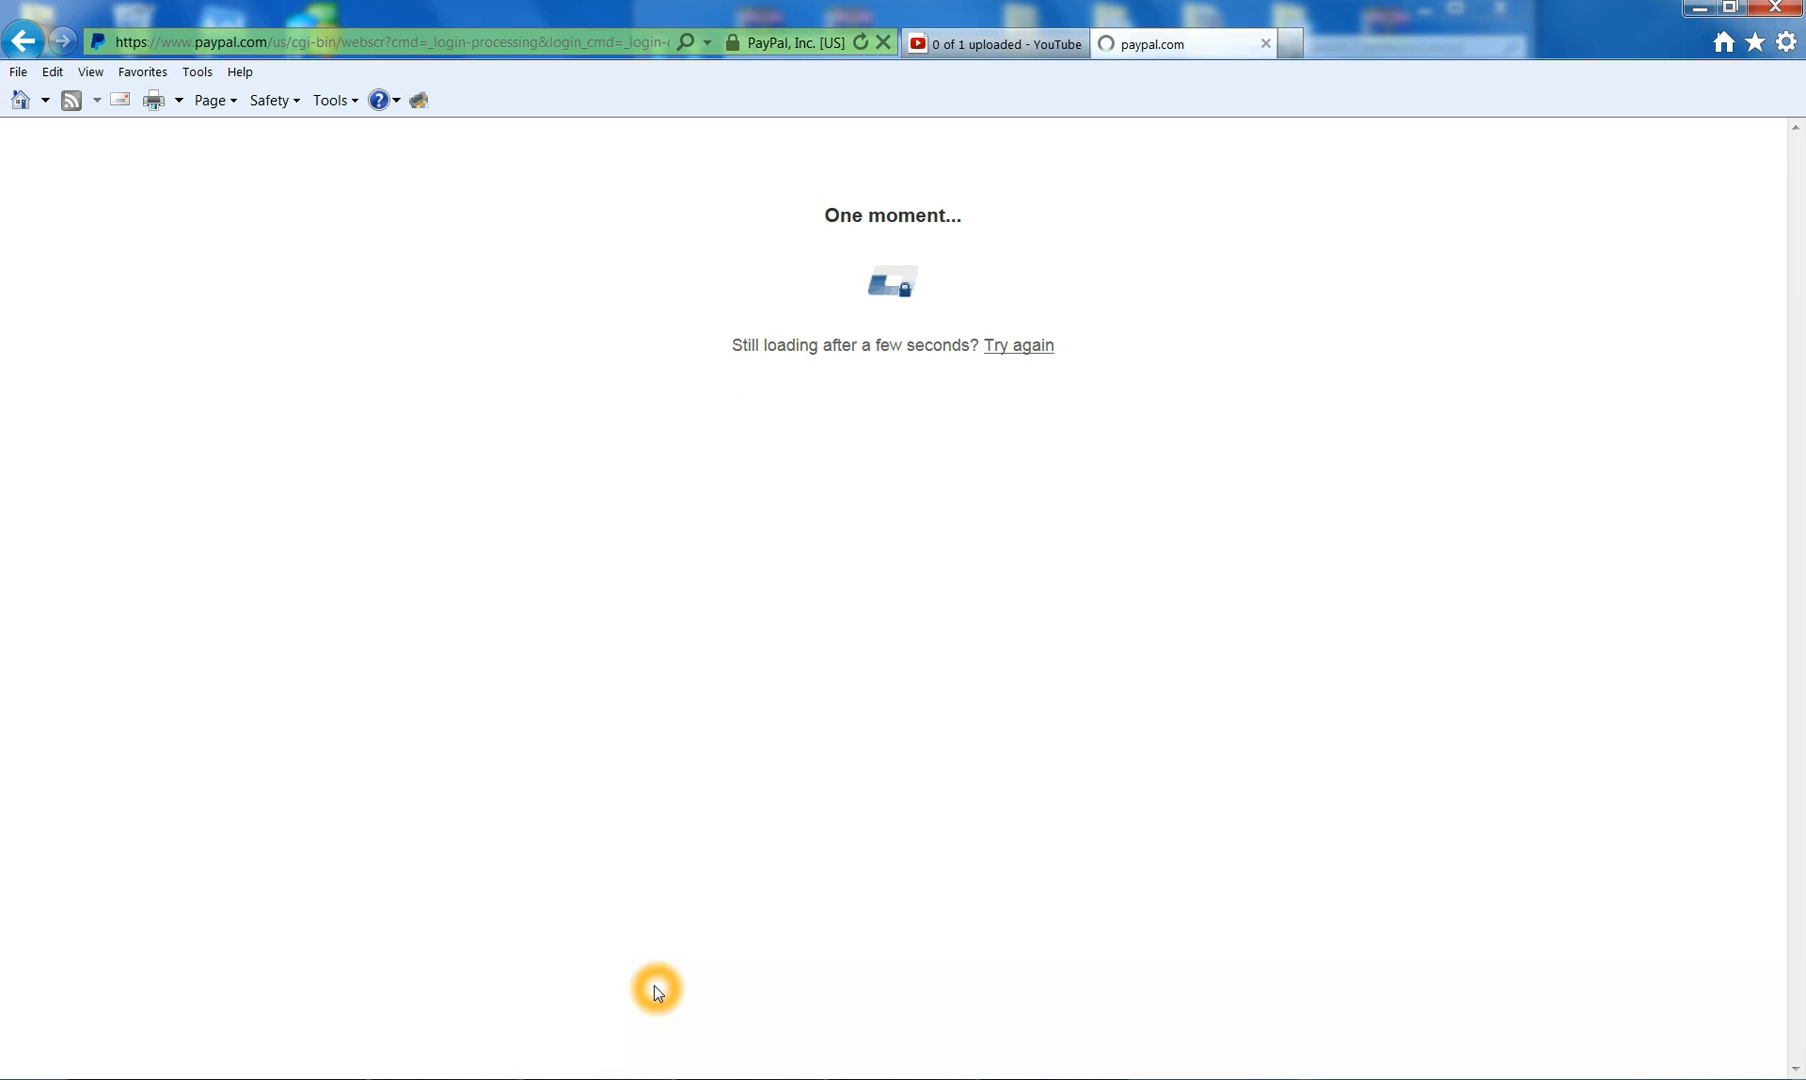
mouse_move(748, 1079)
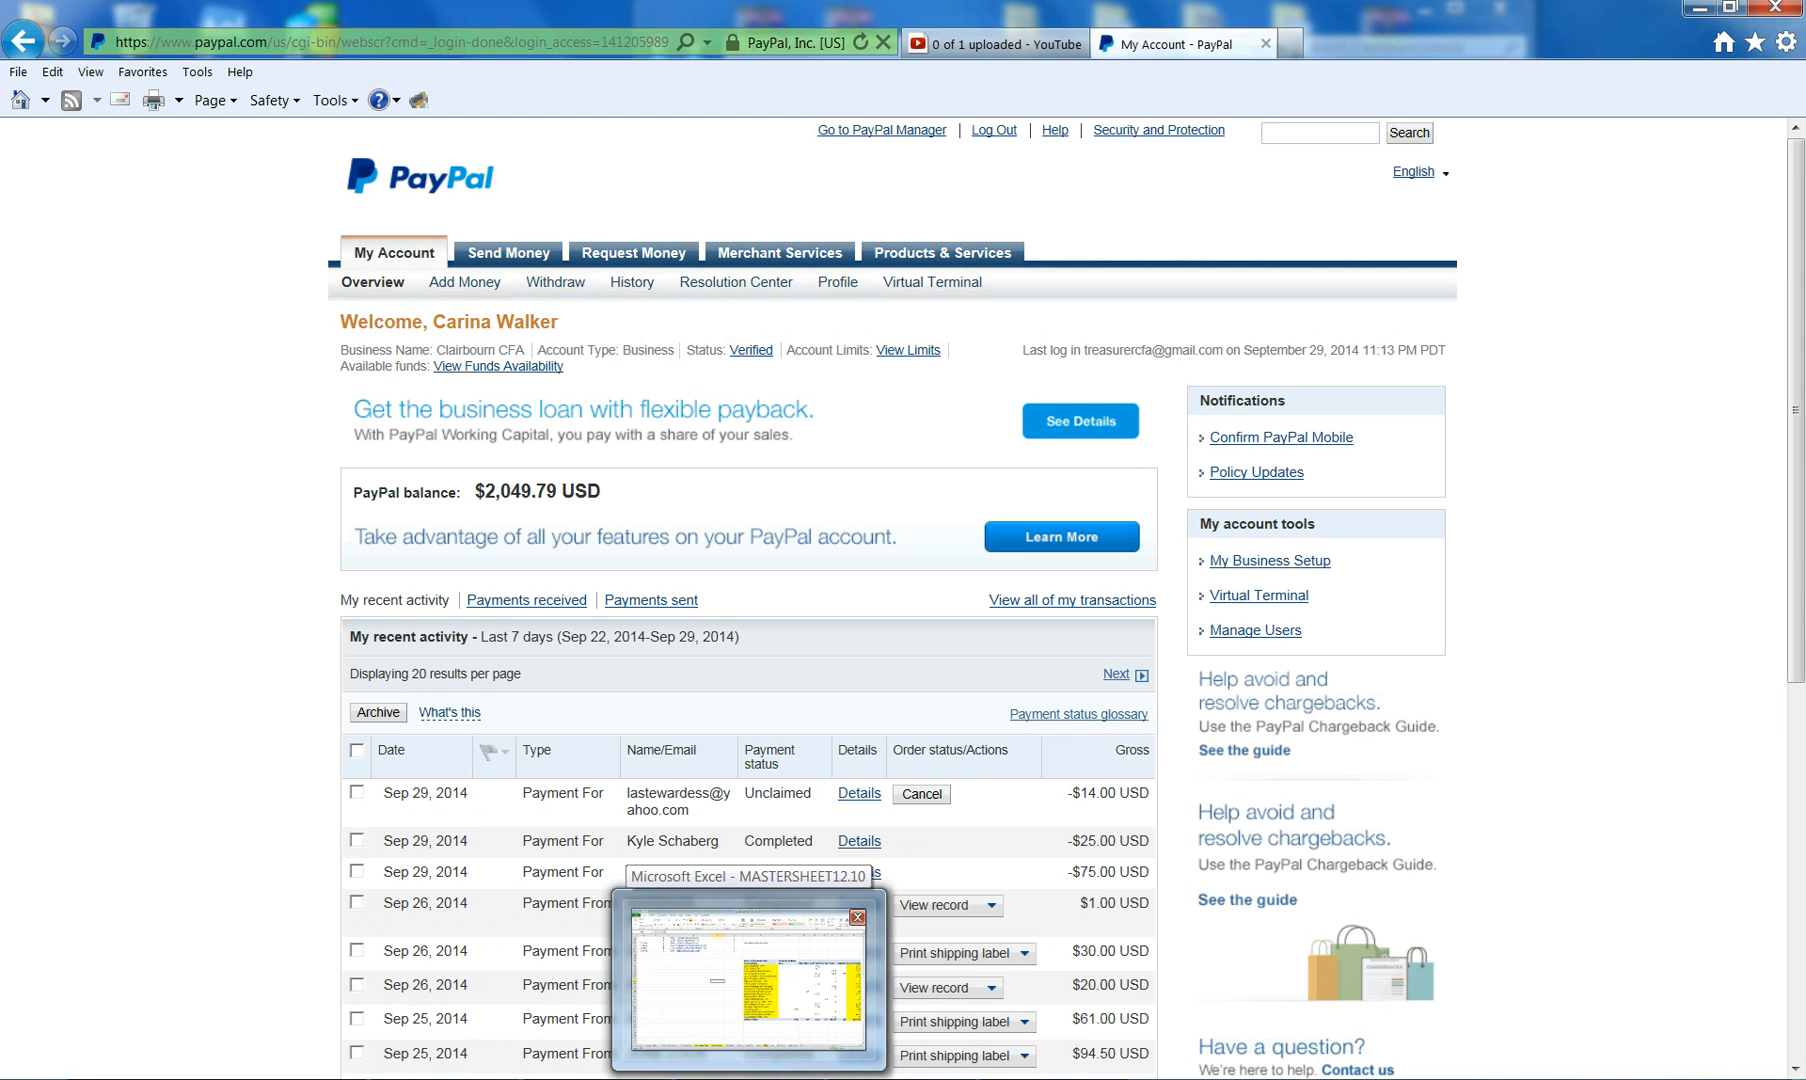
click(748, 978)
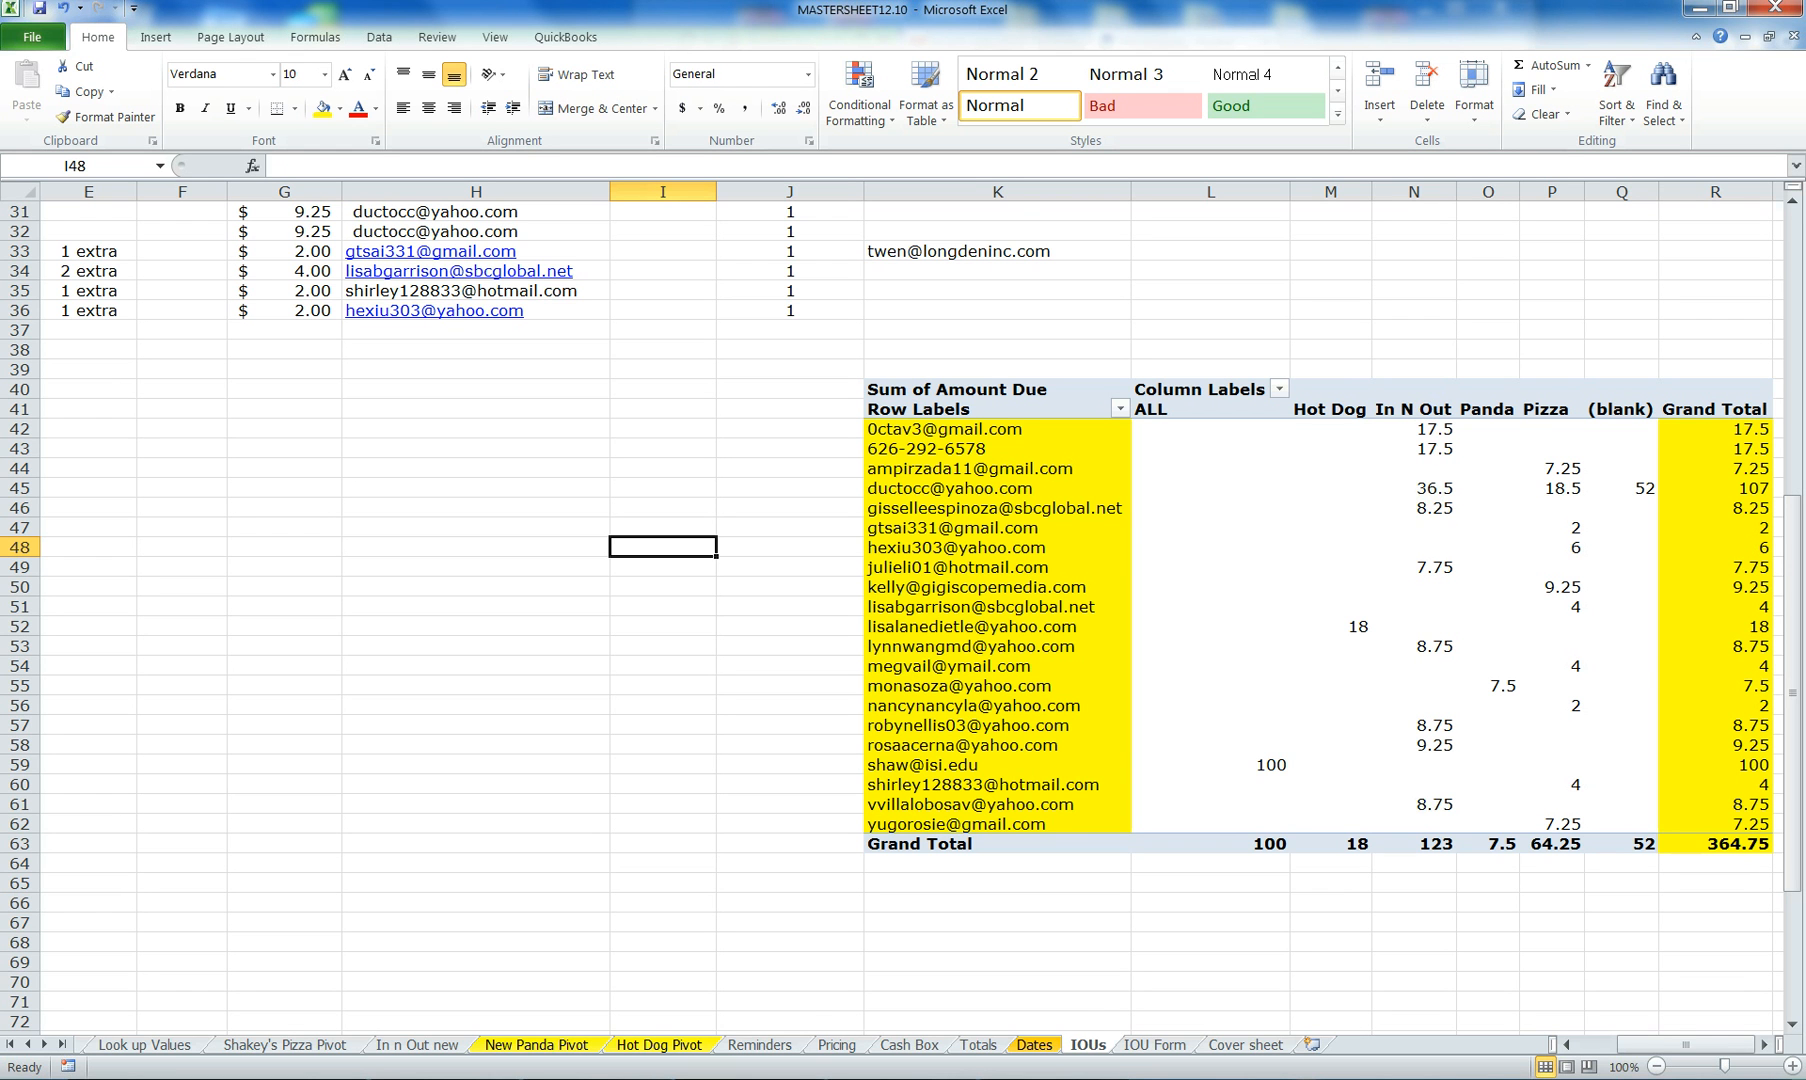
click(1763, 1044)
click(1763, 1044)
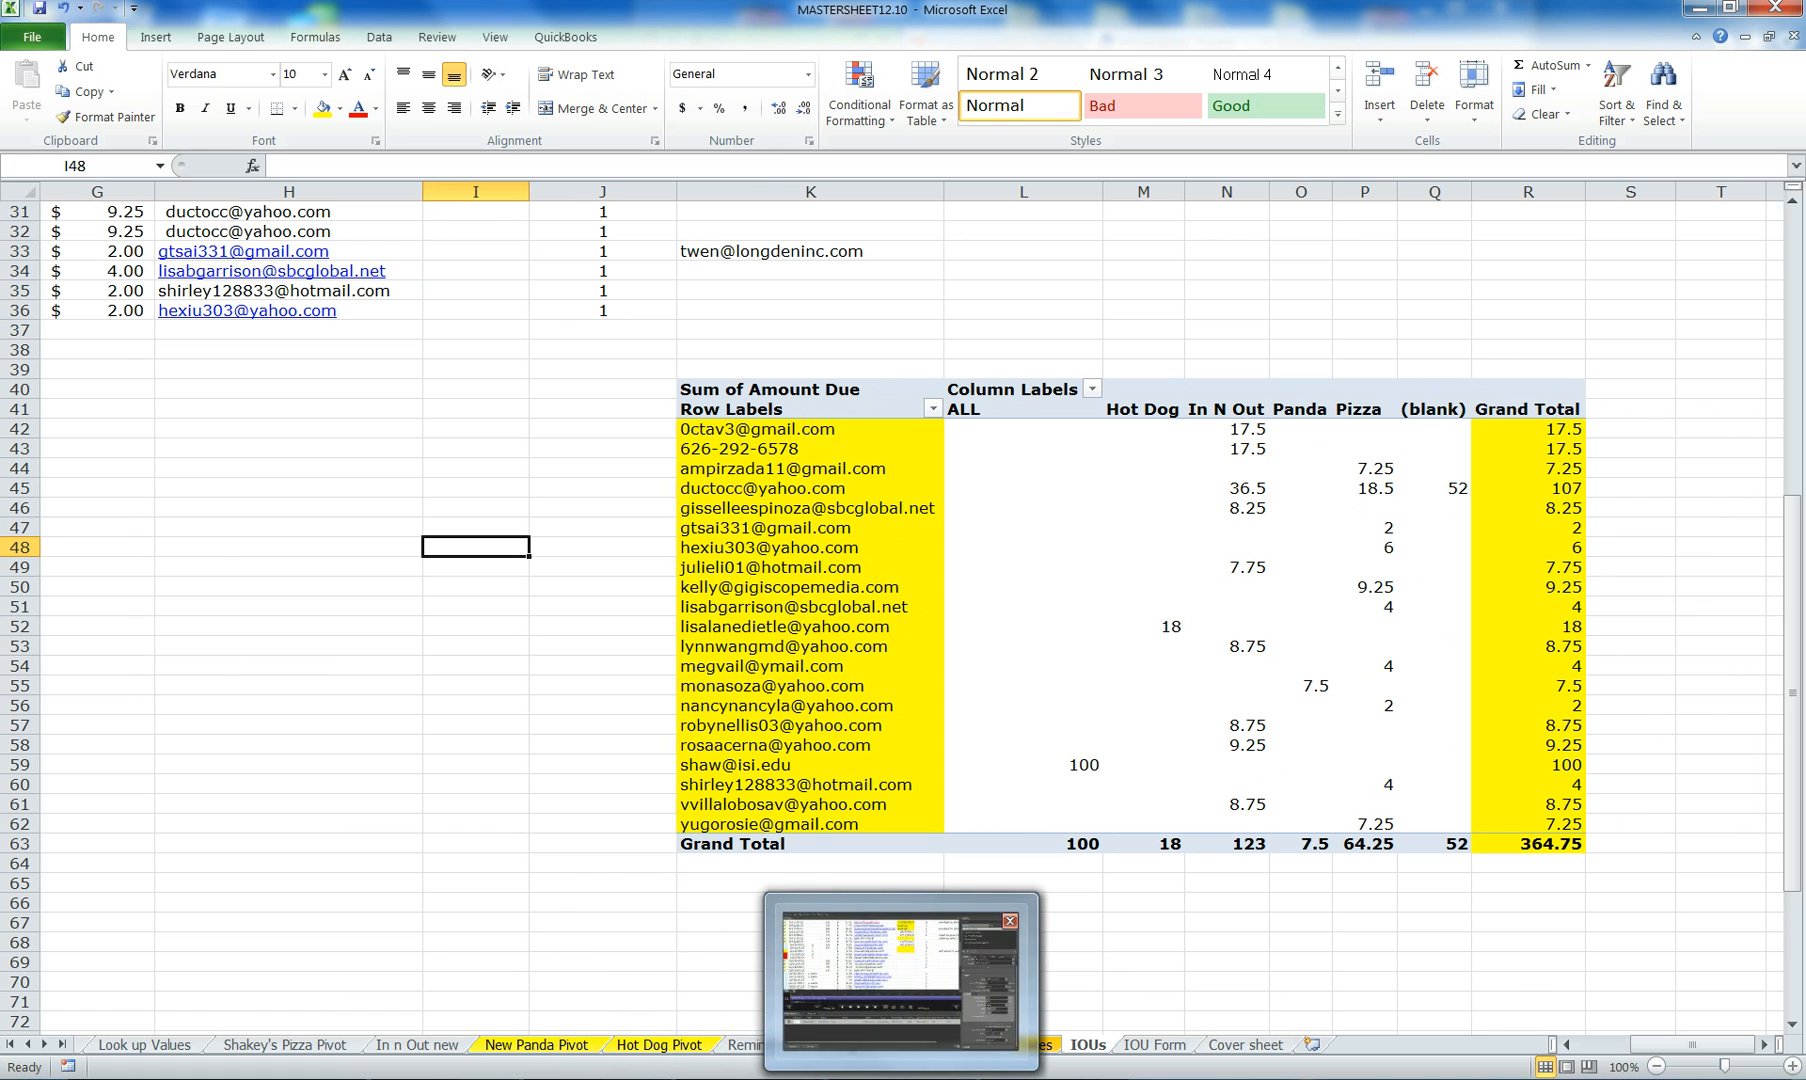
mouse_move(450, 1077)
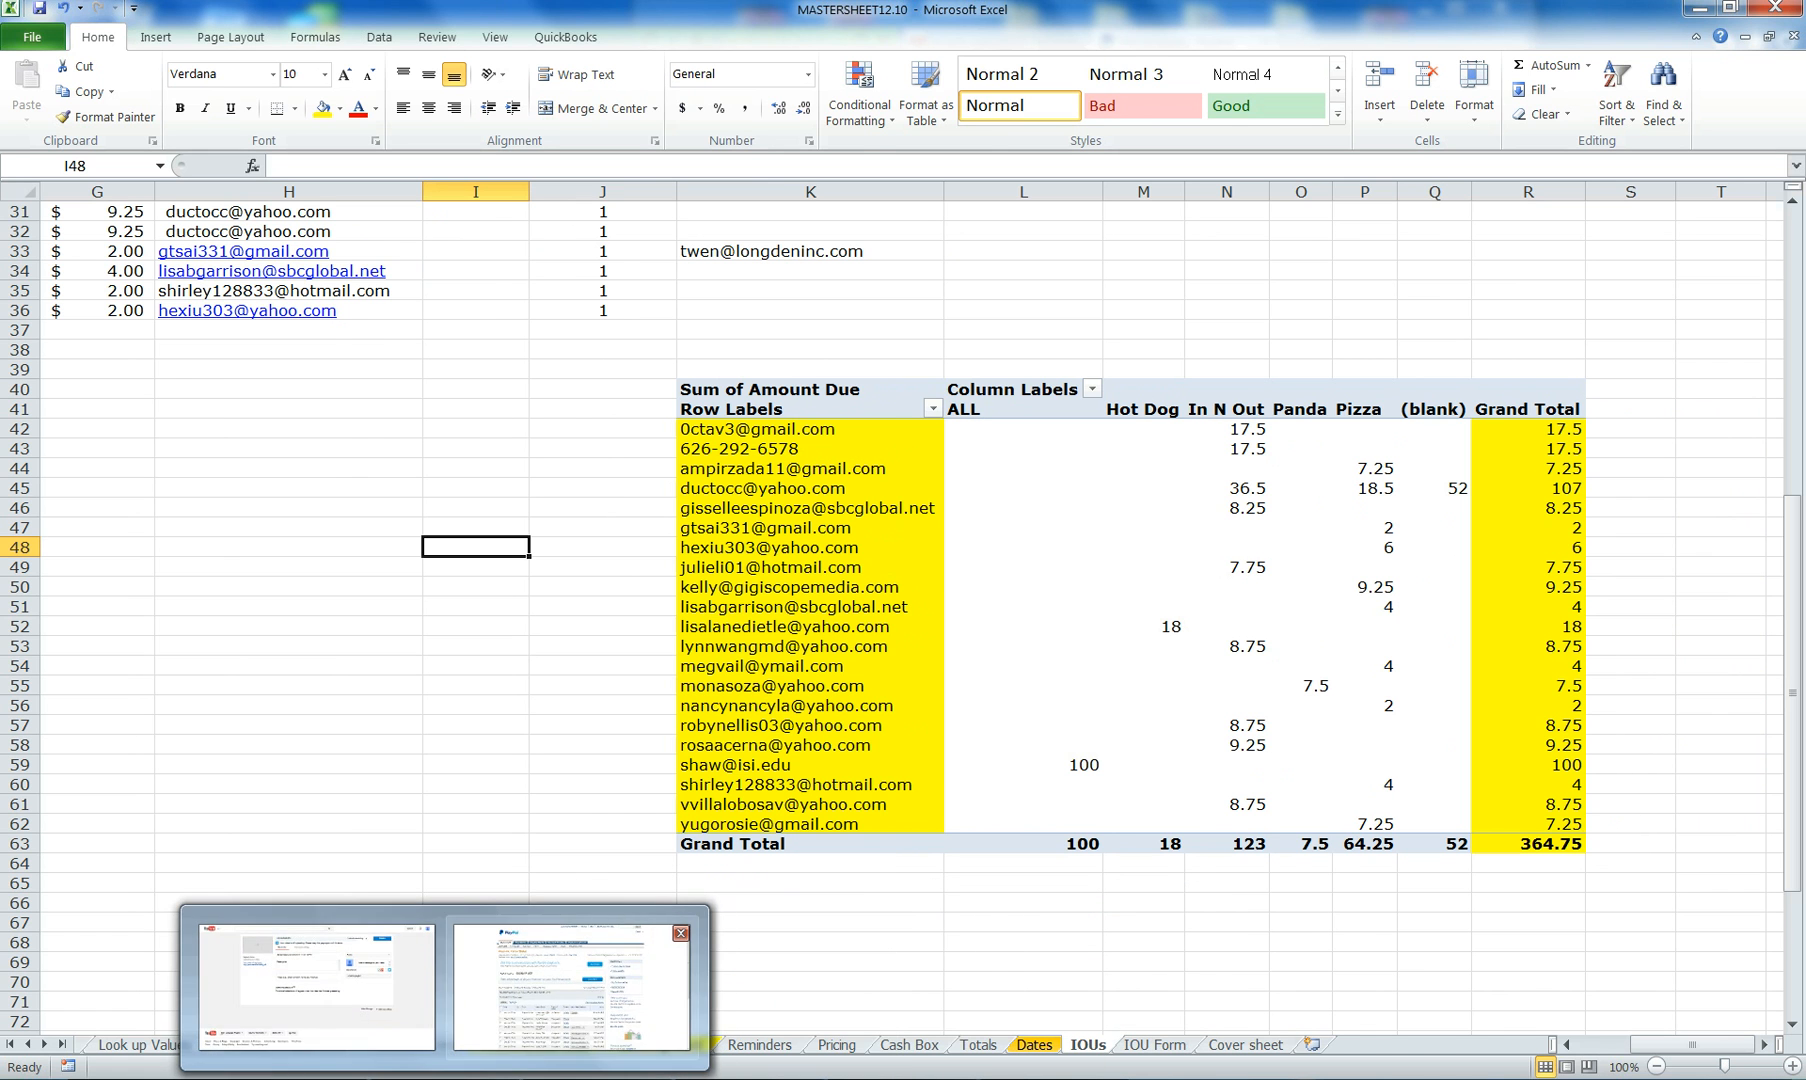
click(575, 988)
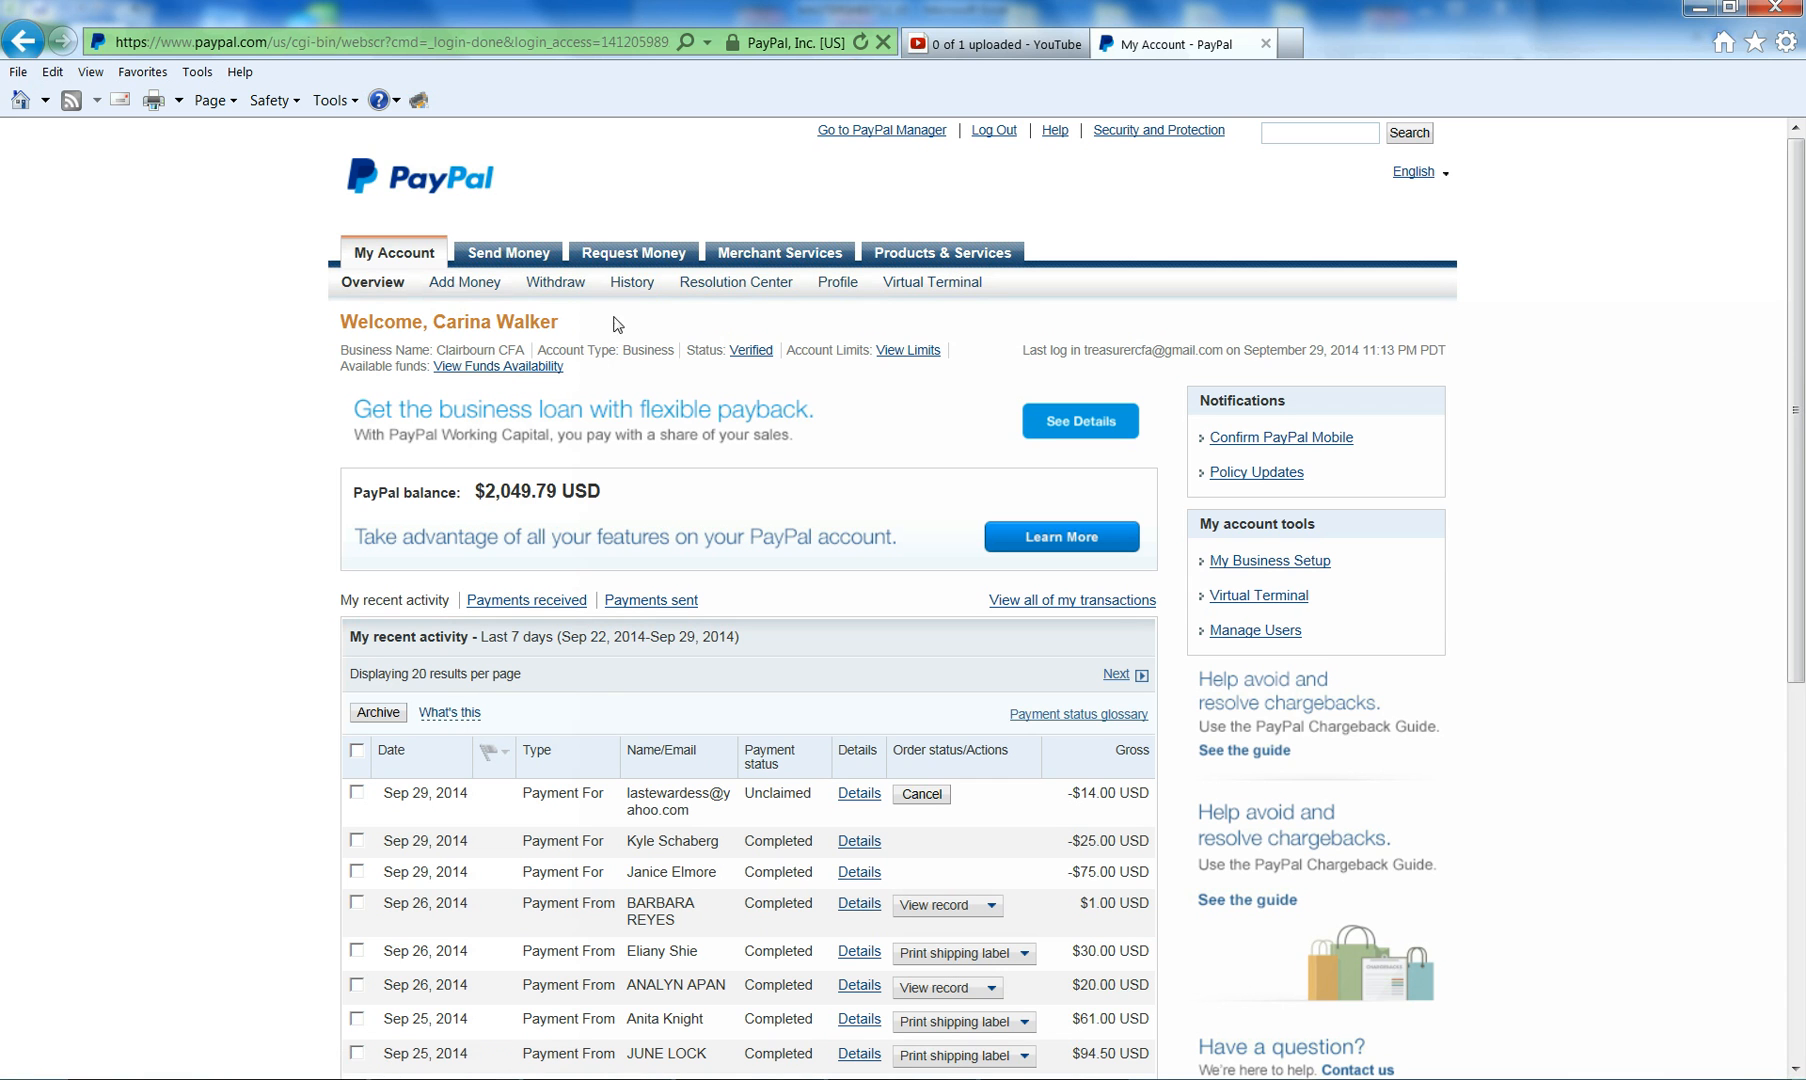
- Open Request Money > Create Invoice to get a new invoice prefilled from the Special Lunch IOU template
click(637, 264)
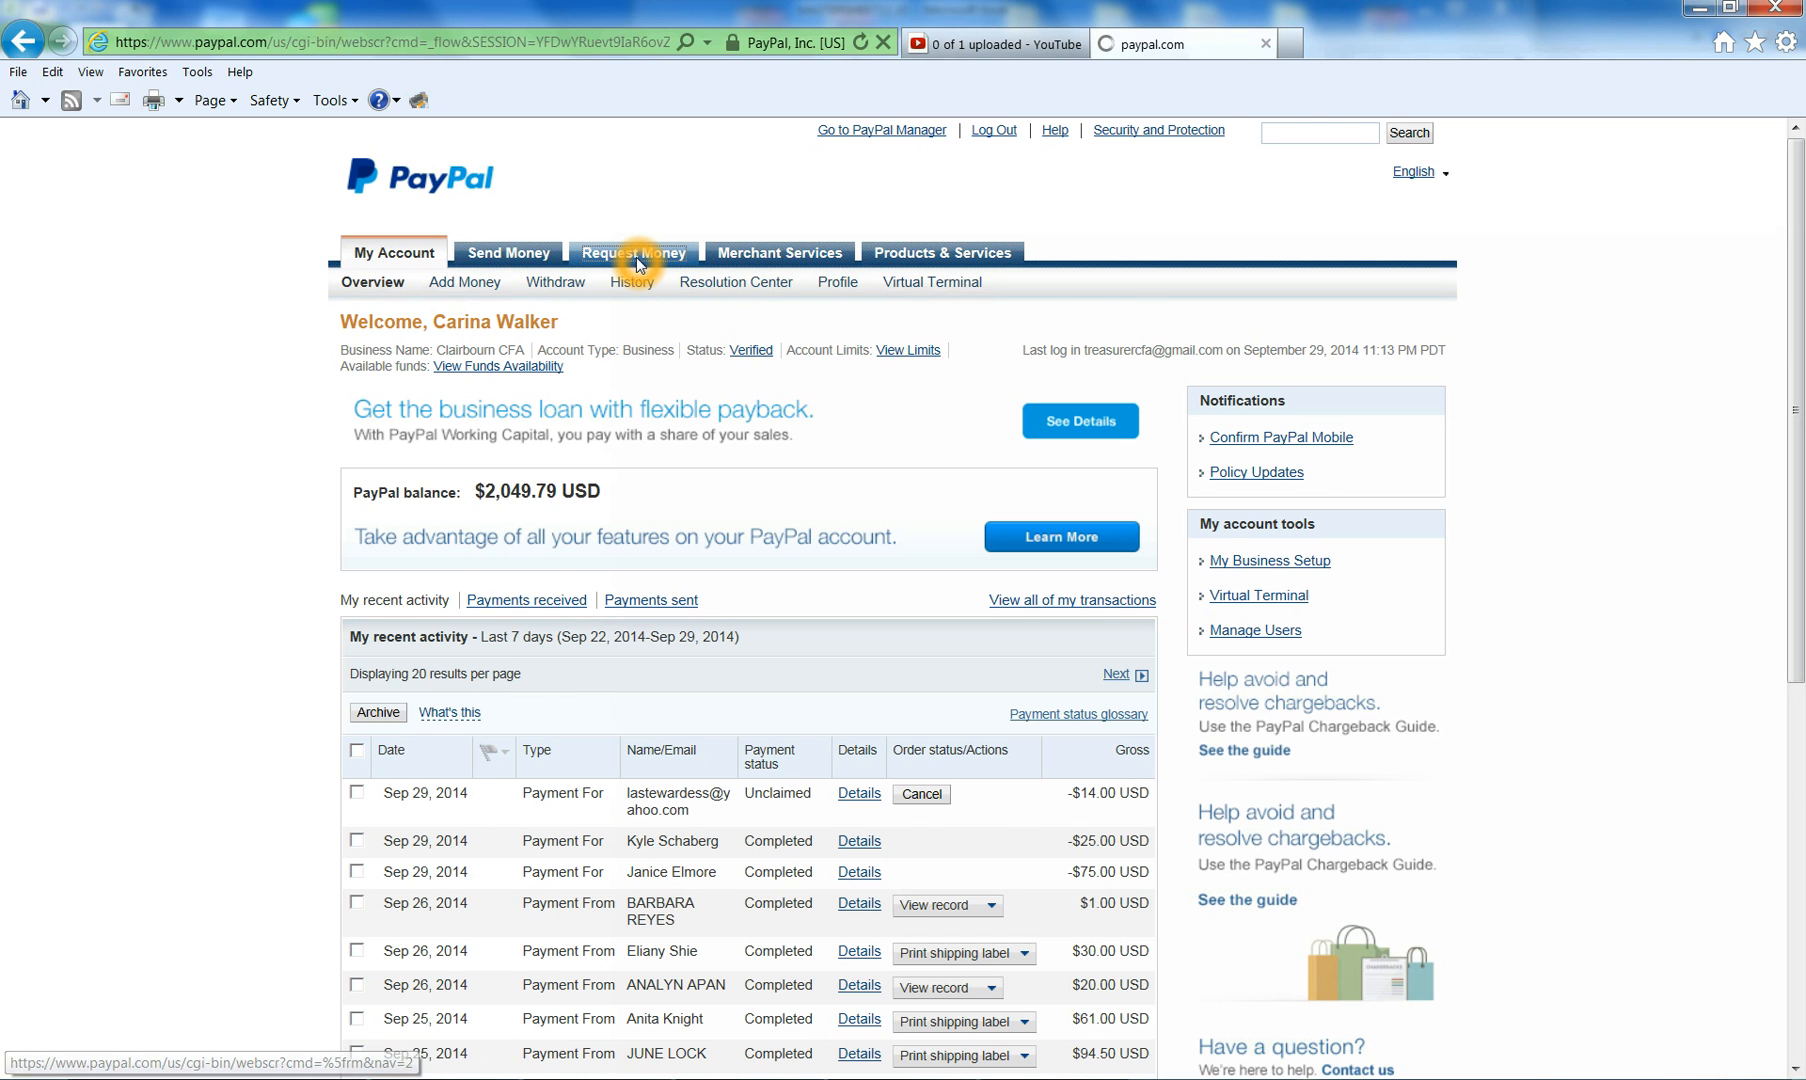
click(642, 385)
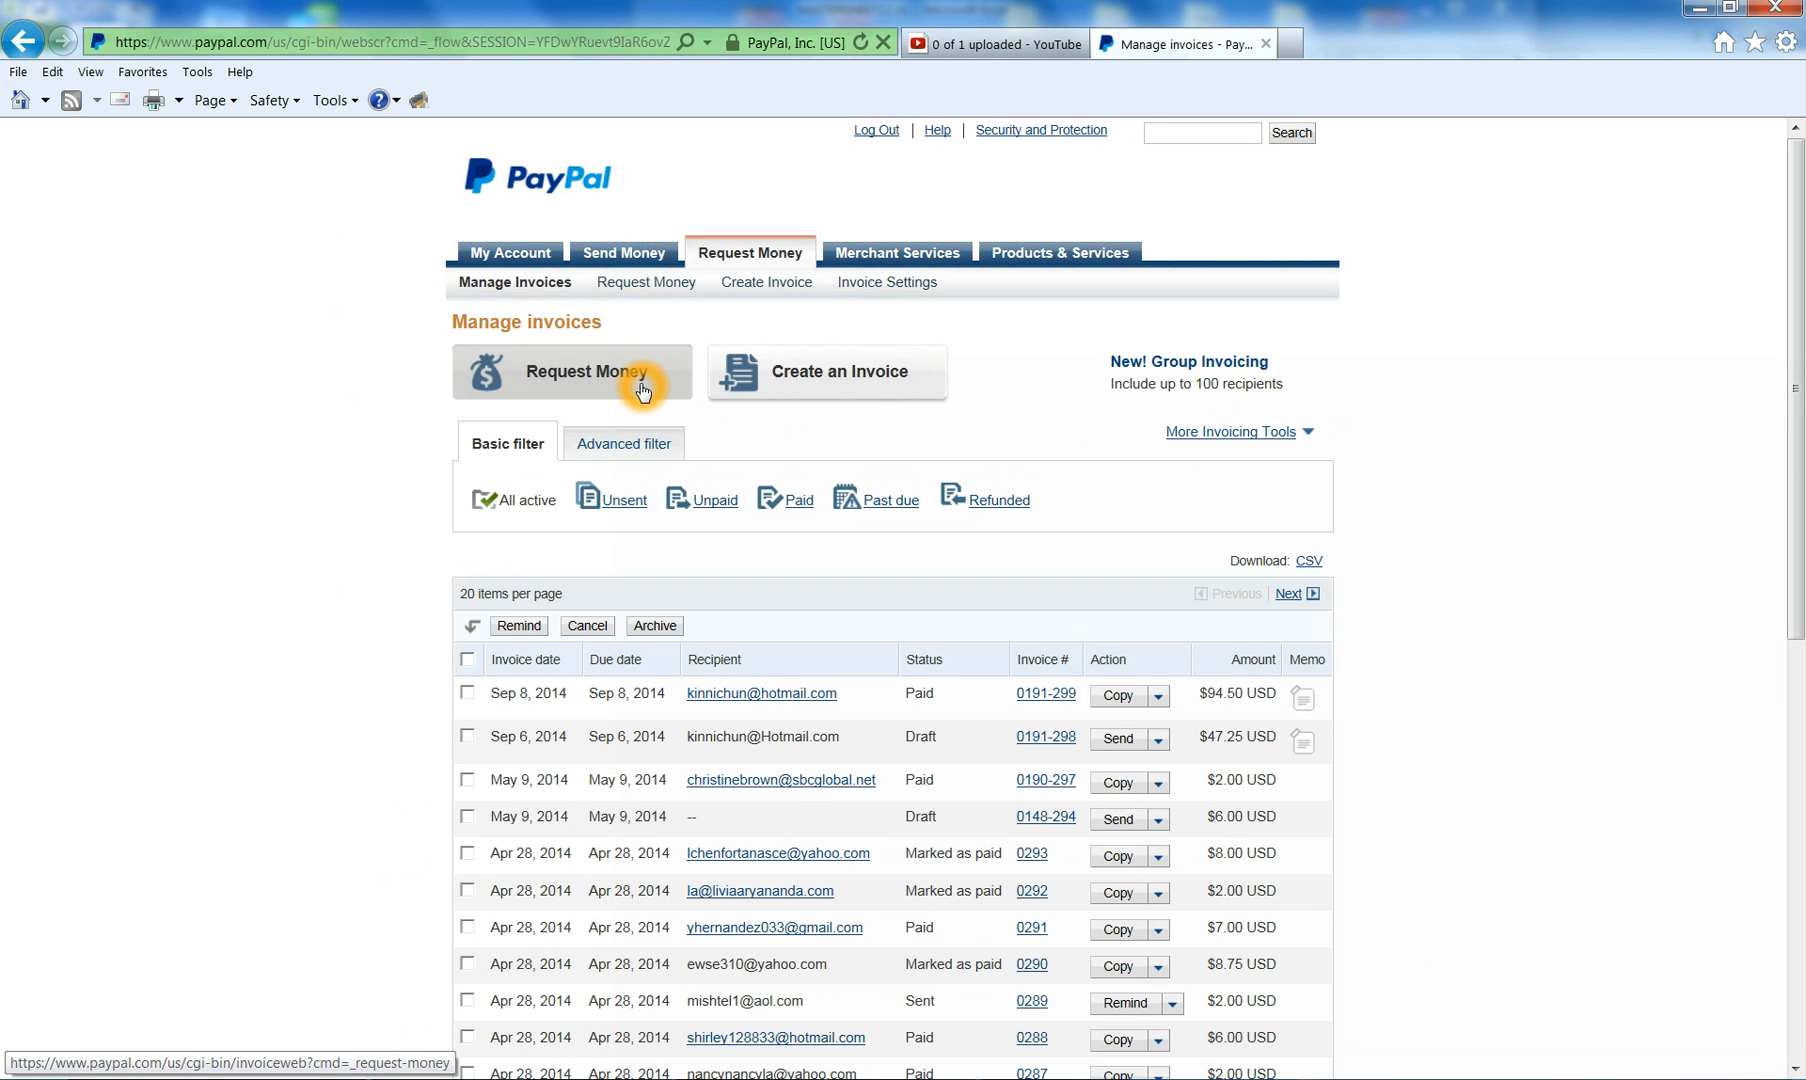
click(735, 443)
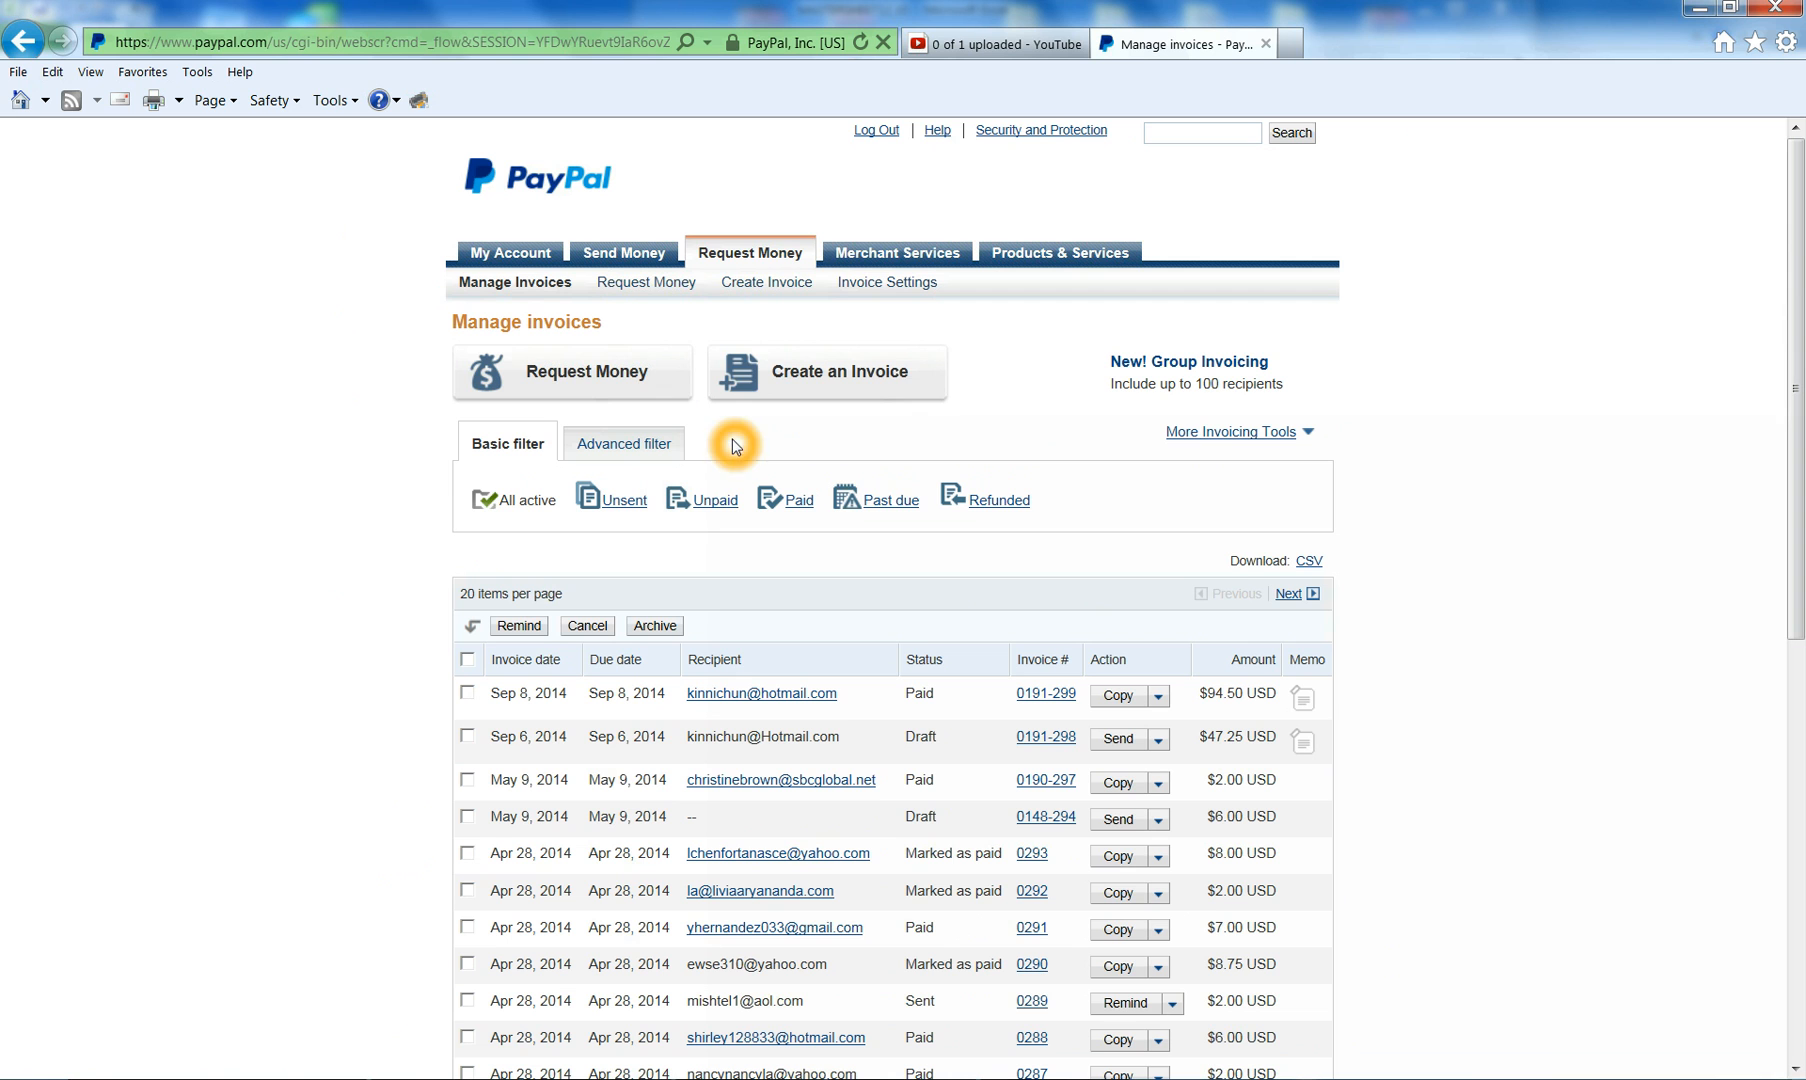
click(764, 290)
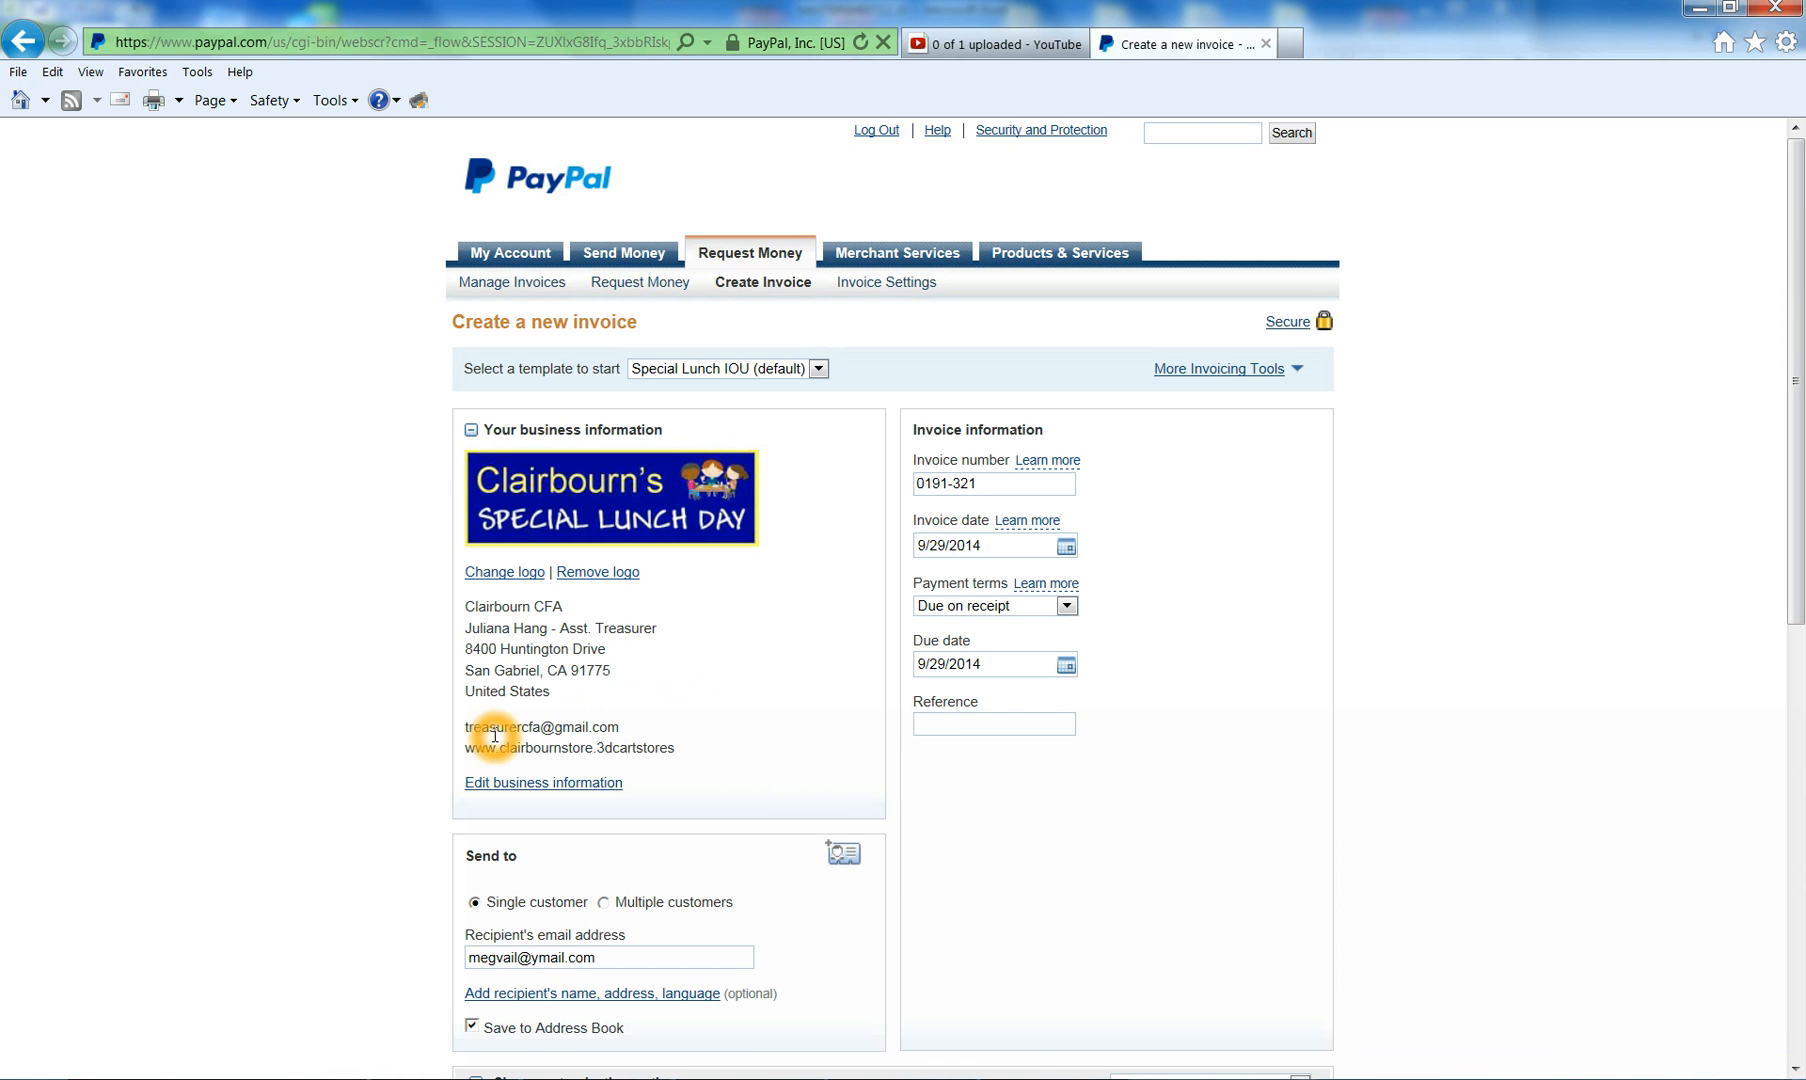
click(931, 738)
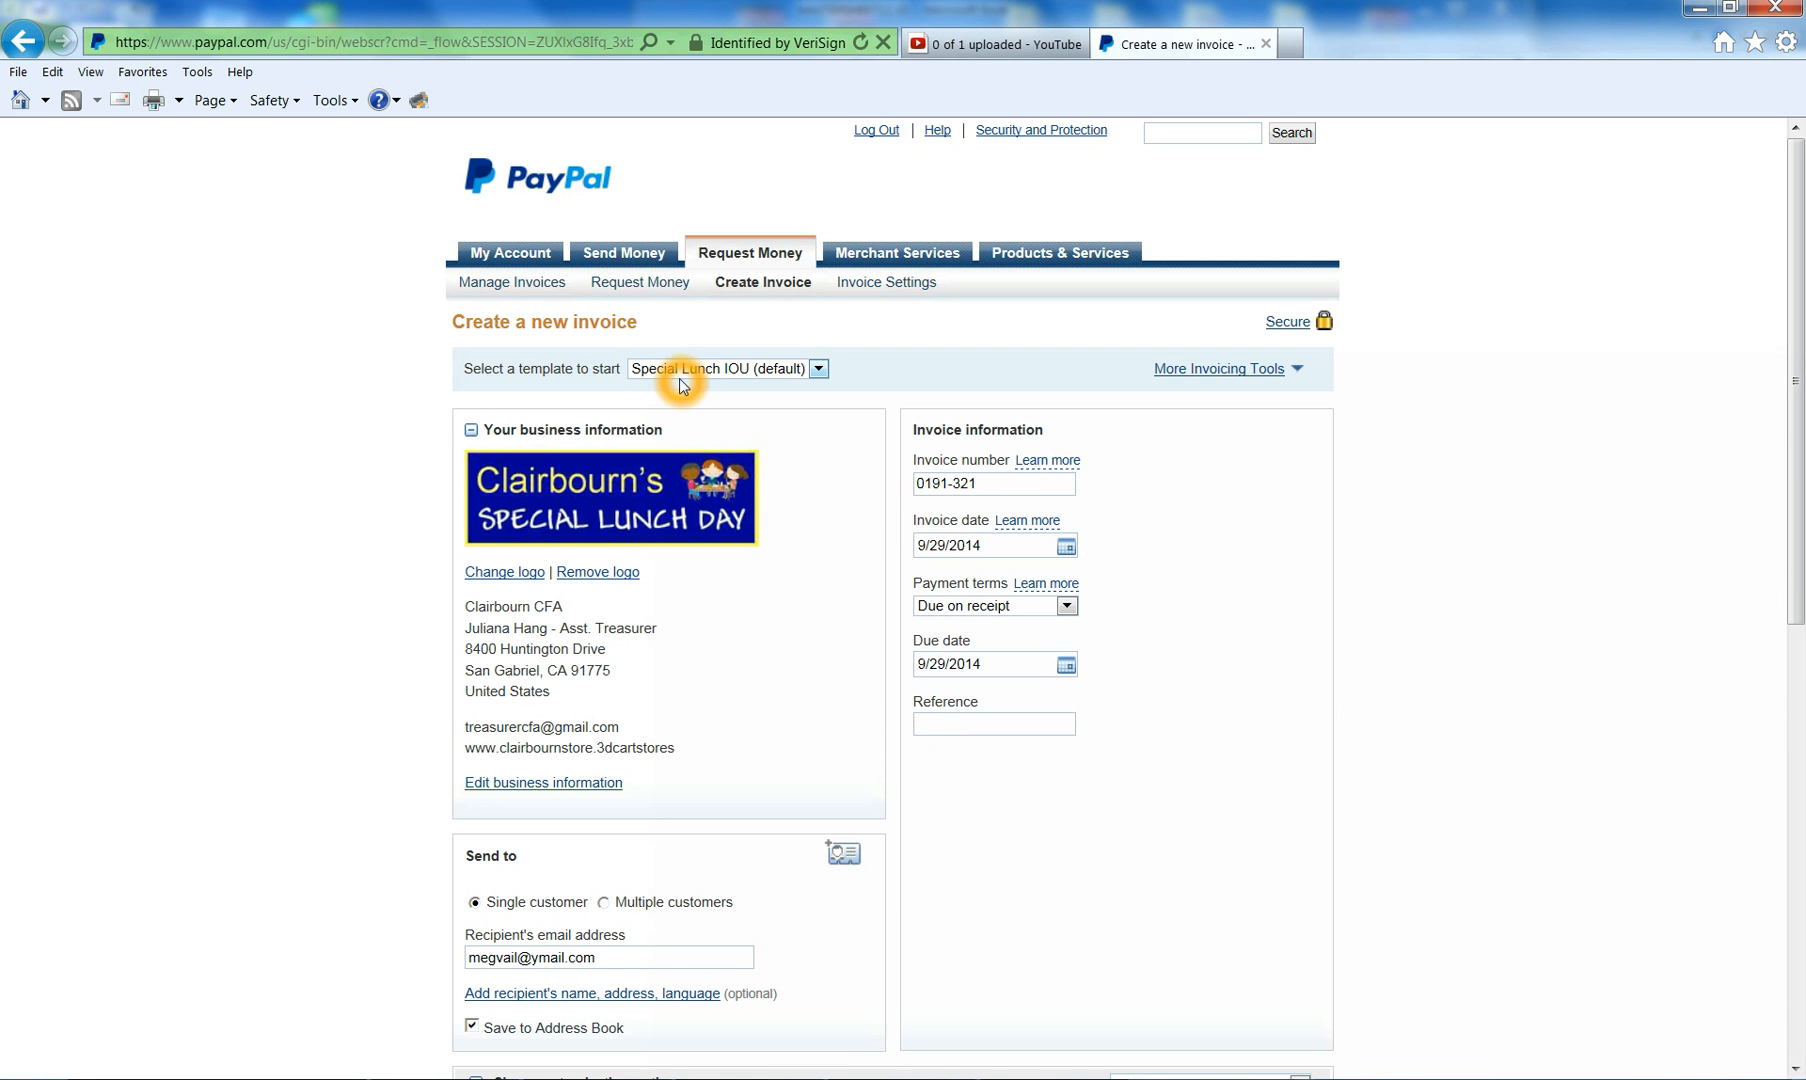
click(819, 370)
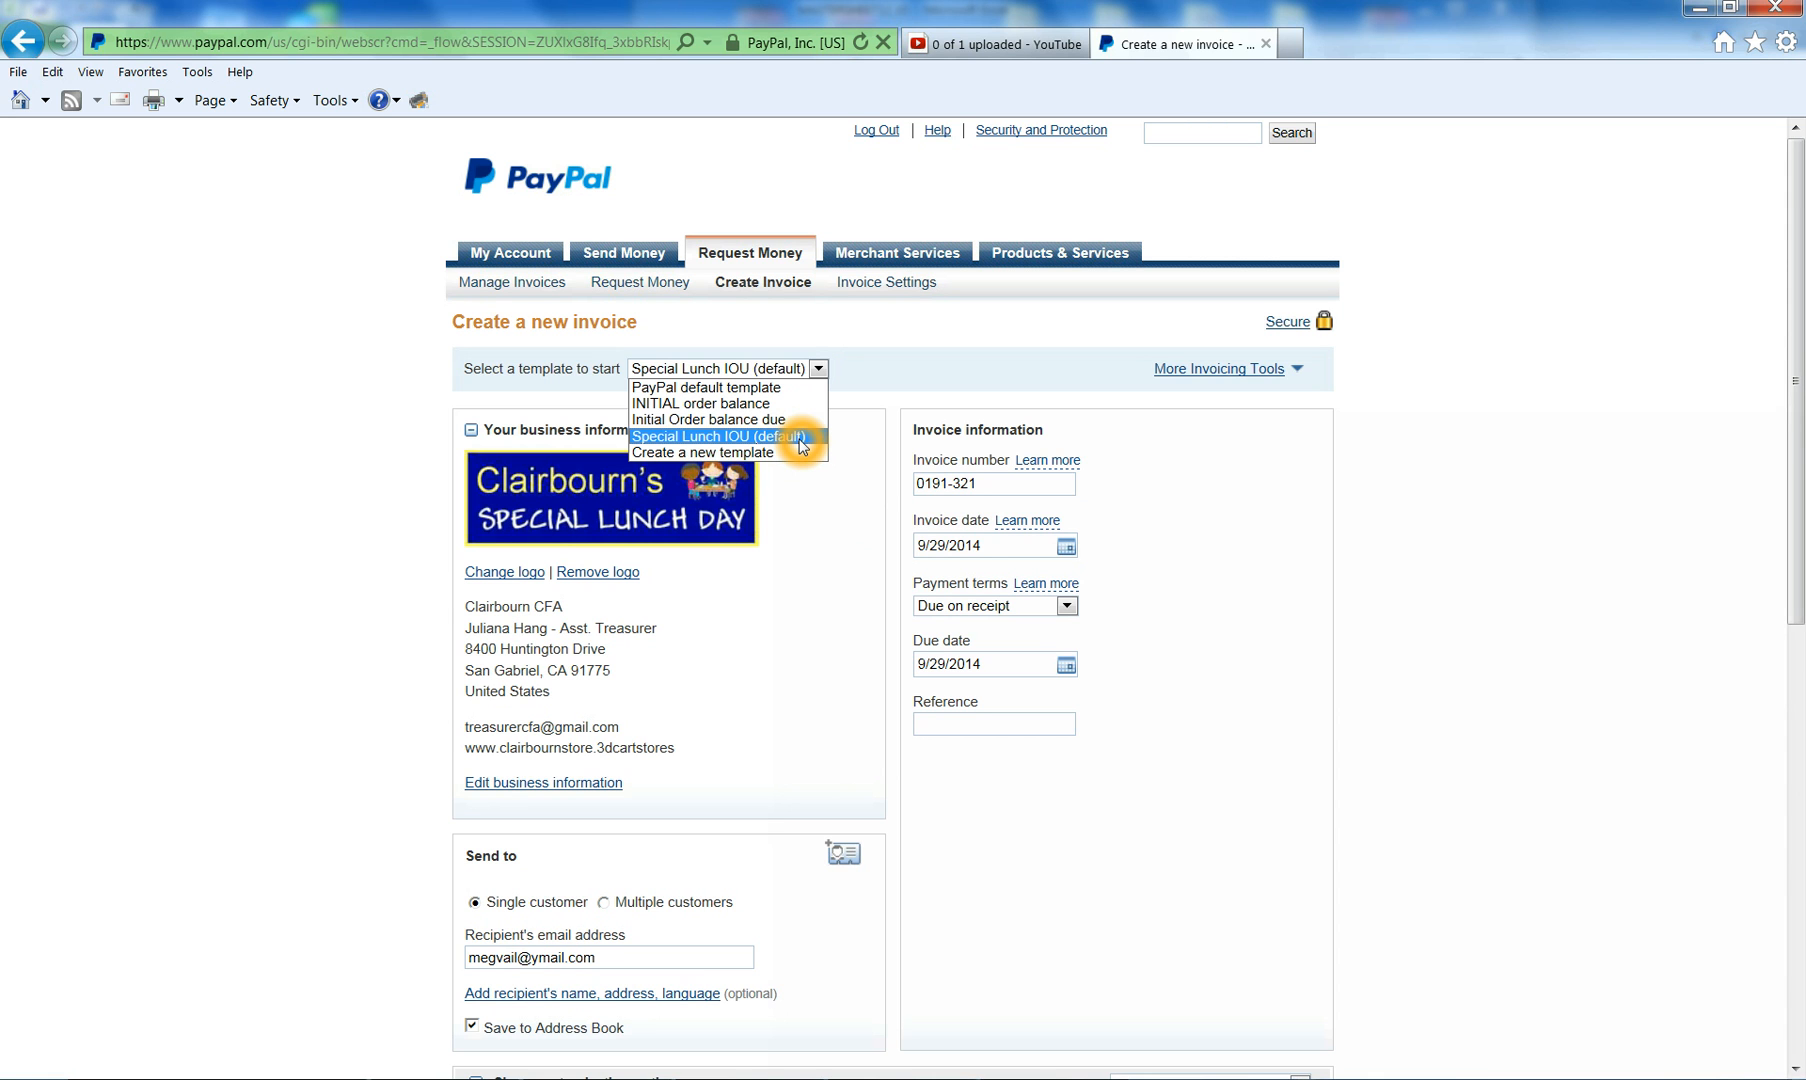
click(726, 424)
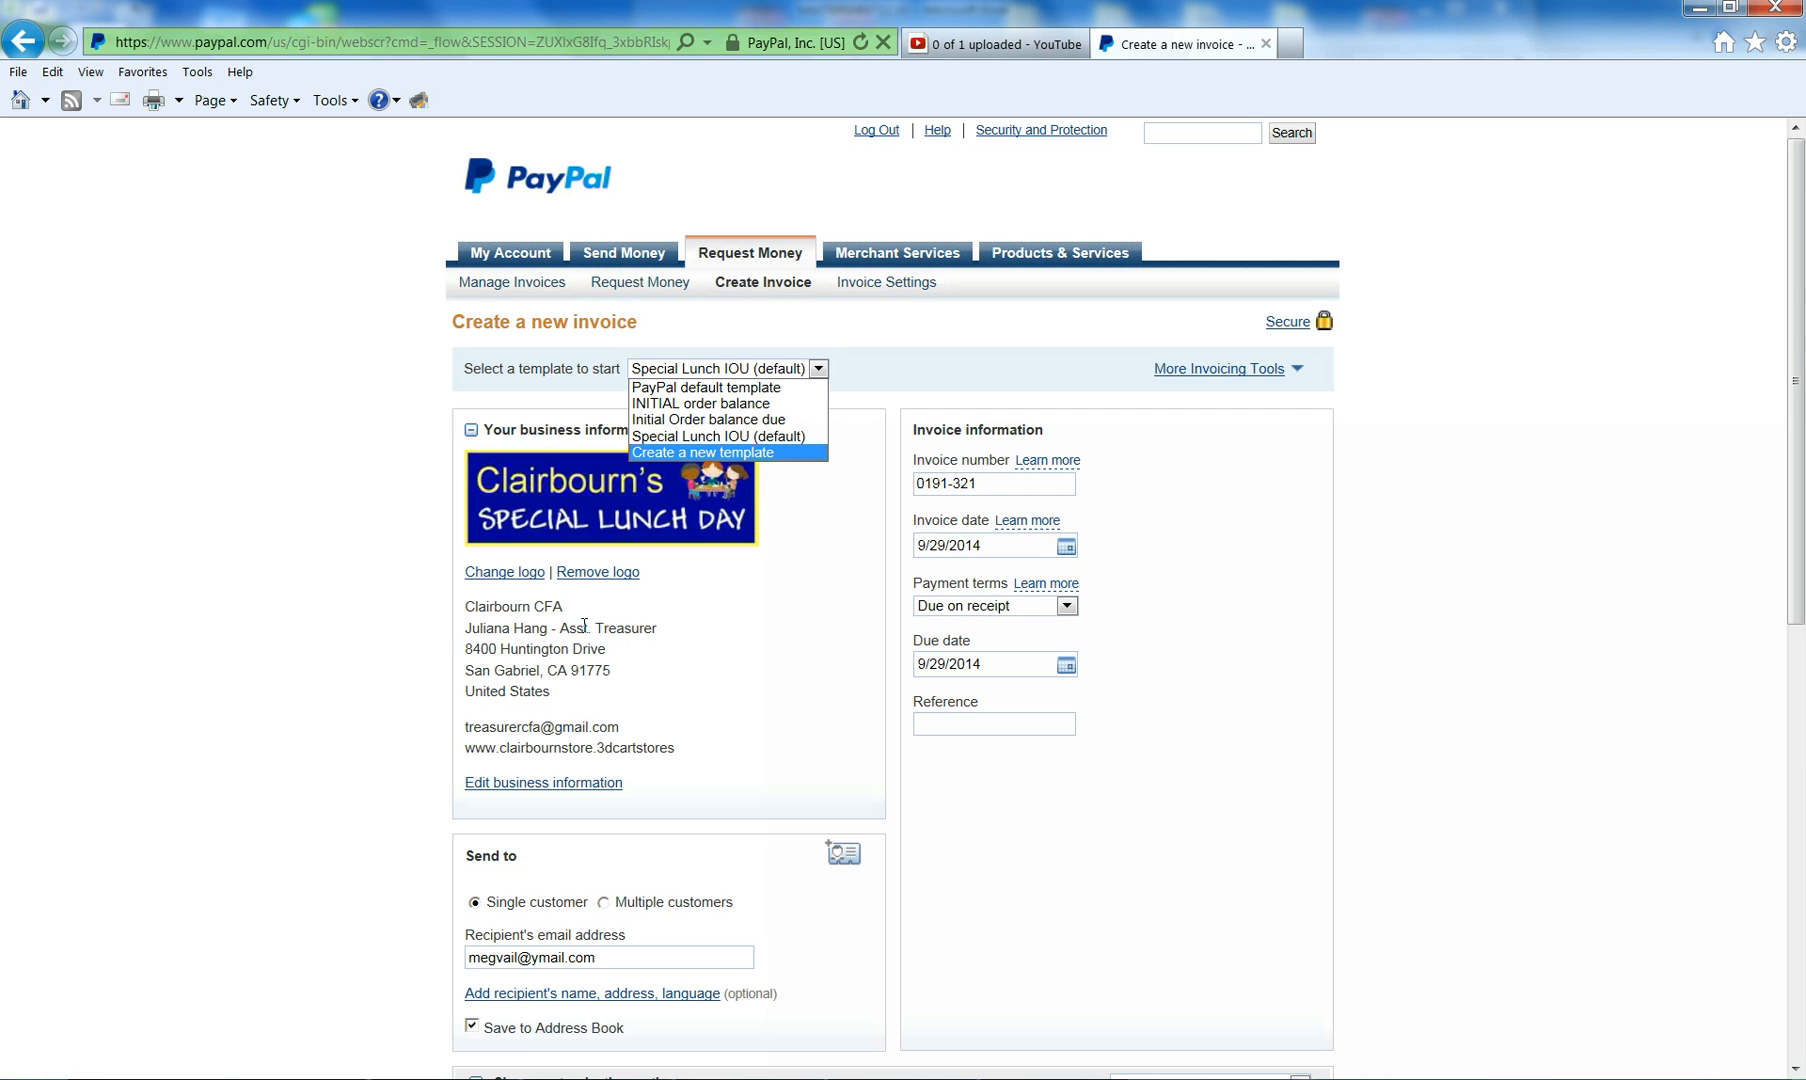
click(978, 914)
click(998, 323)
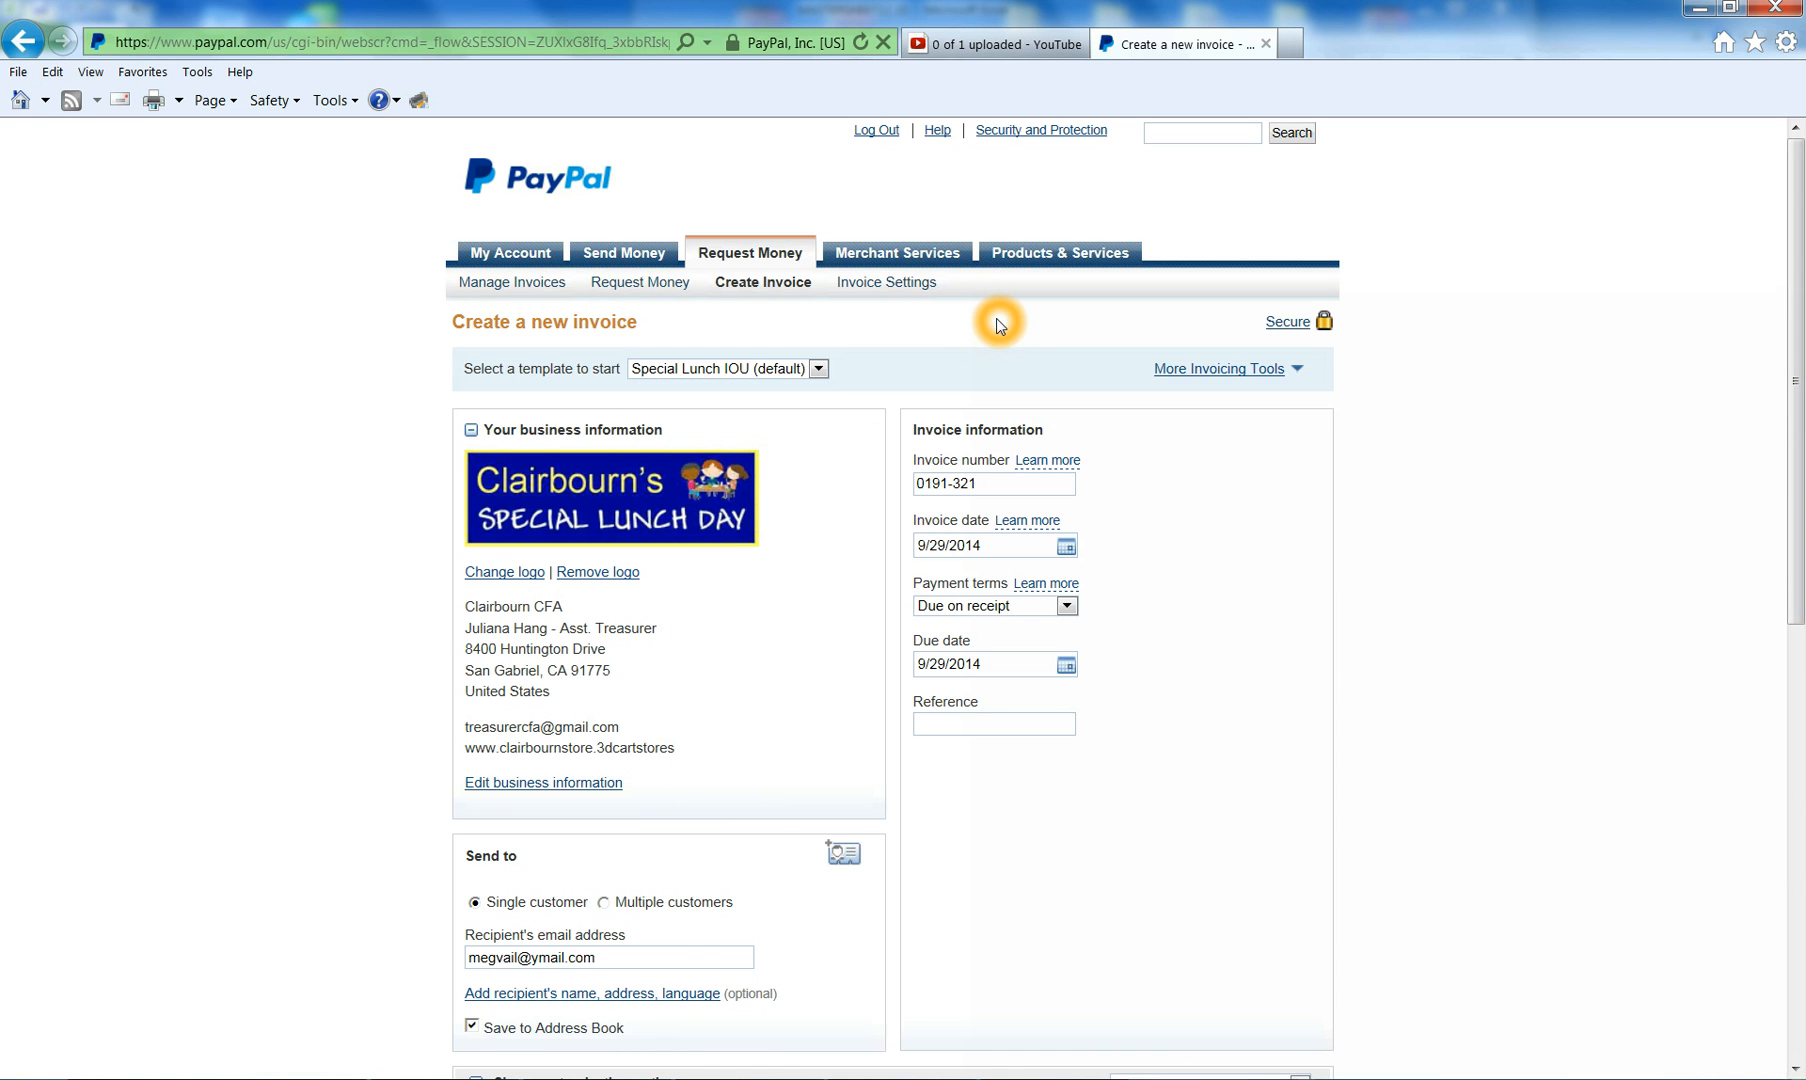
drag(1800, 260, 1800, 335)
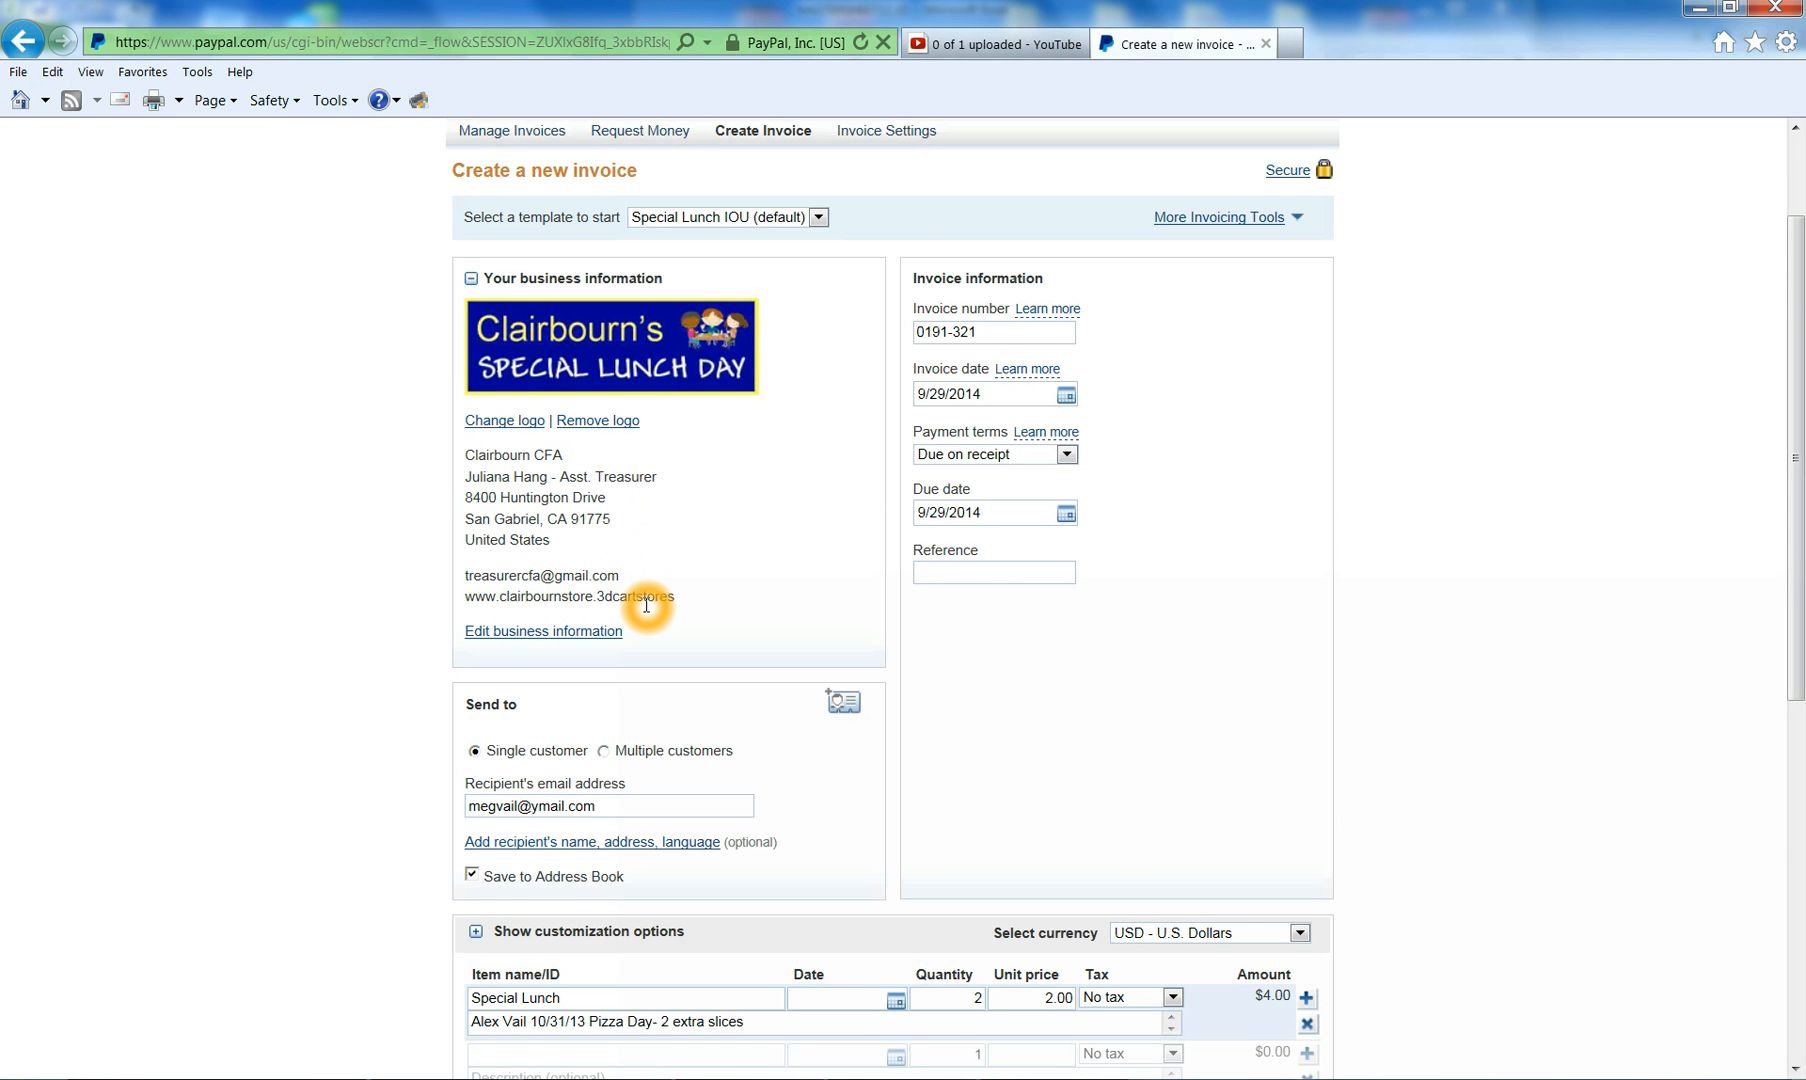
- Delete the existing recipient e-mail address from the invoice and switch to the Excel IOUs sheet
scroll(646, 605, down, 3)
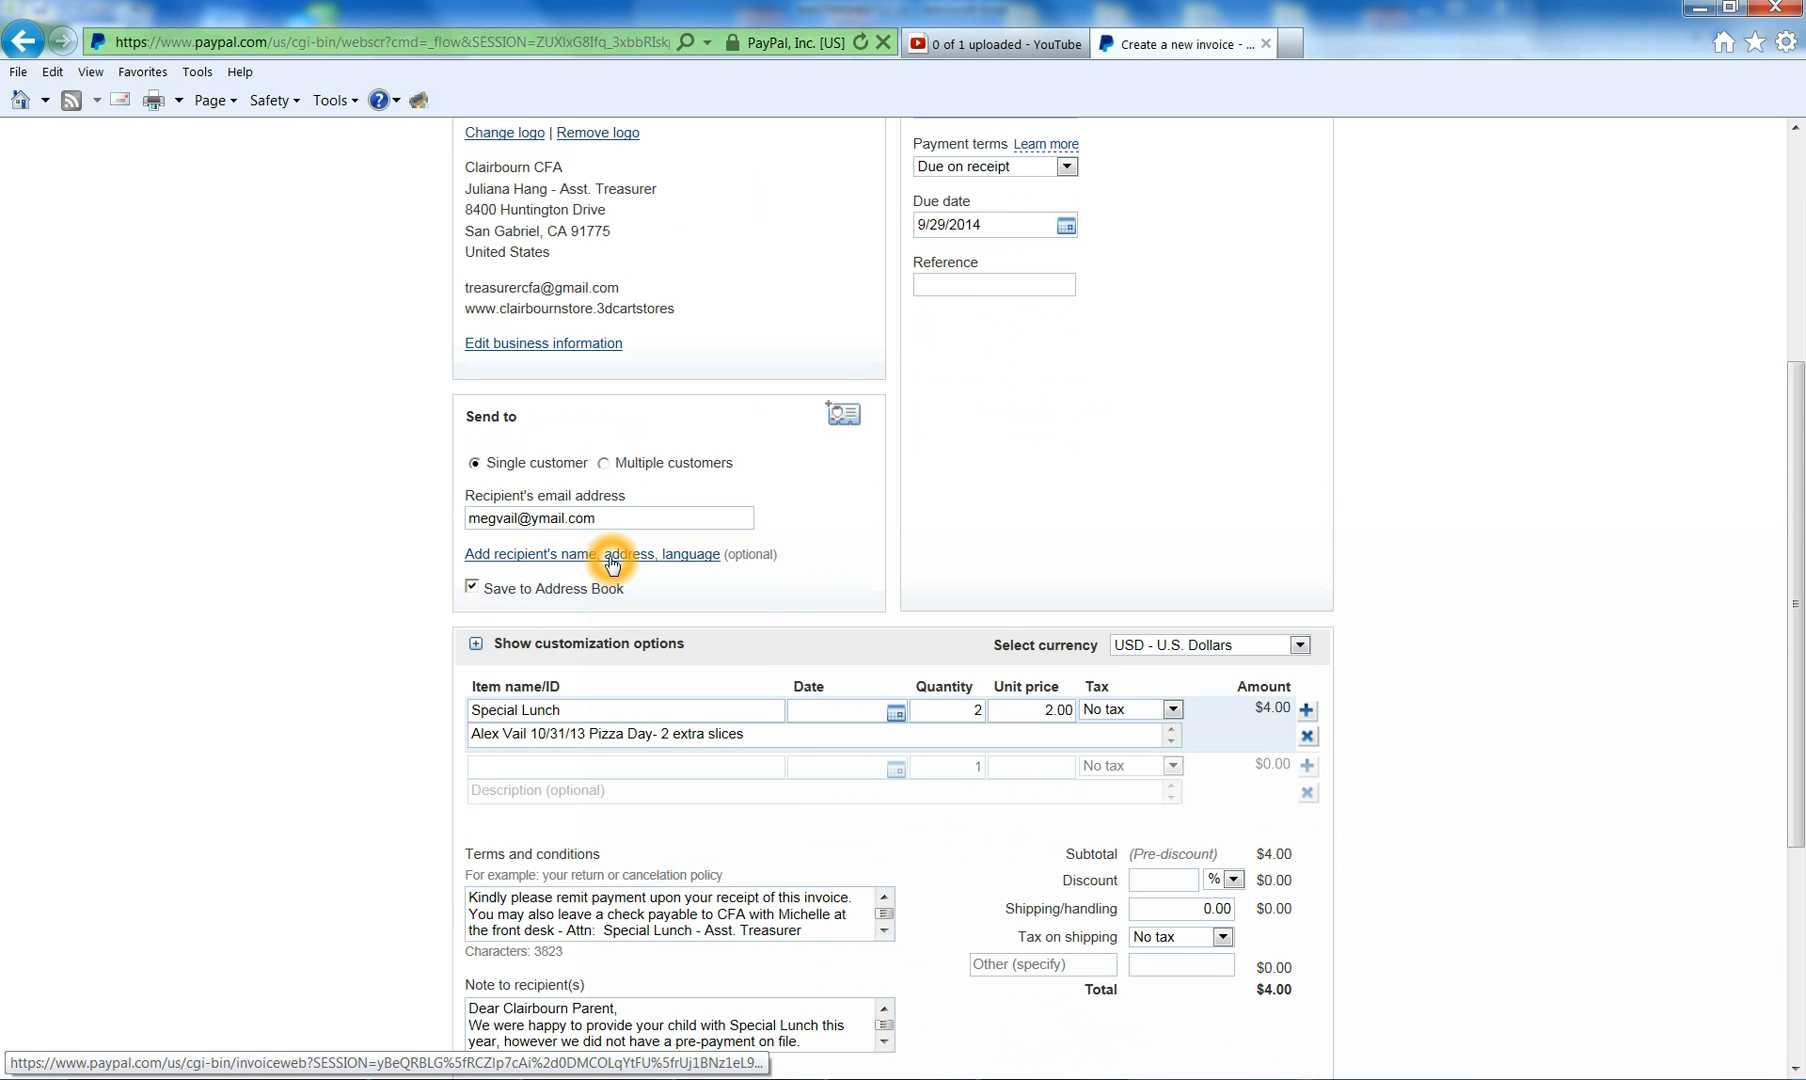
click(792, 1040)
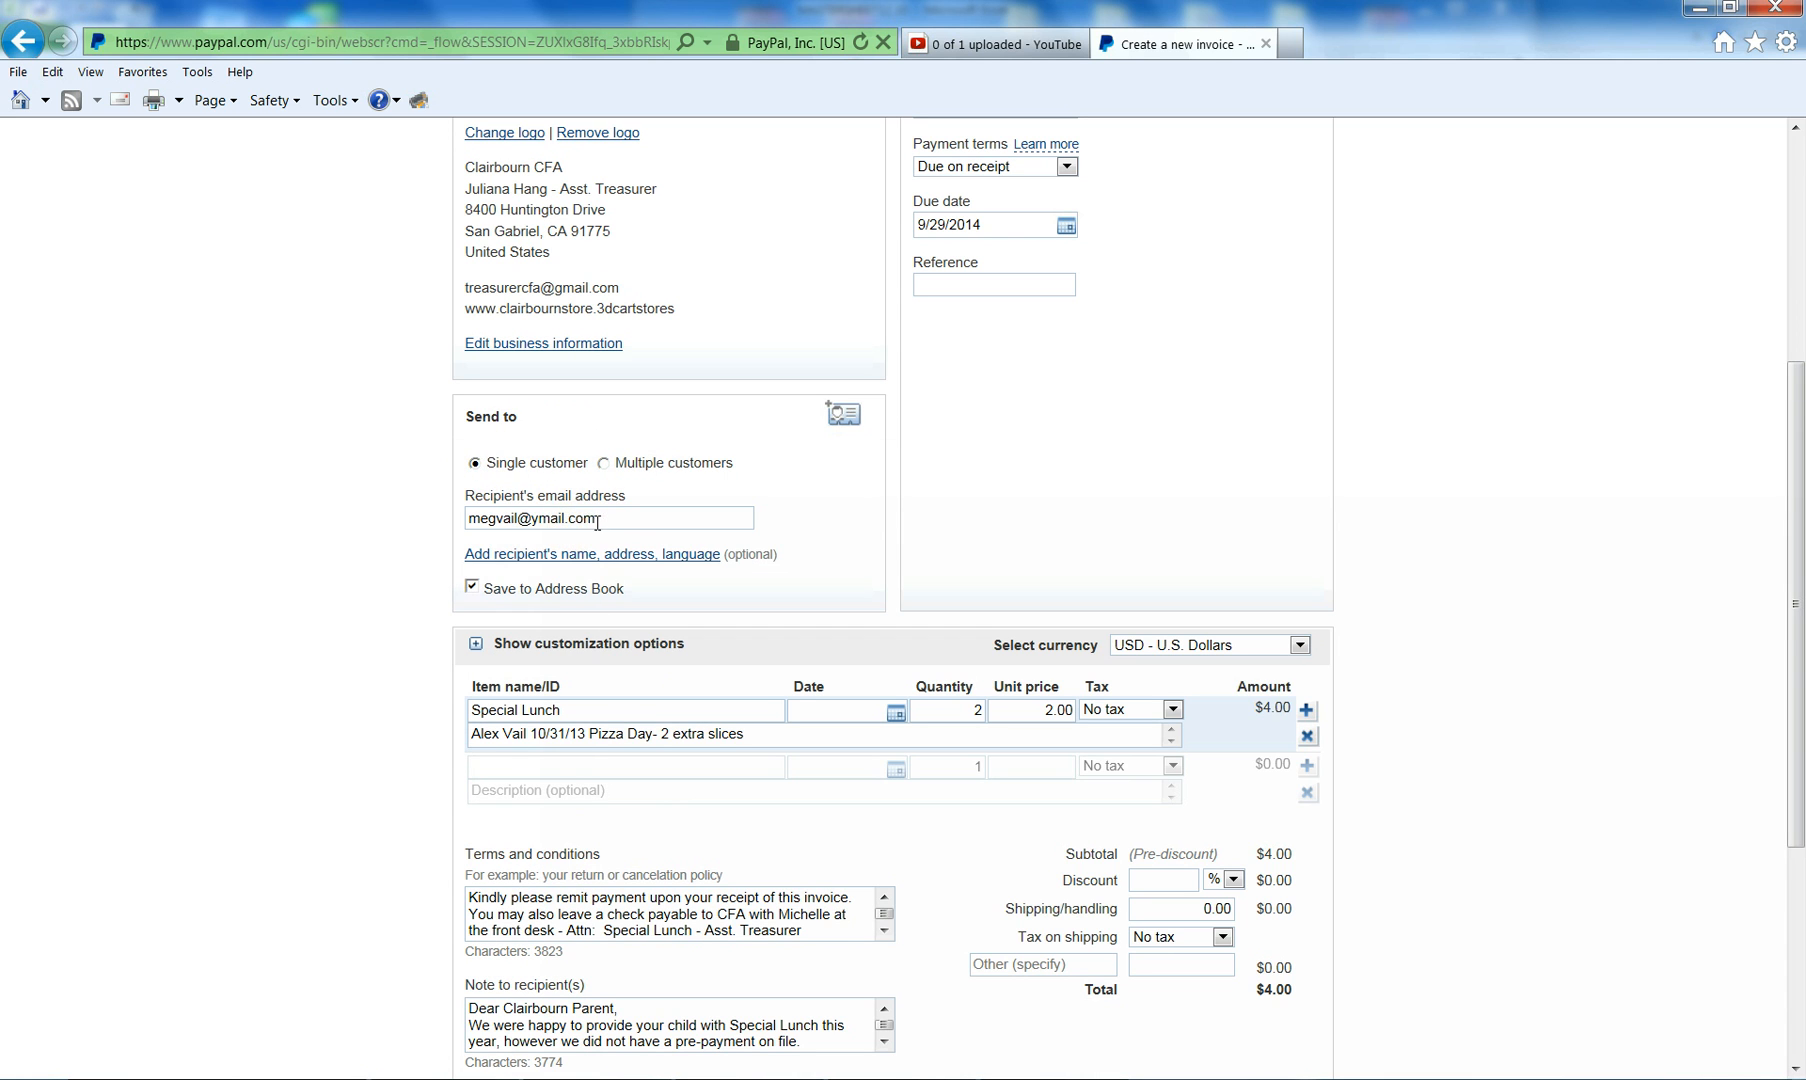
drag(597, 517, 426, 510)
key(Delete)
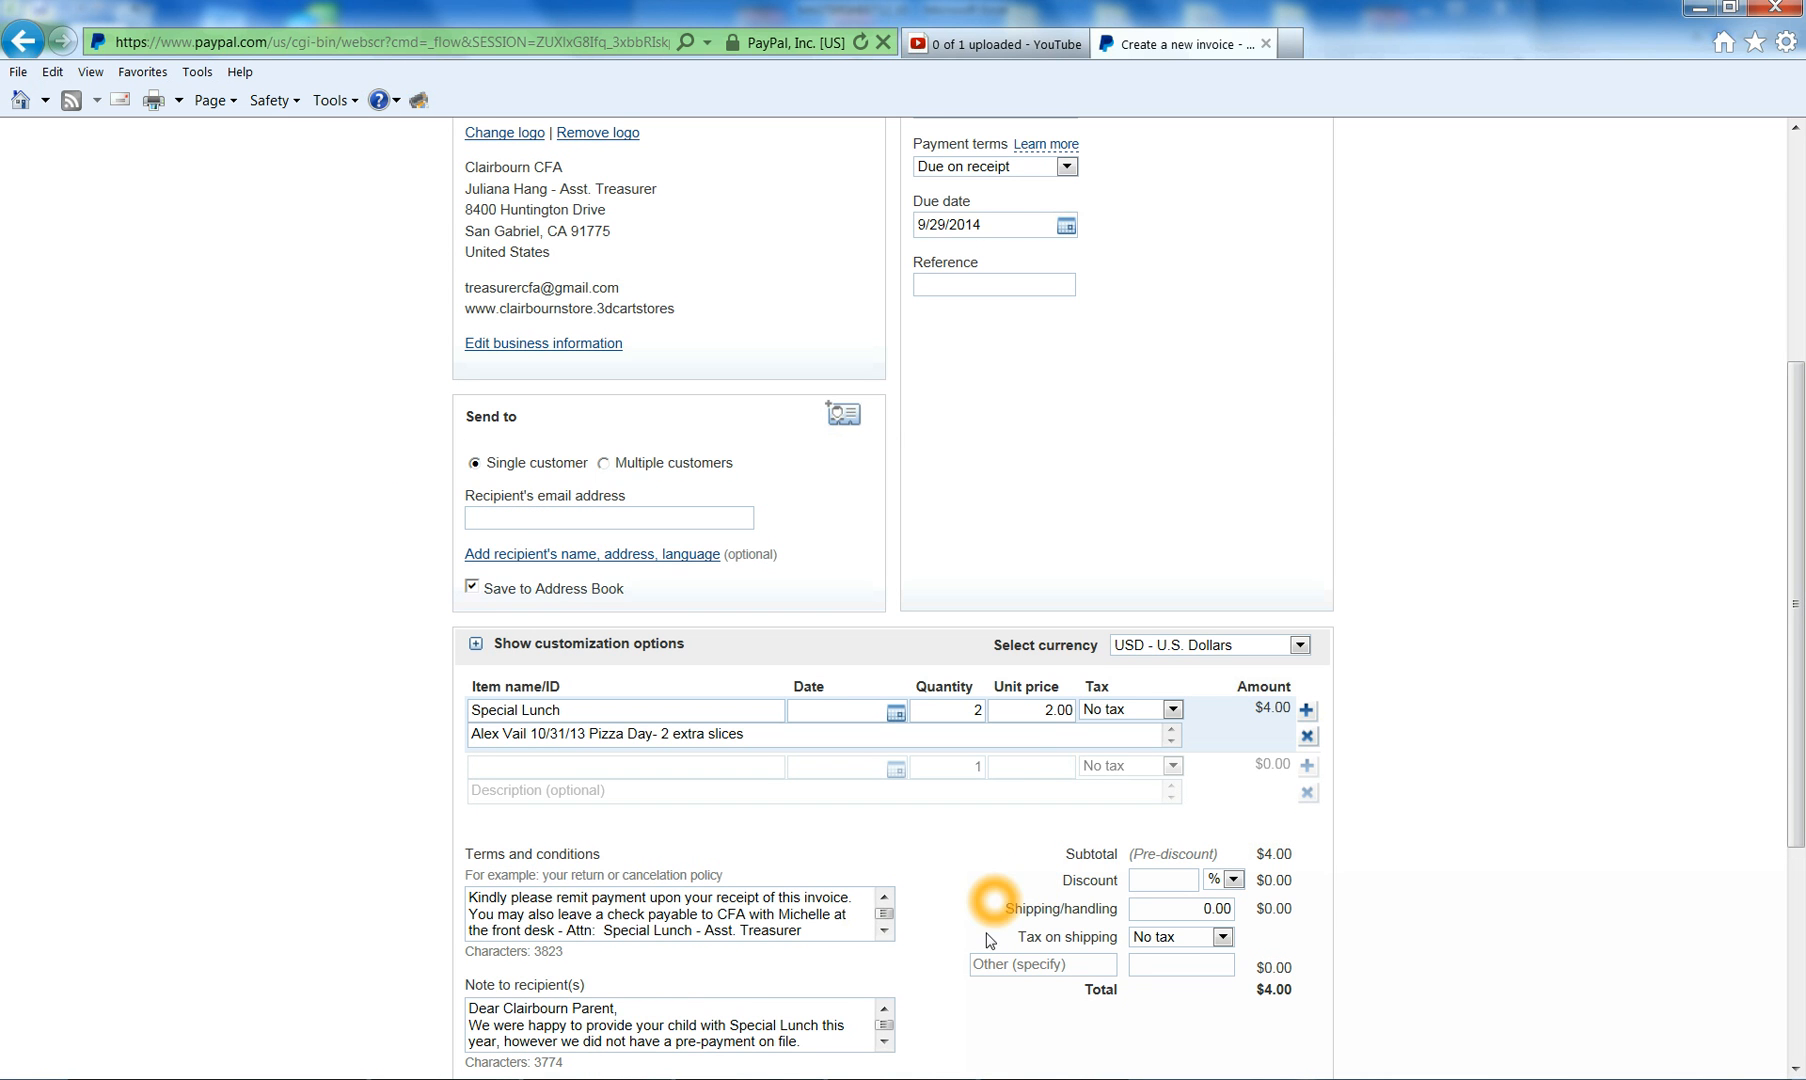
key(alt+Tab)
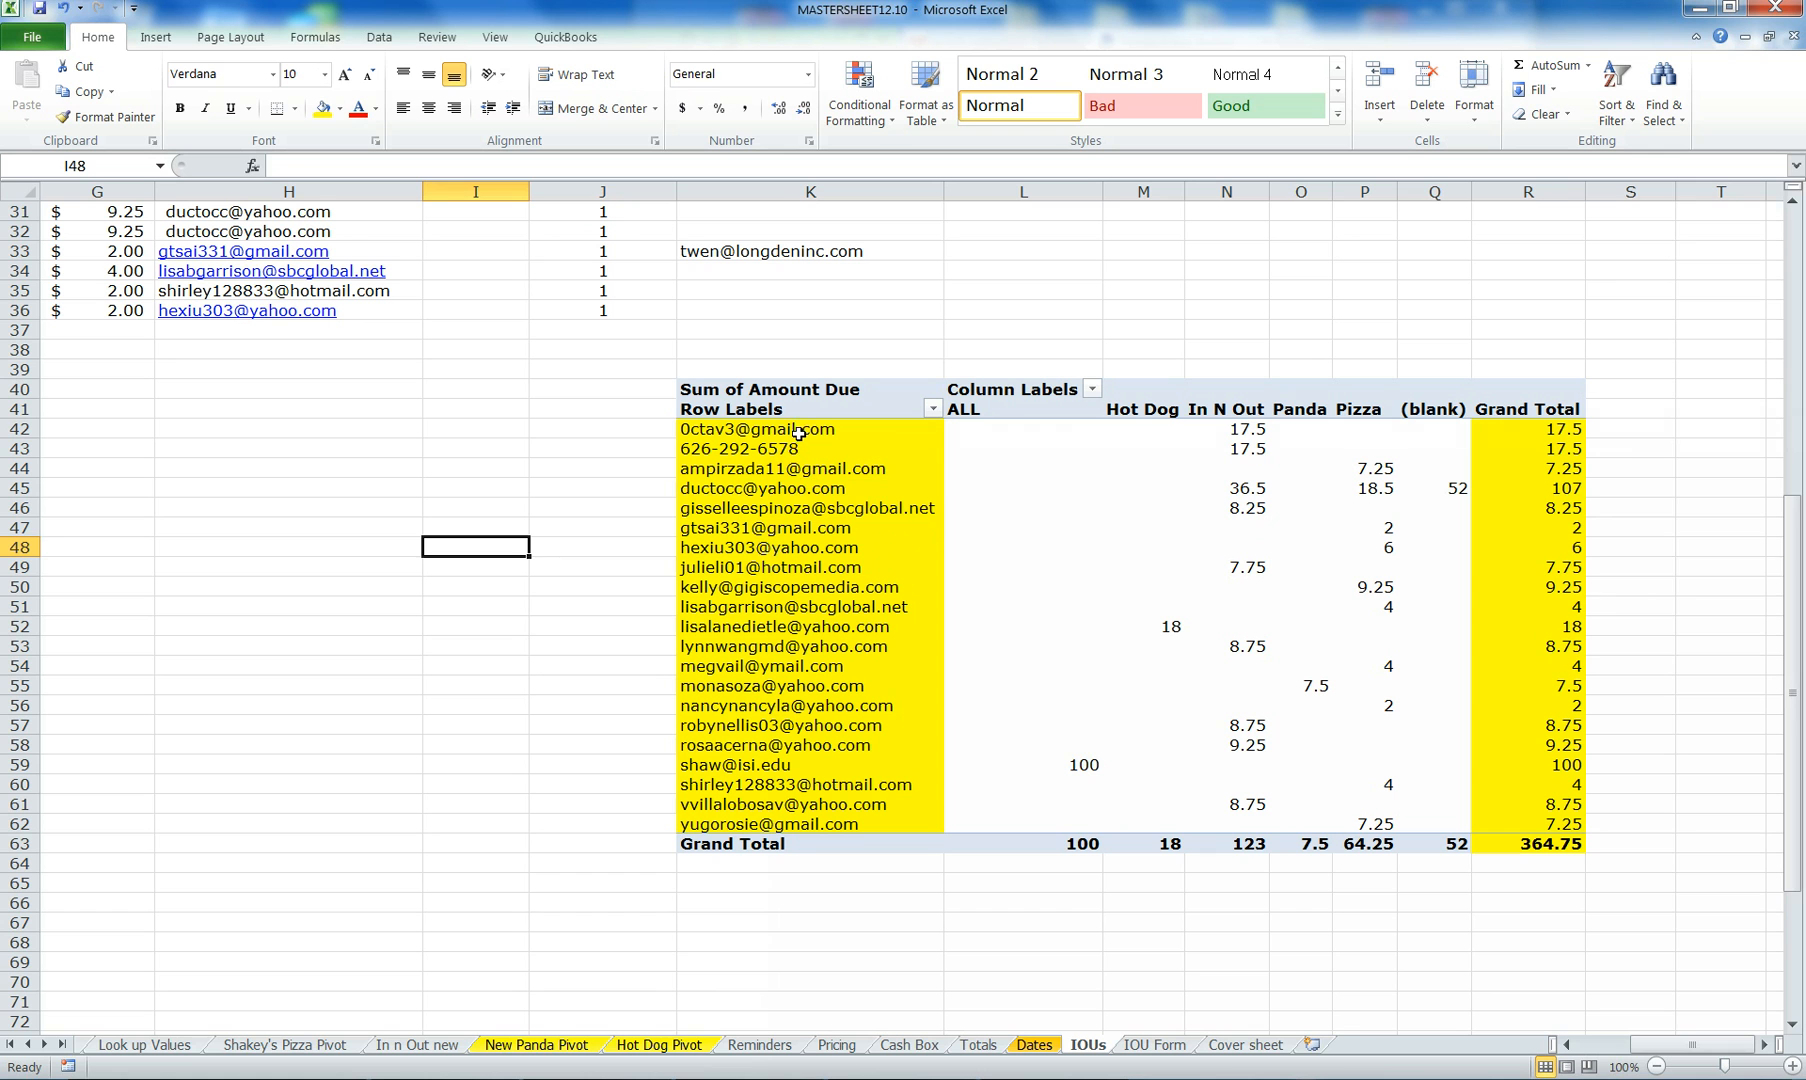
- Filter the IOU log's email column to show only the first parent's records
click(798, 430)
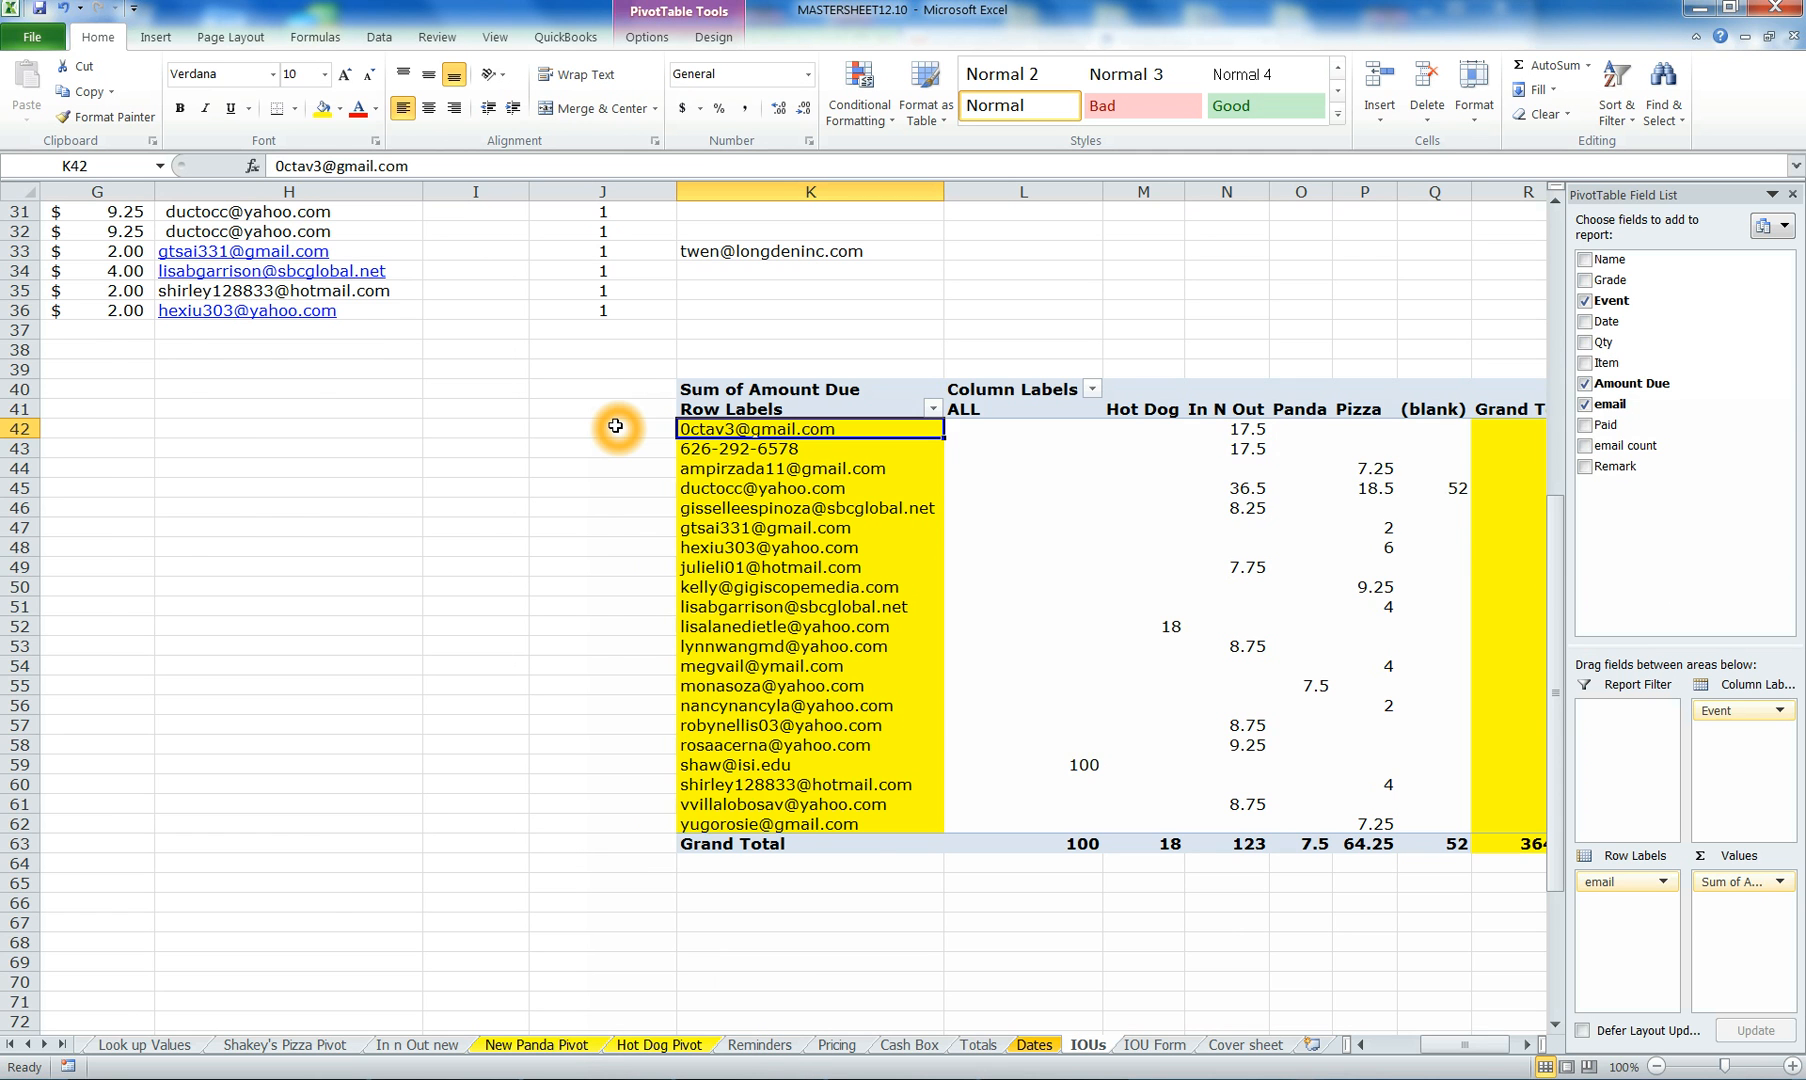
scroll(615, 427, up, 5)
scroll(615, 427, up, 5)
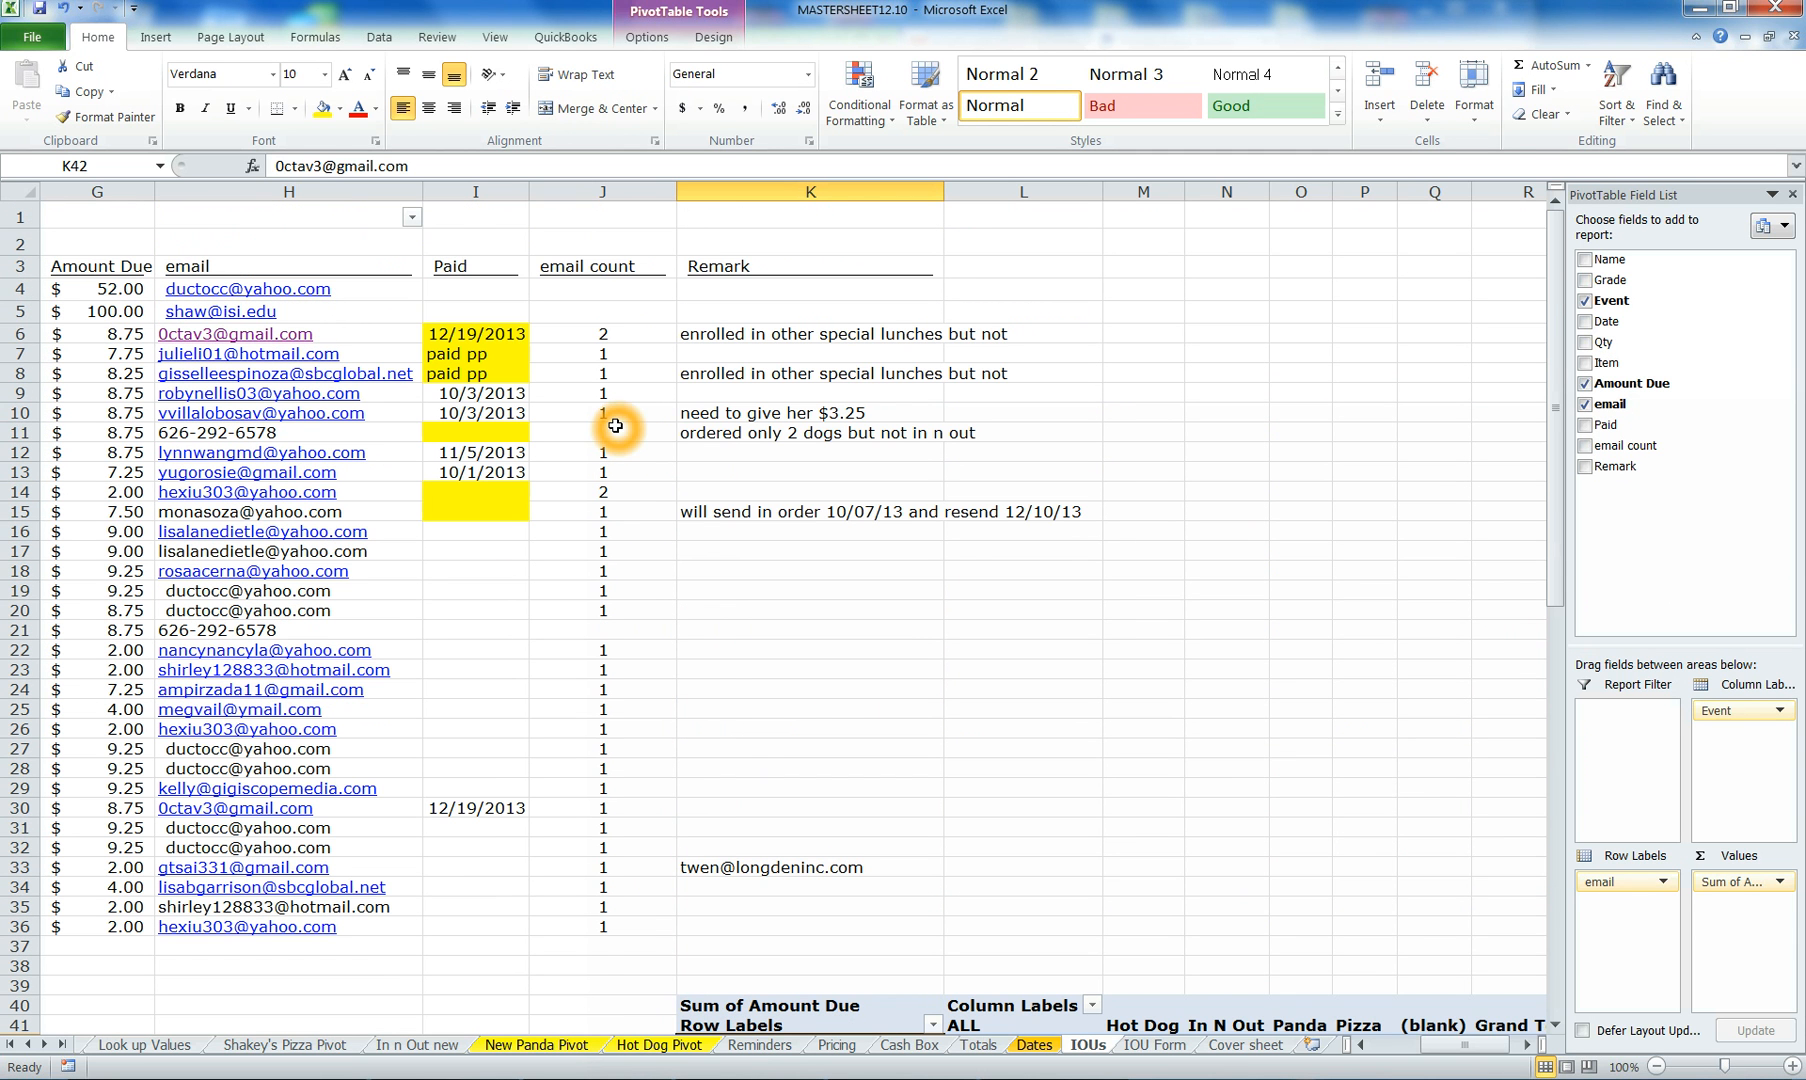
click(416, 222)
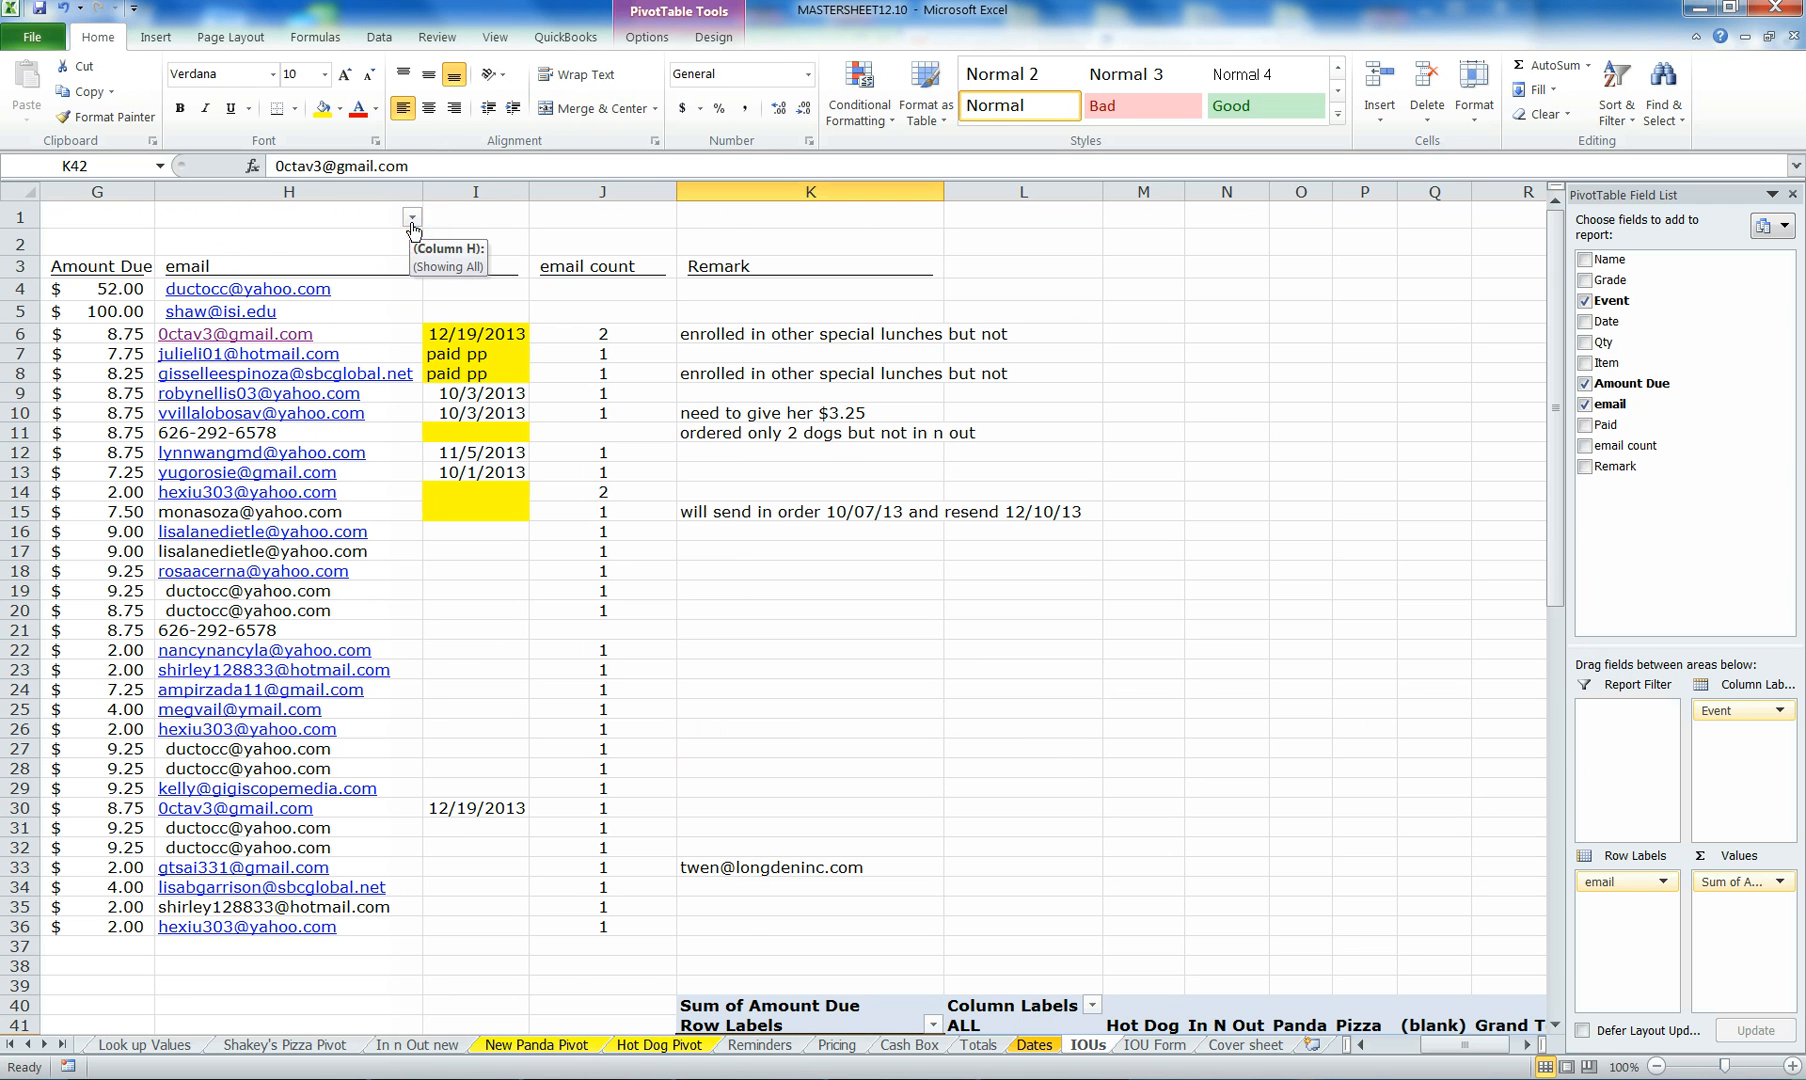
click(412, 221)
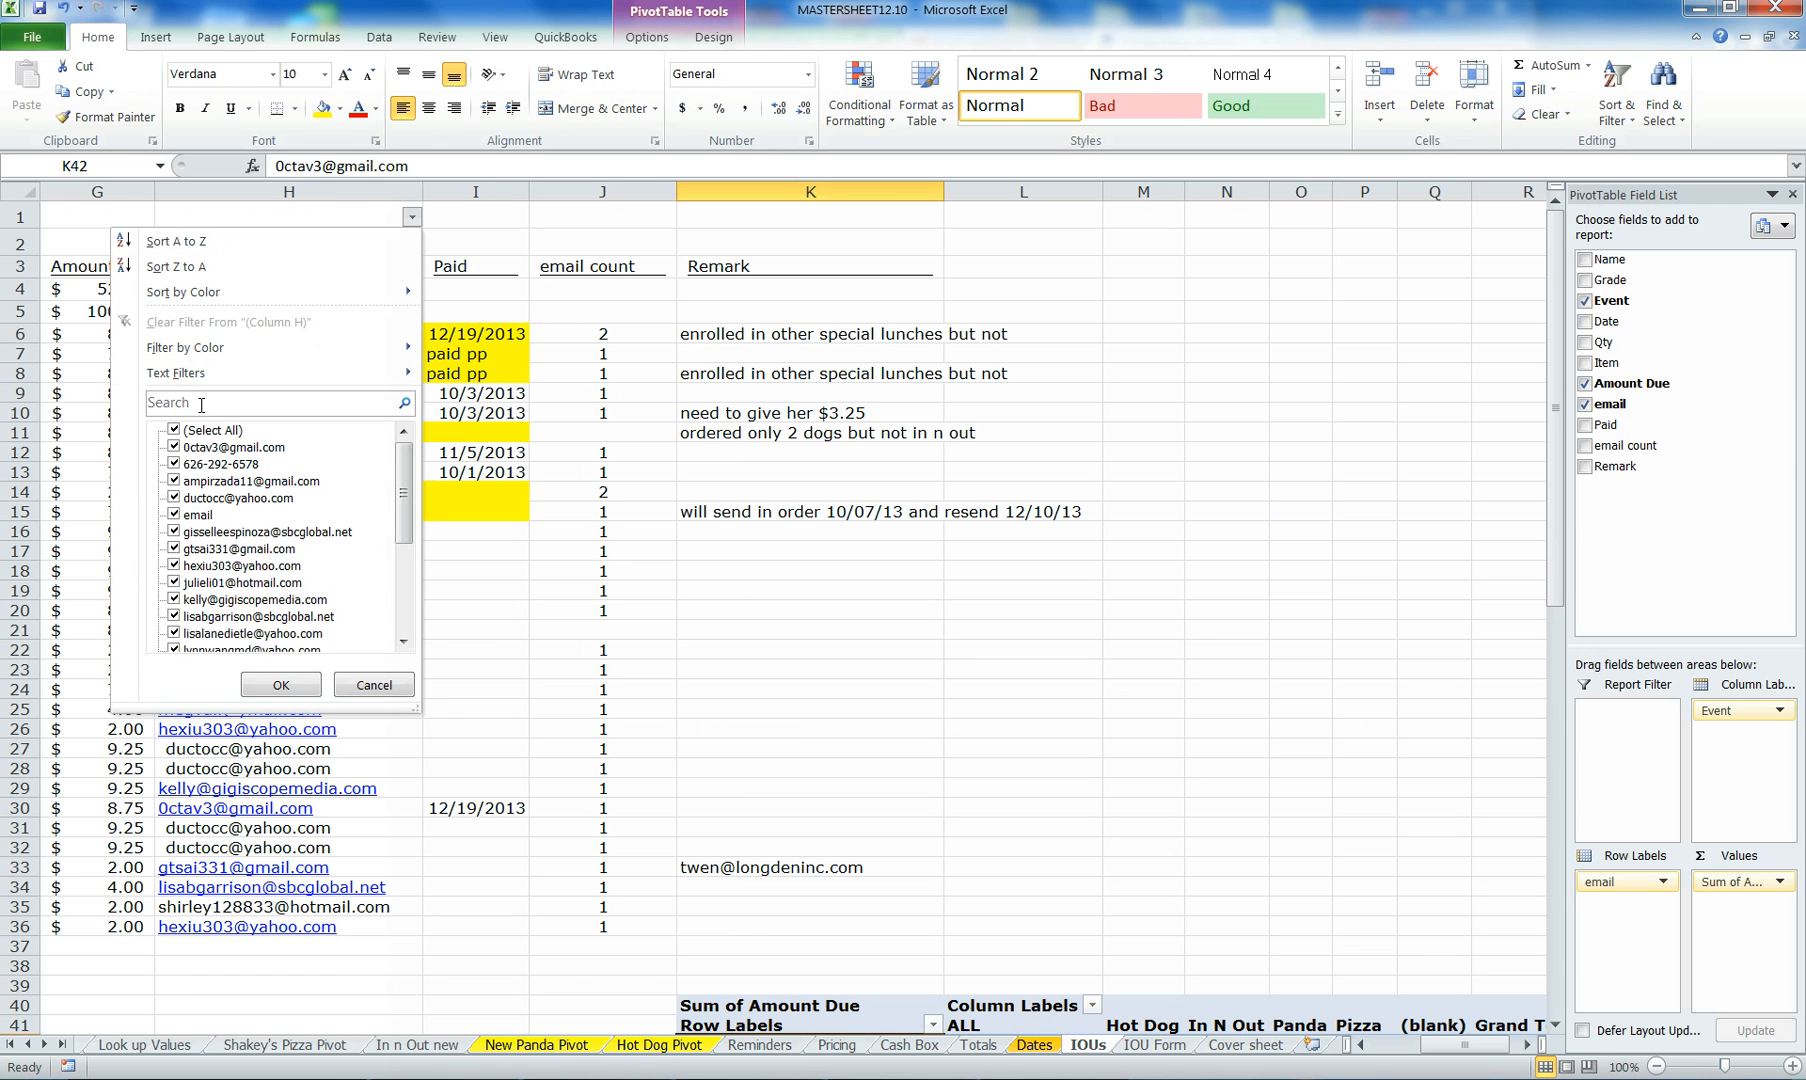
click(178, 432)
click(178, 449)
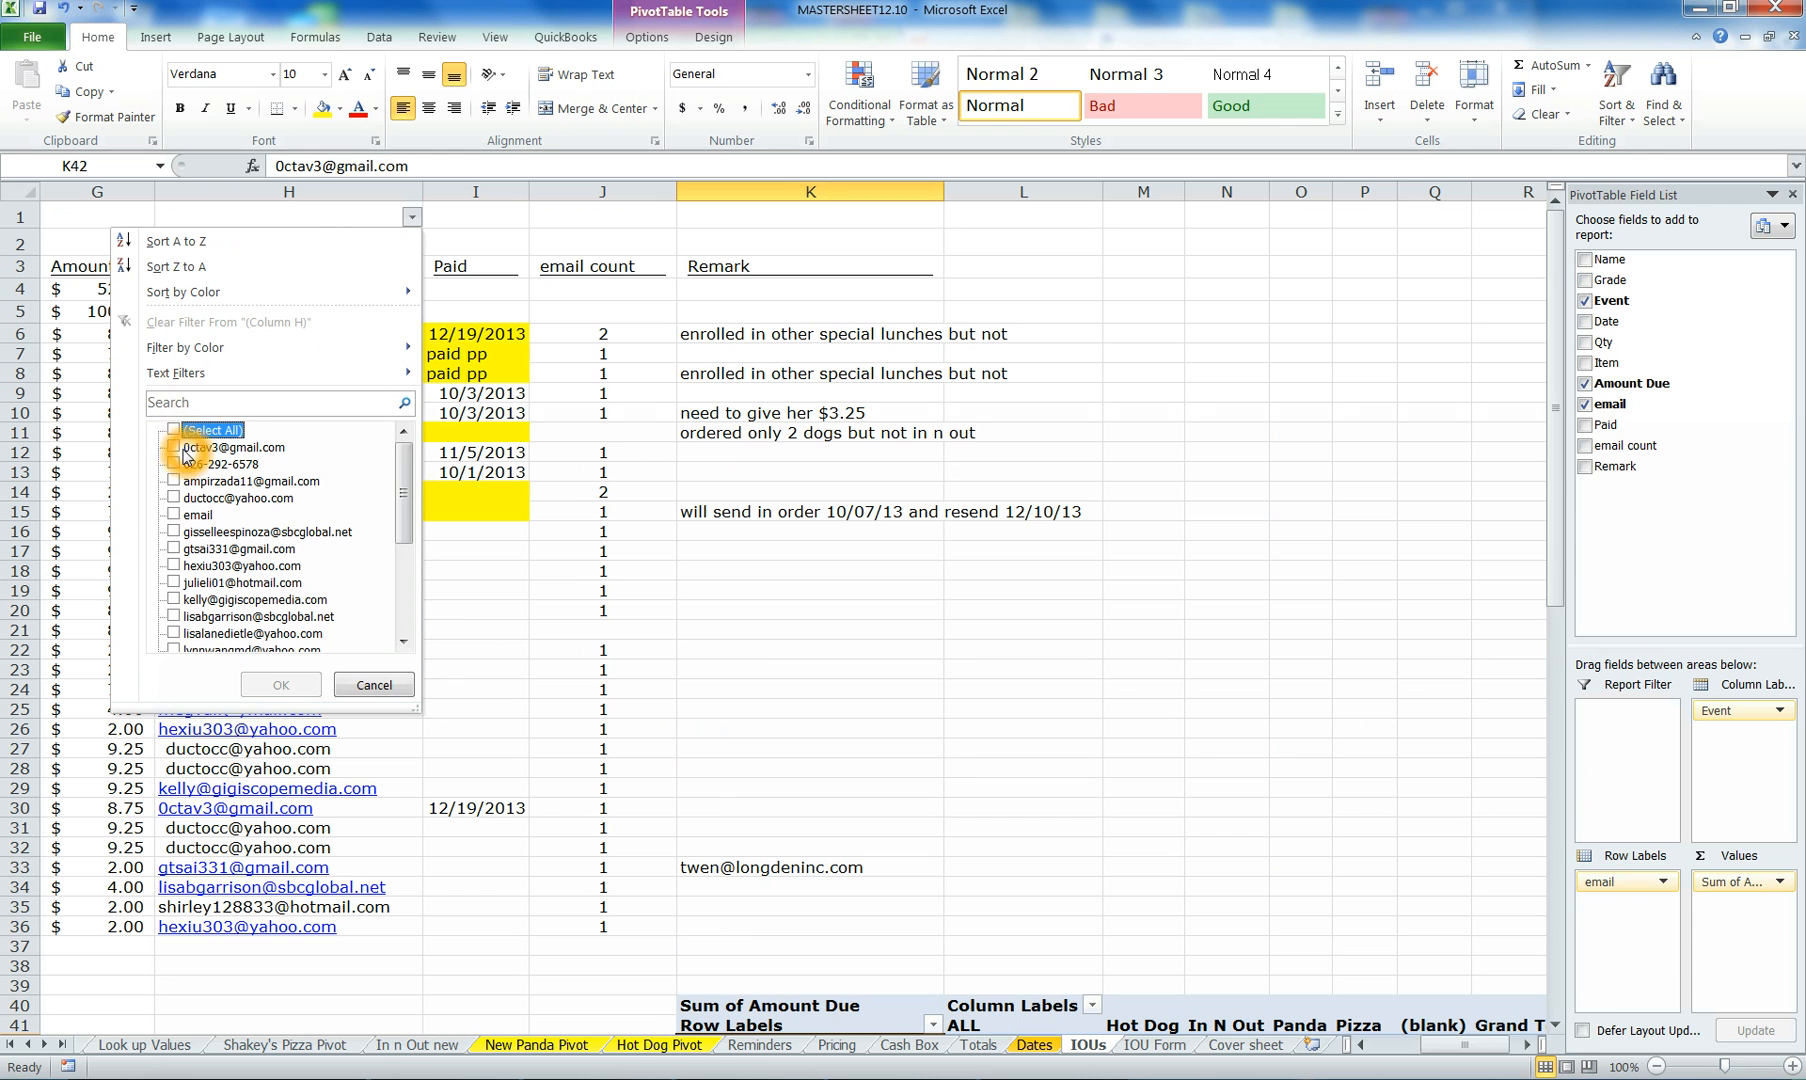
click(285, 685)
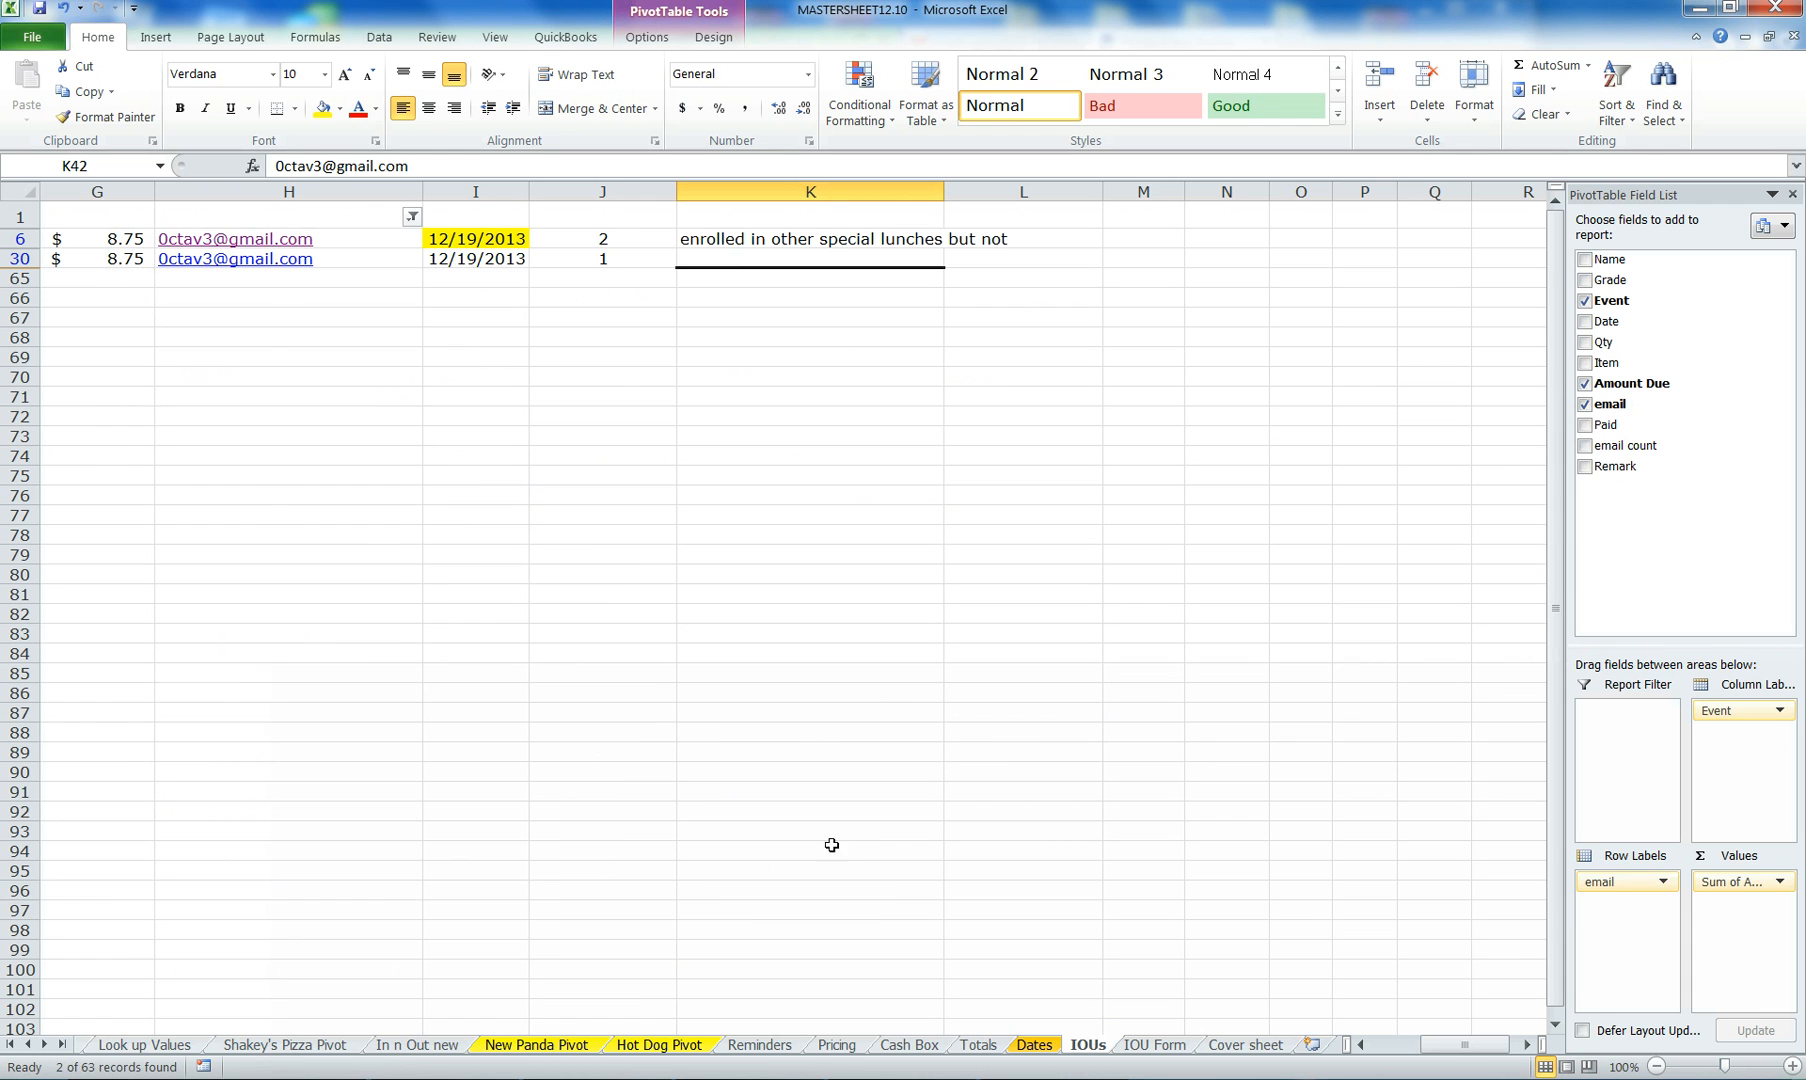
drag(1445, 1044, 1358, 1050)
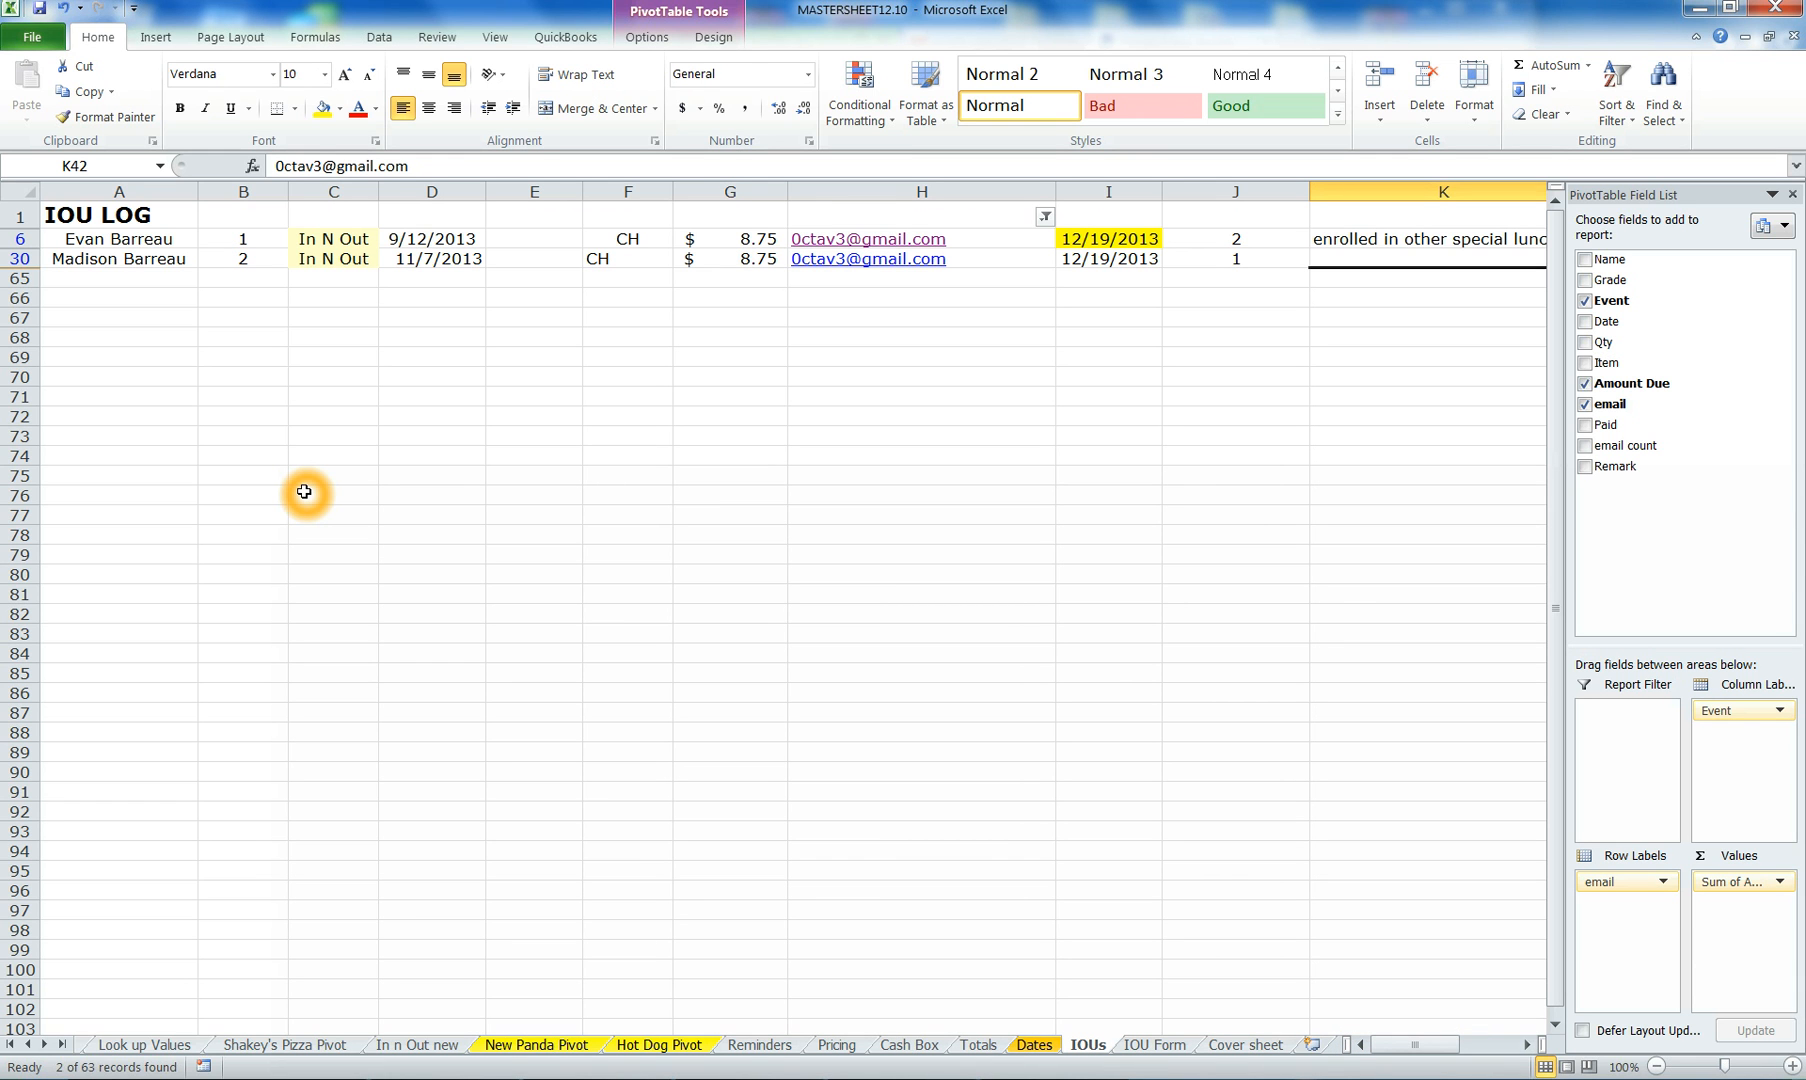
scroll(802, 527, down, 18)
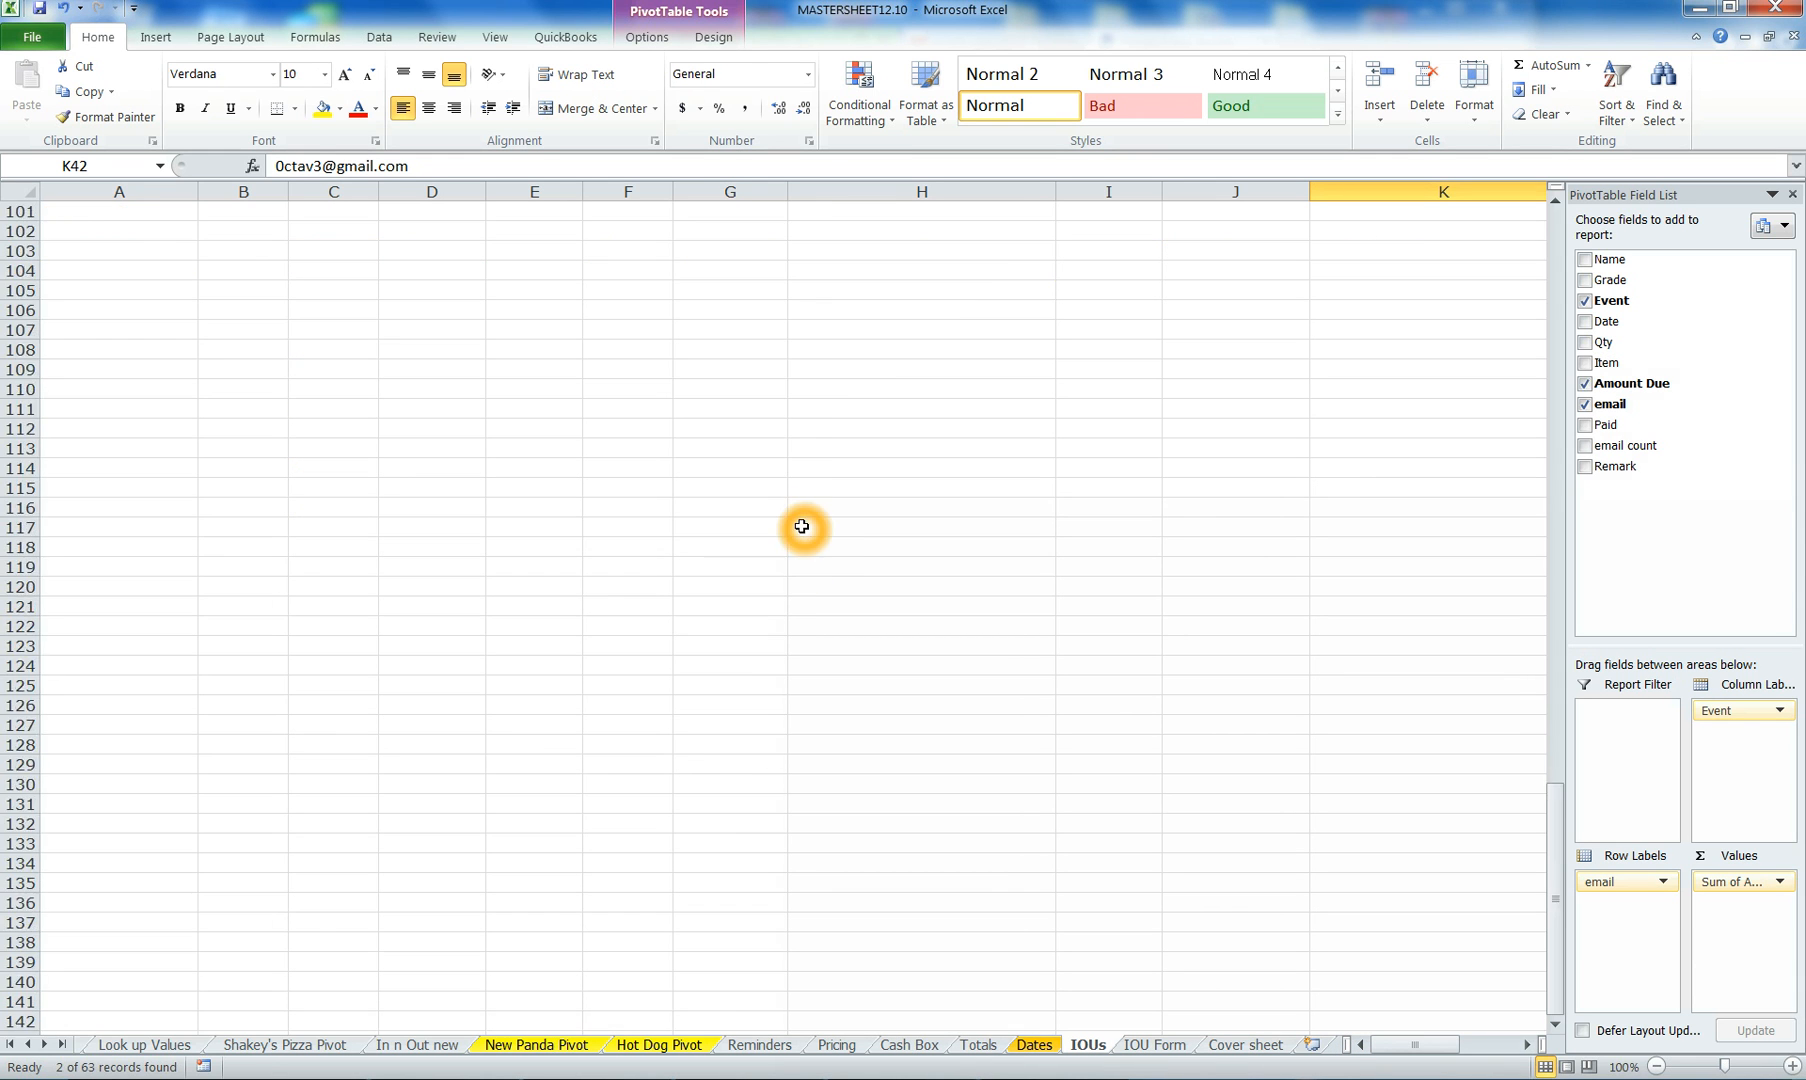
scroll(802, 527, up, 18)
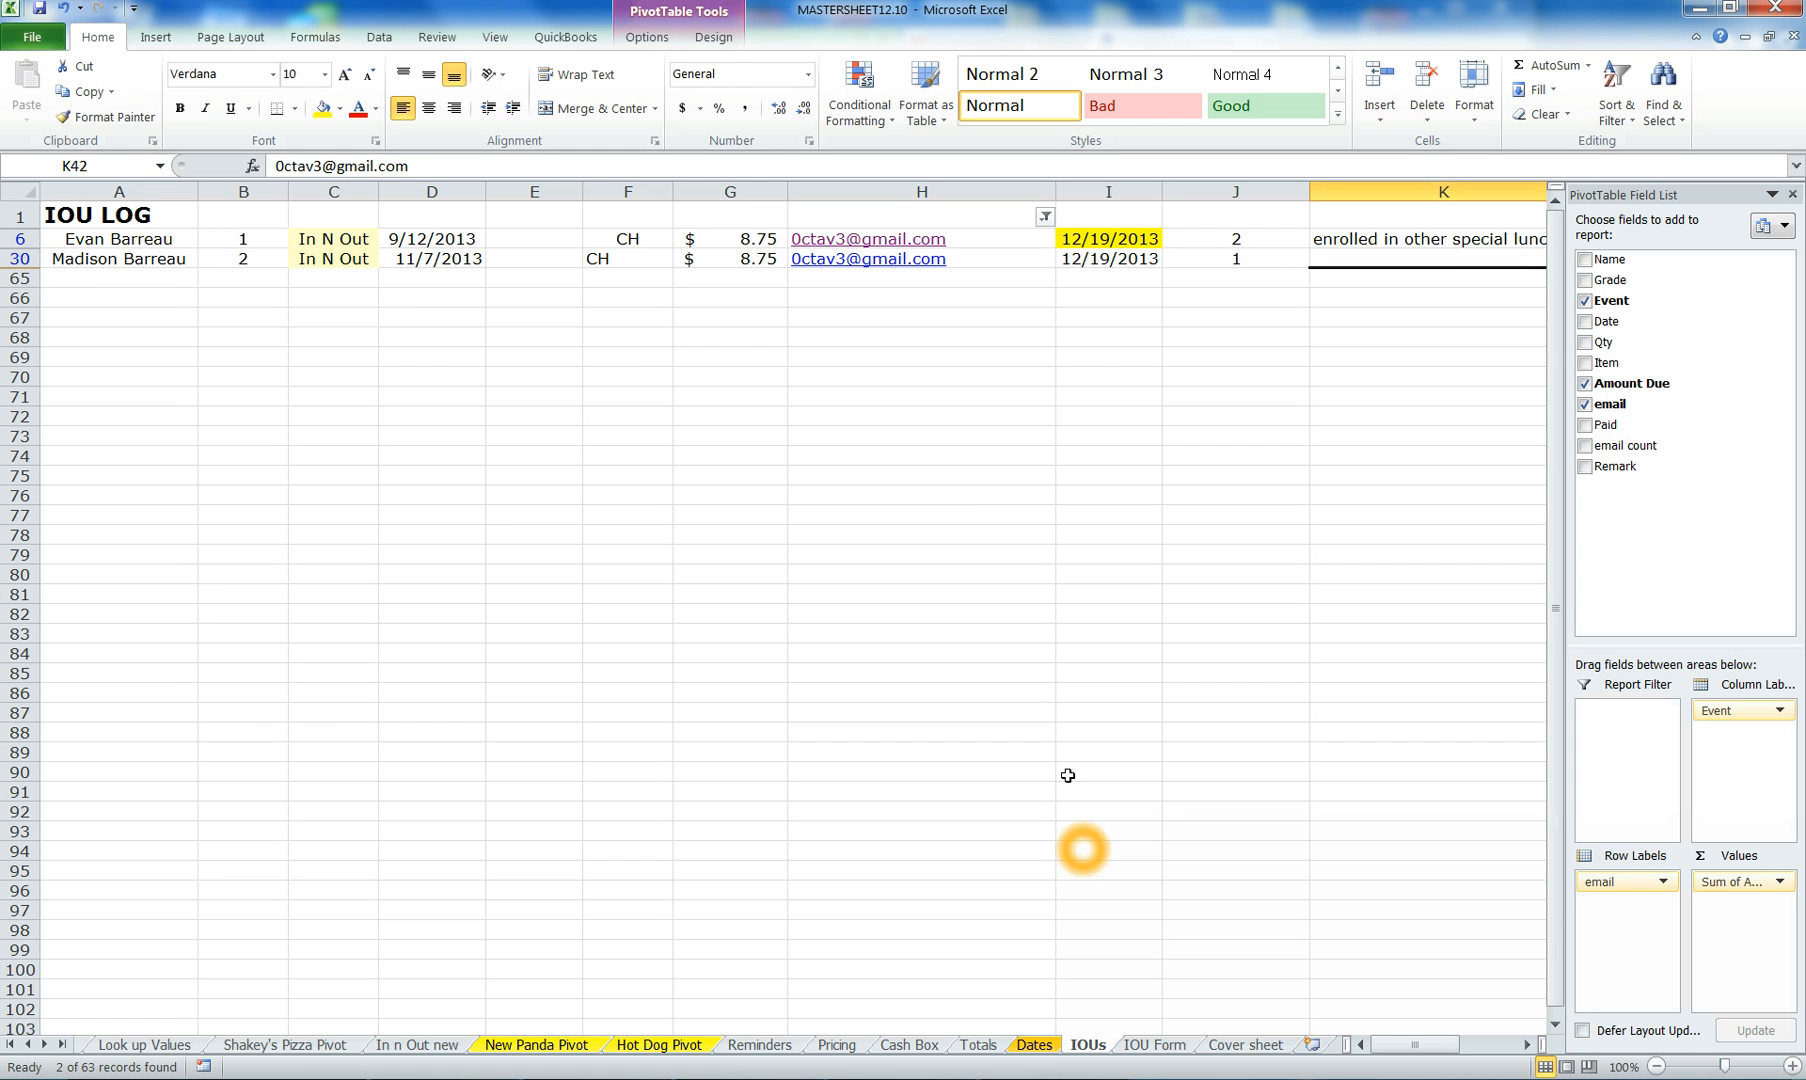
mouse_move(1437, 1046)
mouse_down()
mouse_move(1505, 1045)
mouse_move(1413, 1030)
mouse_up()
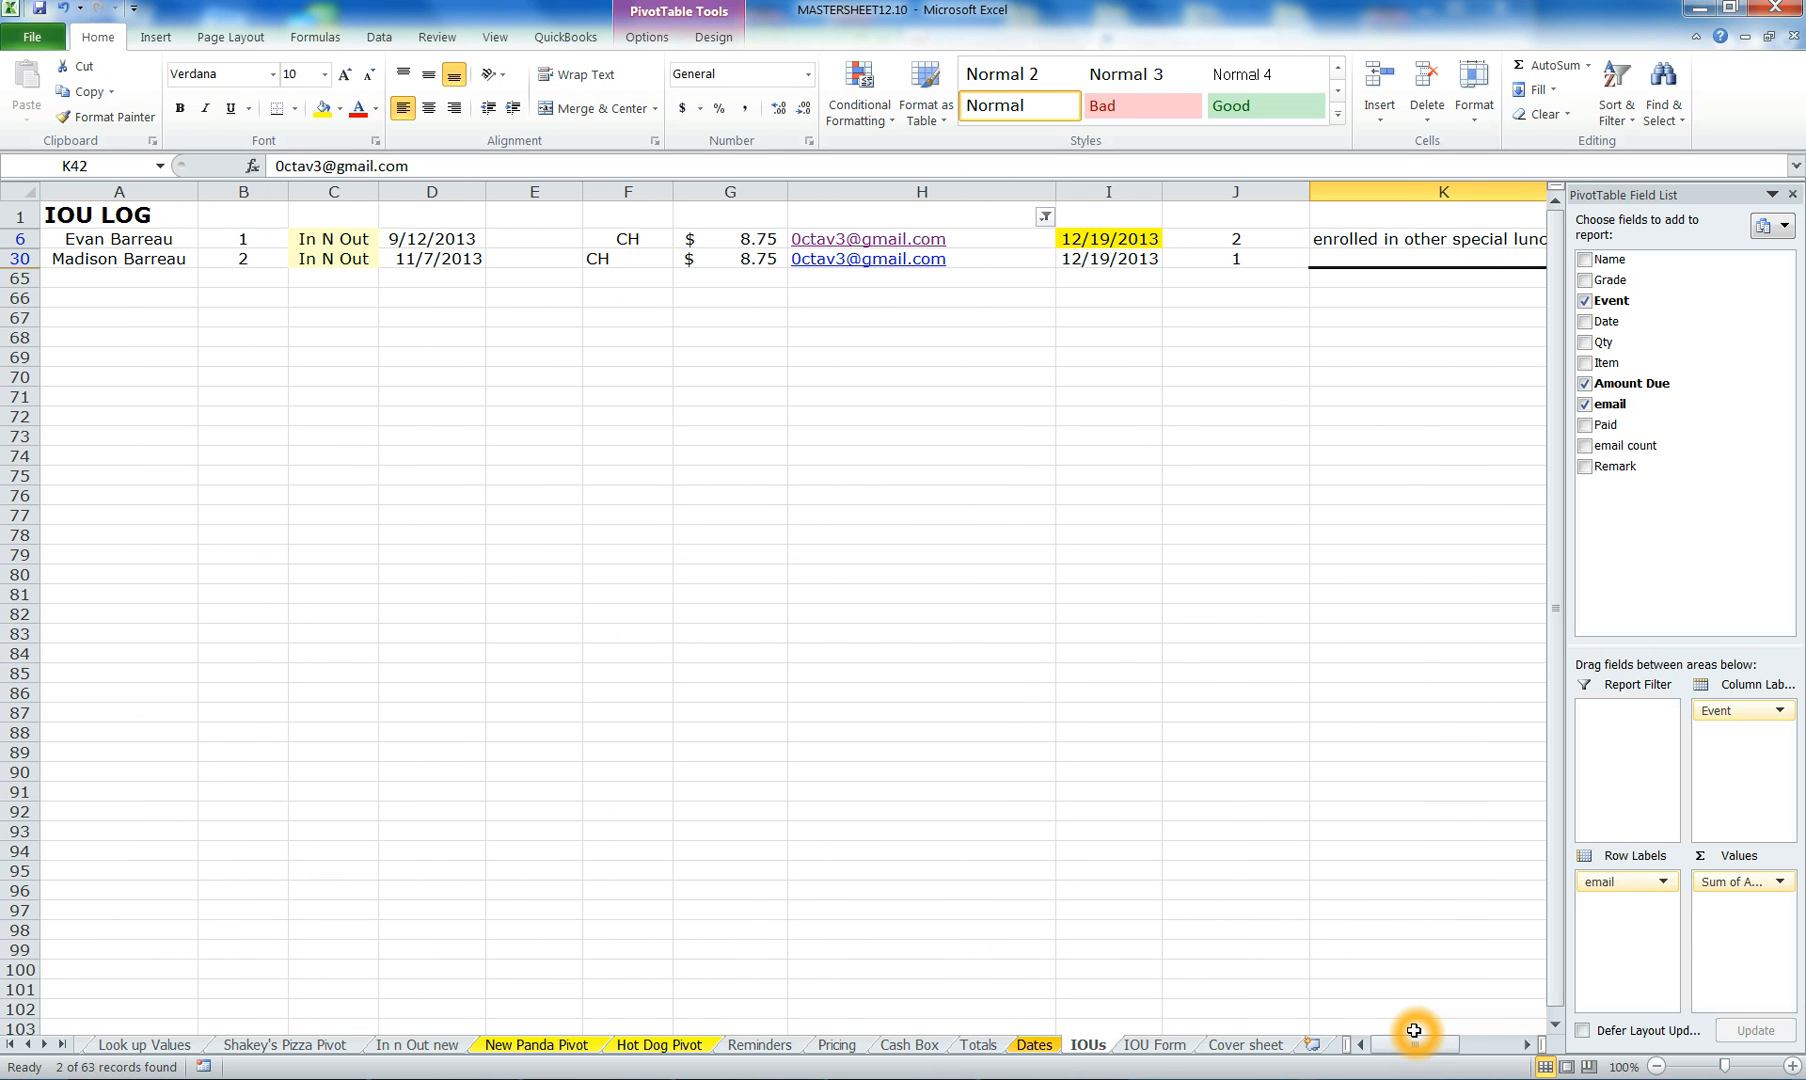
click(787, 1052)
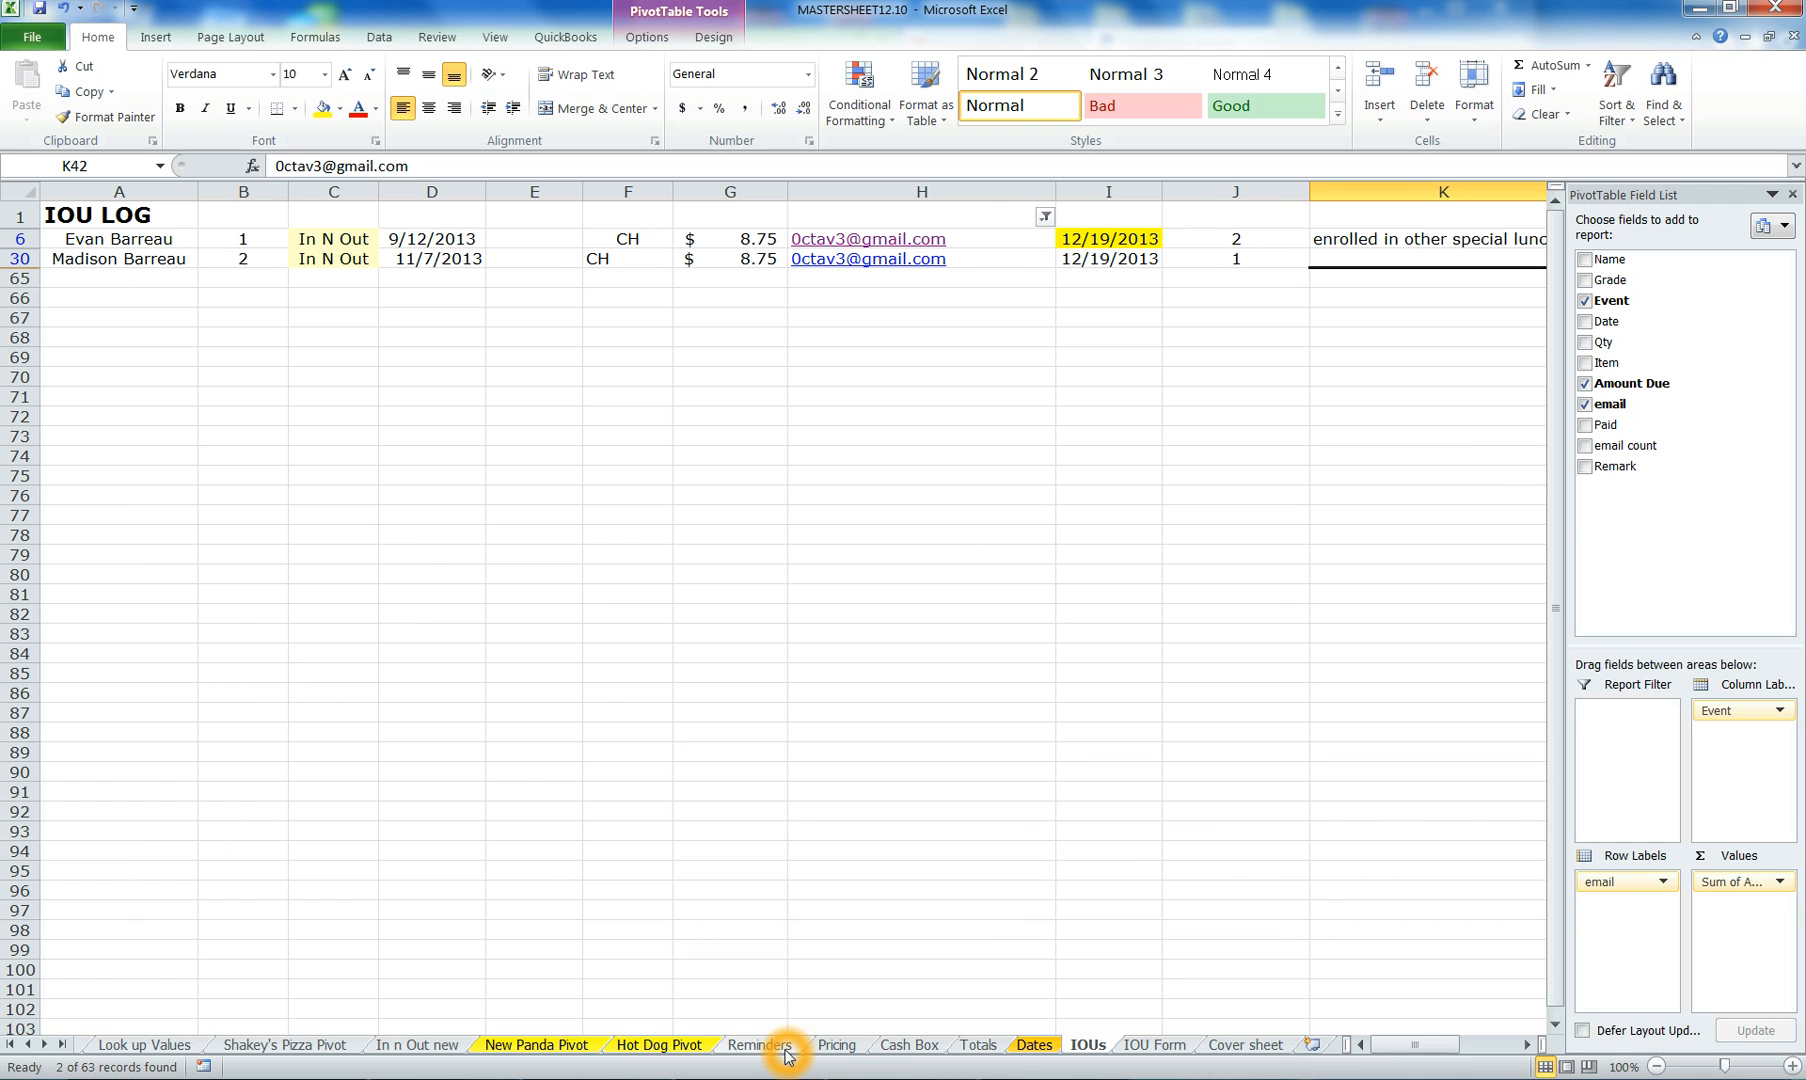
- Copy that parent's e-mail address from the formula bar and go back to the PayPal invoice
click(451, 165)
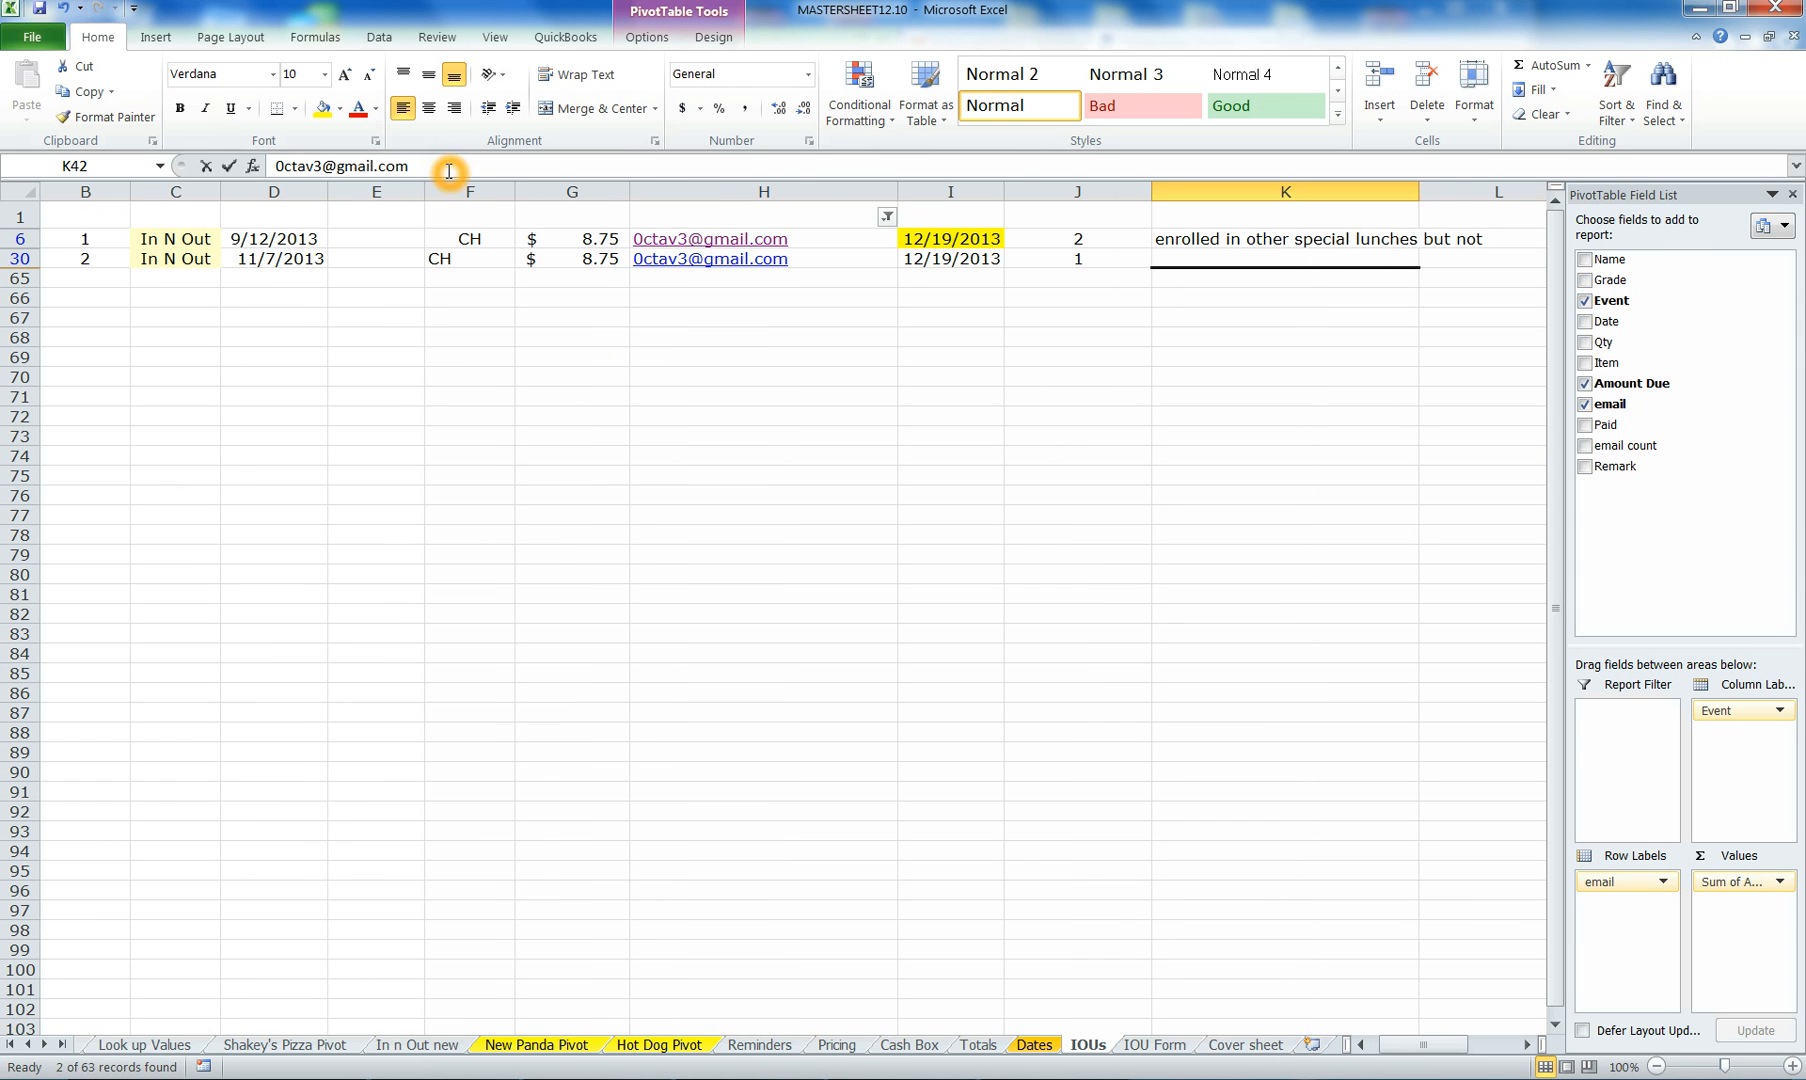
drag(451, 165, 291, 141)
right_click(328, 166)
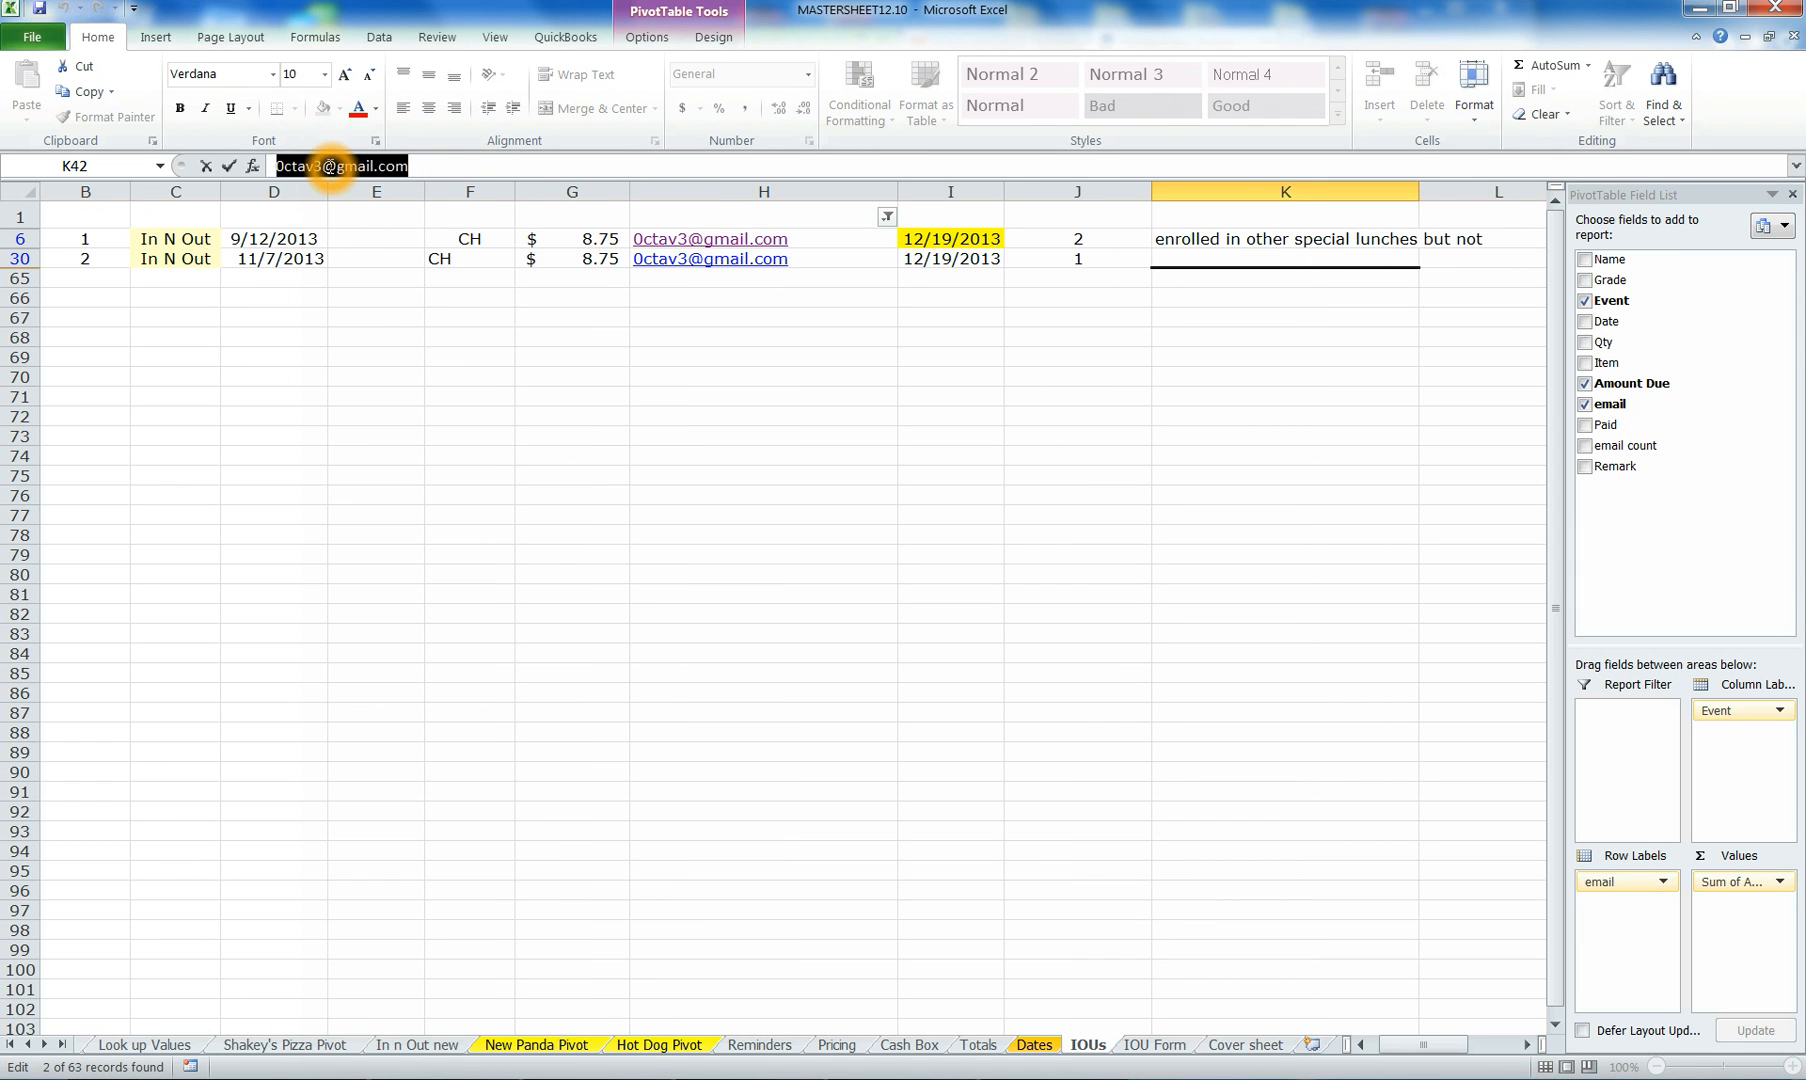
click(374, 205)
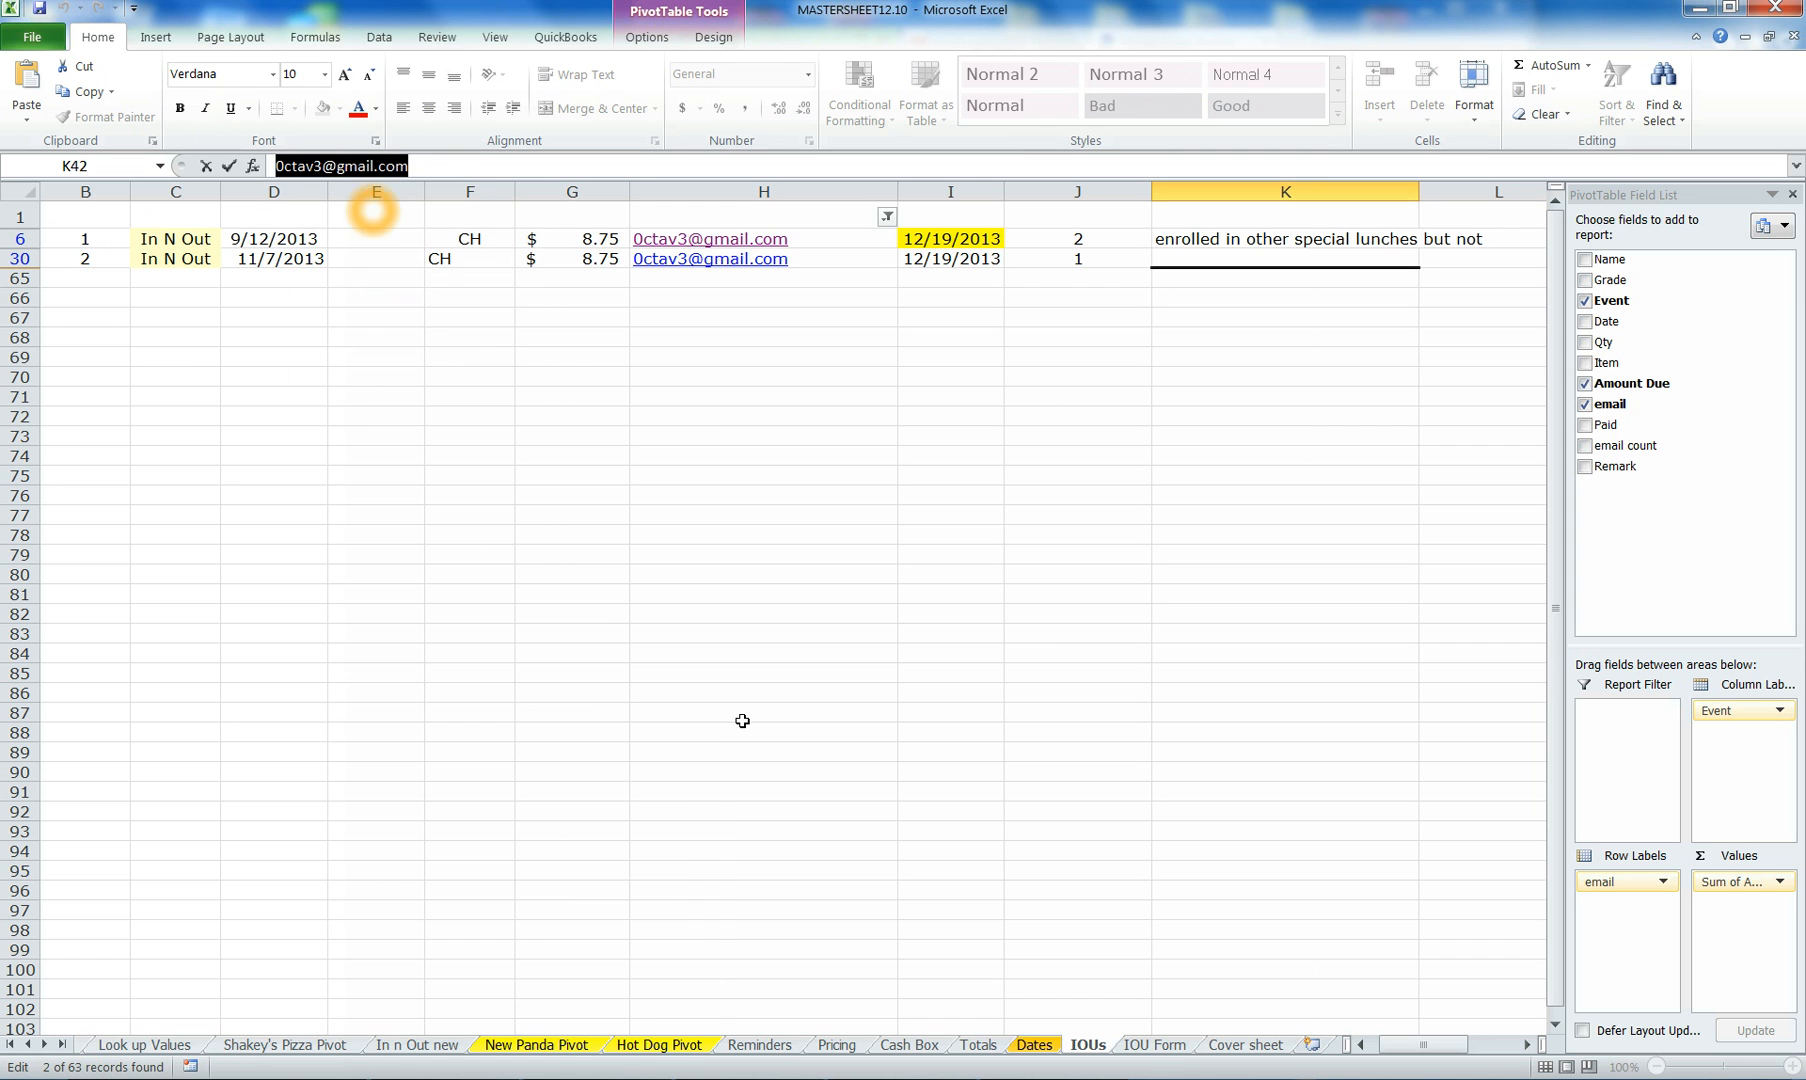
key(alt+Tab)
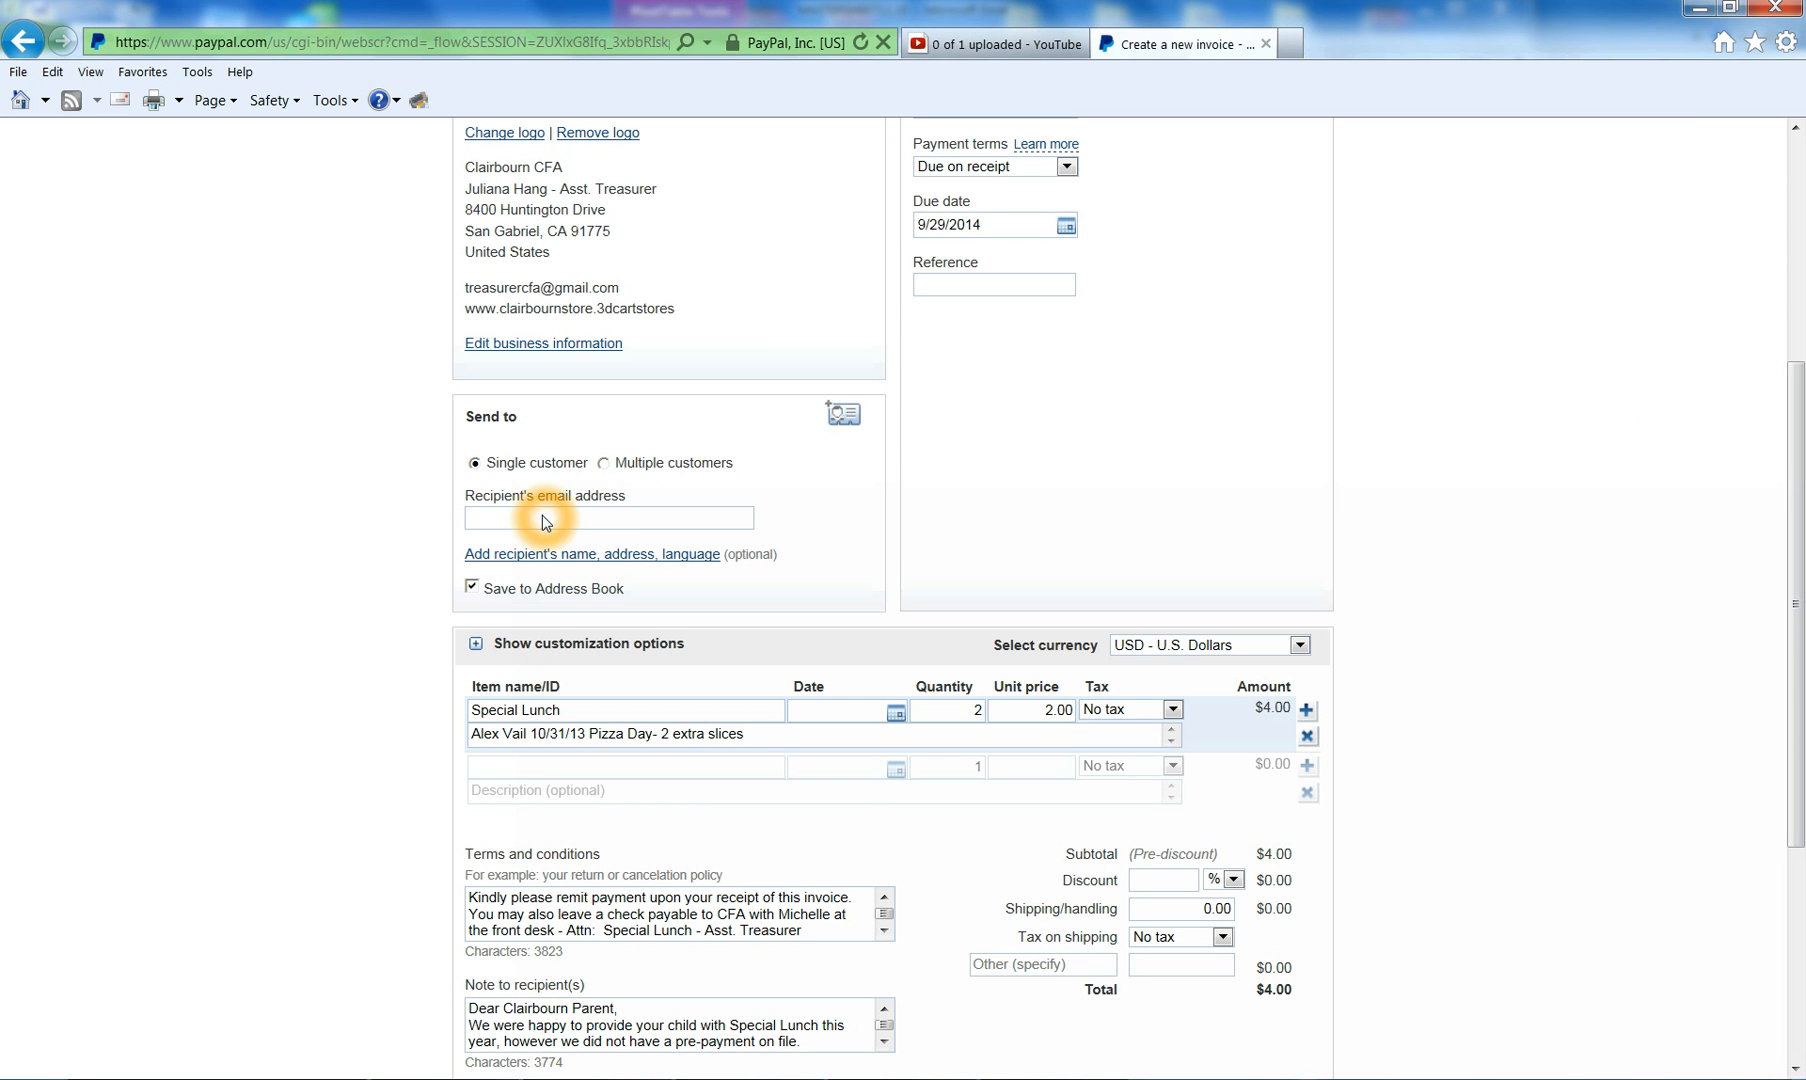
right_click(542, 515)
click(593, 604)
scroll(808, 614, up, 3)
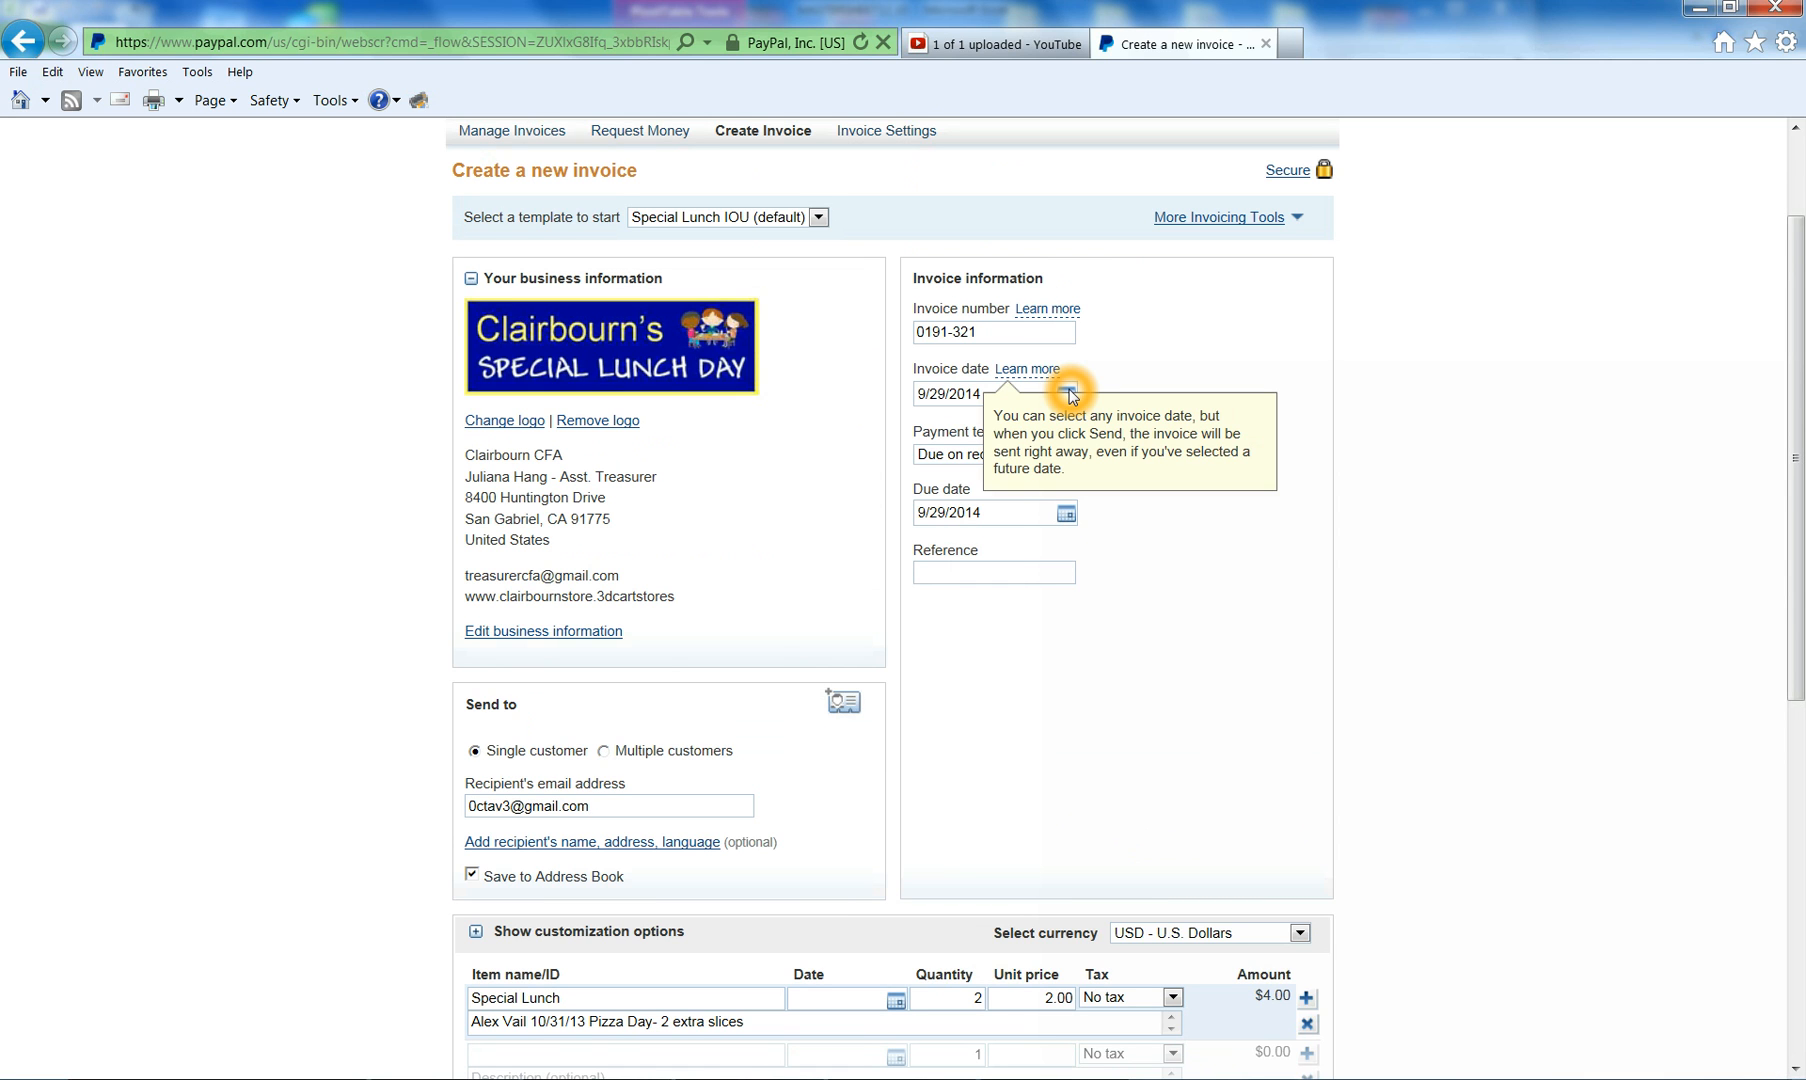
- Scroll through the invoice and check the first item line's fields, still totaling $4.00
click(1004, 335)
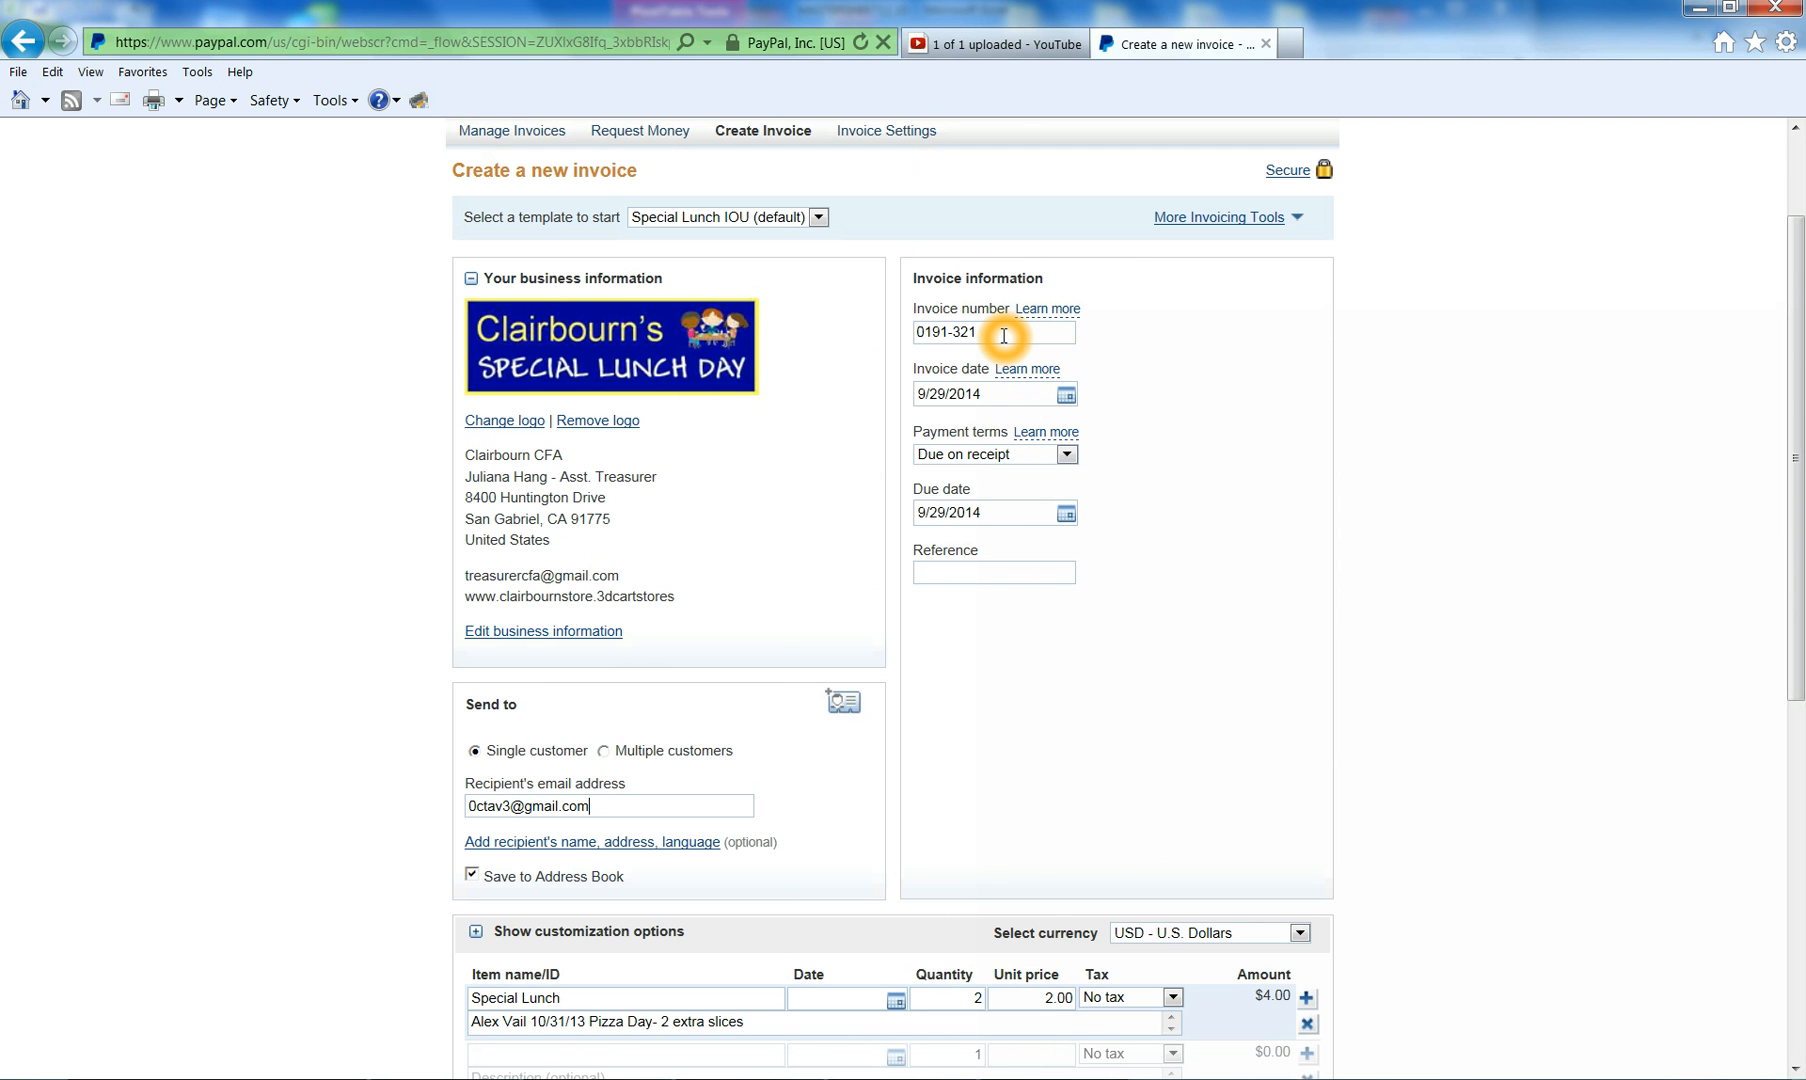
scroll(1004, 335, down, 3)
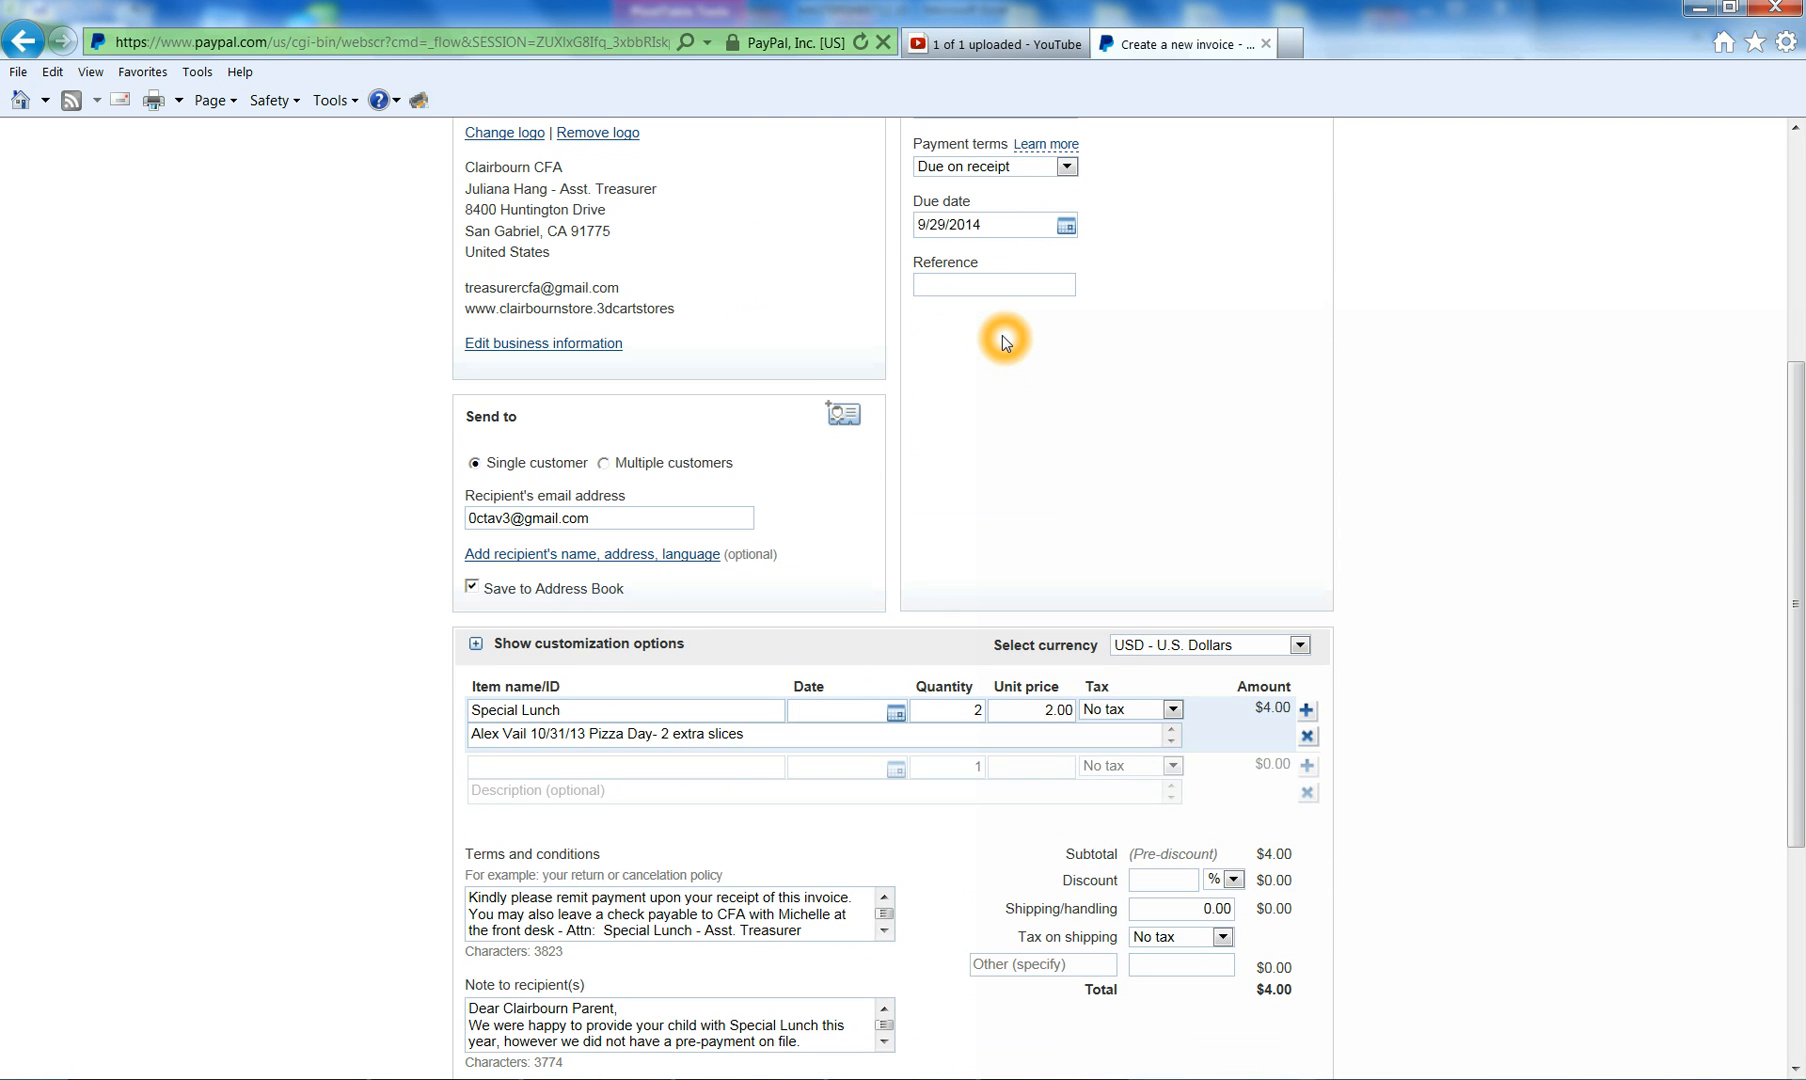
click(609, 727)
click(664, 718)
click(622, 711)
click(636, 722)
click(677, 708)
click(708, 740)
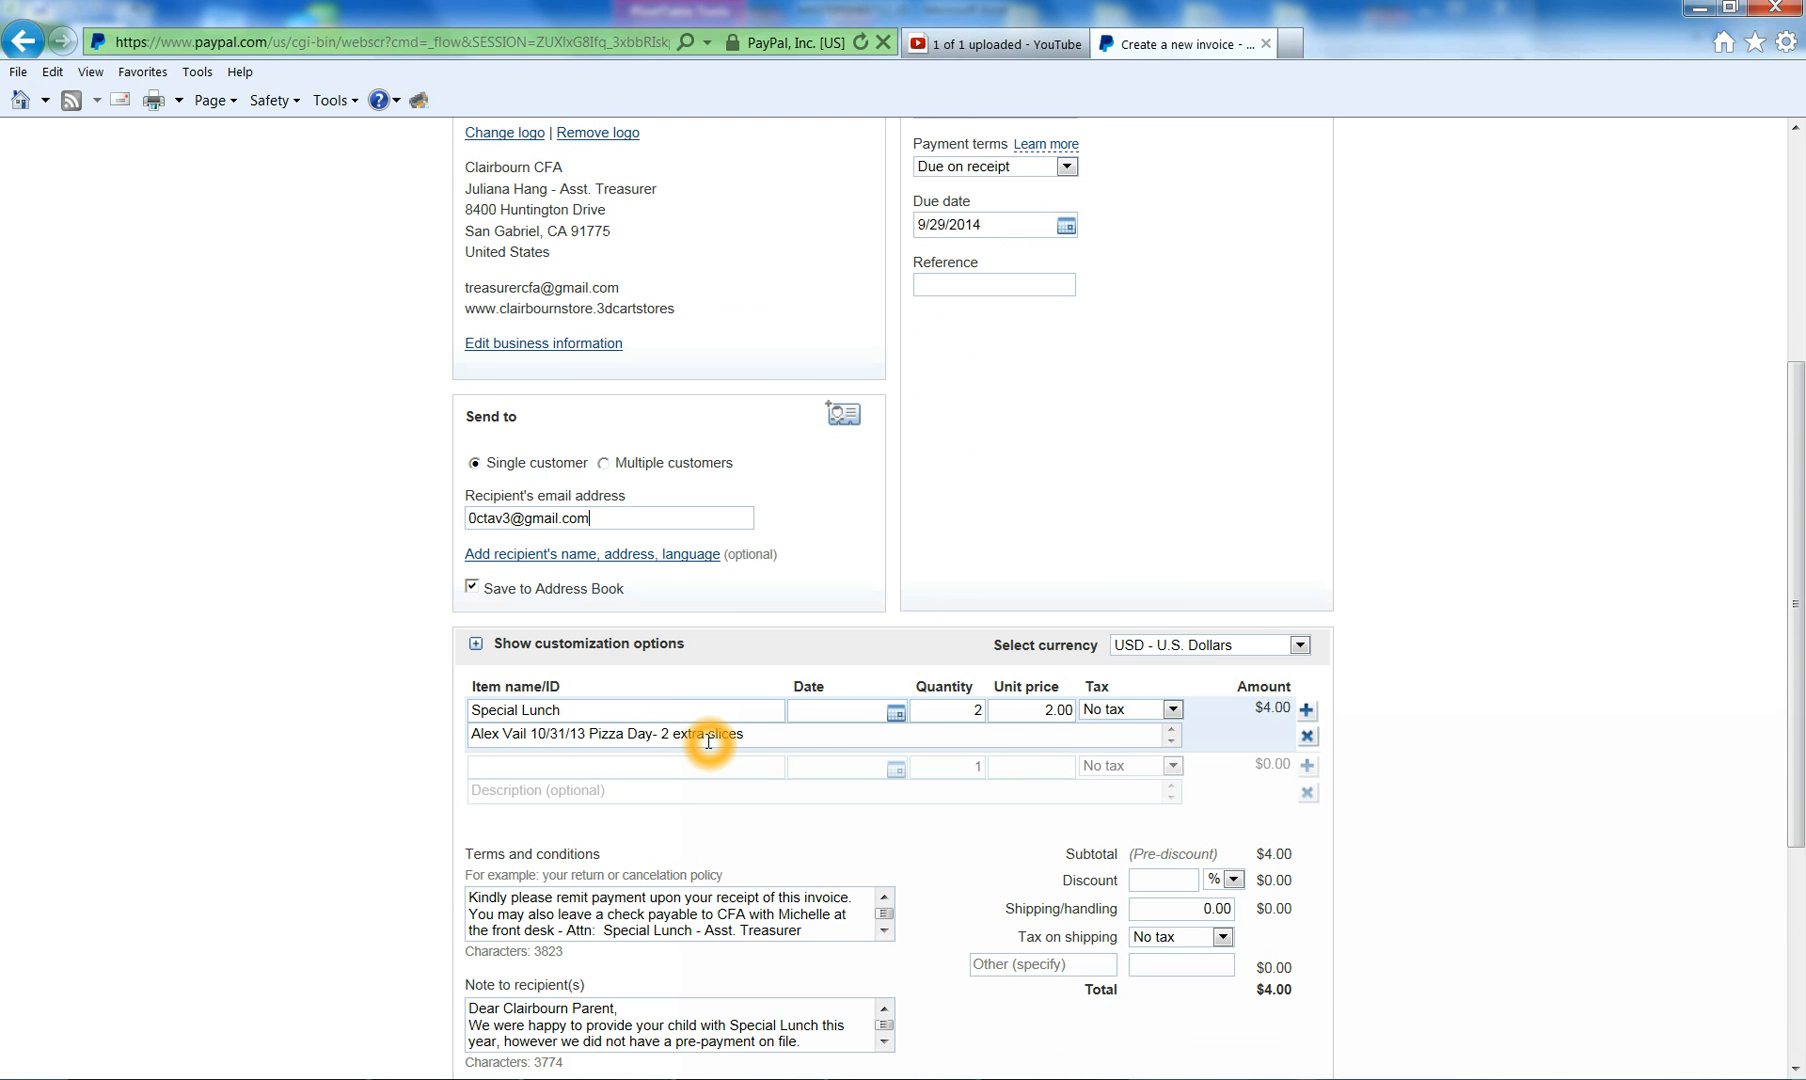
scroll(708, 740, down, 1)
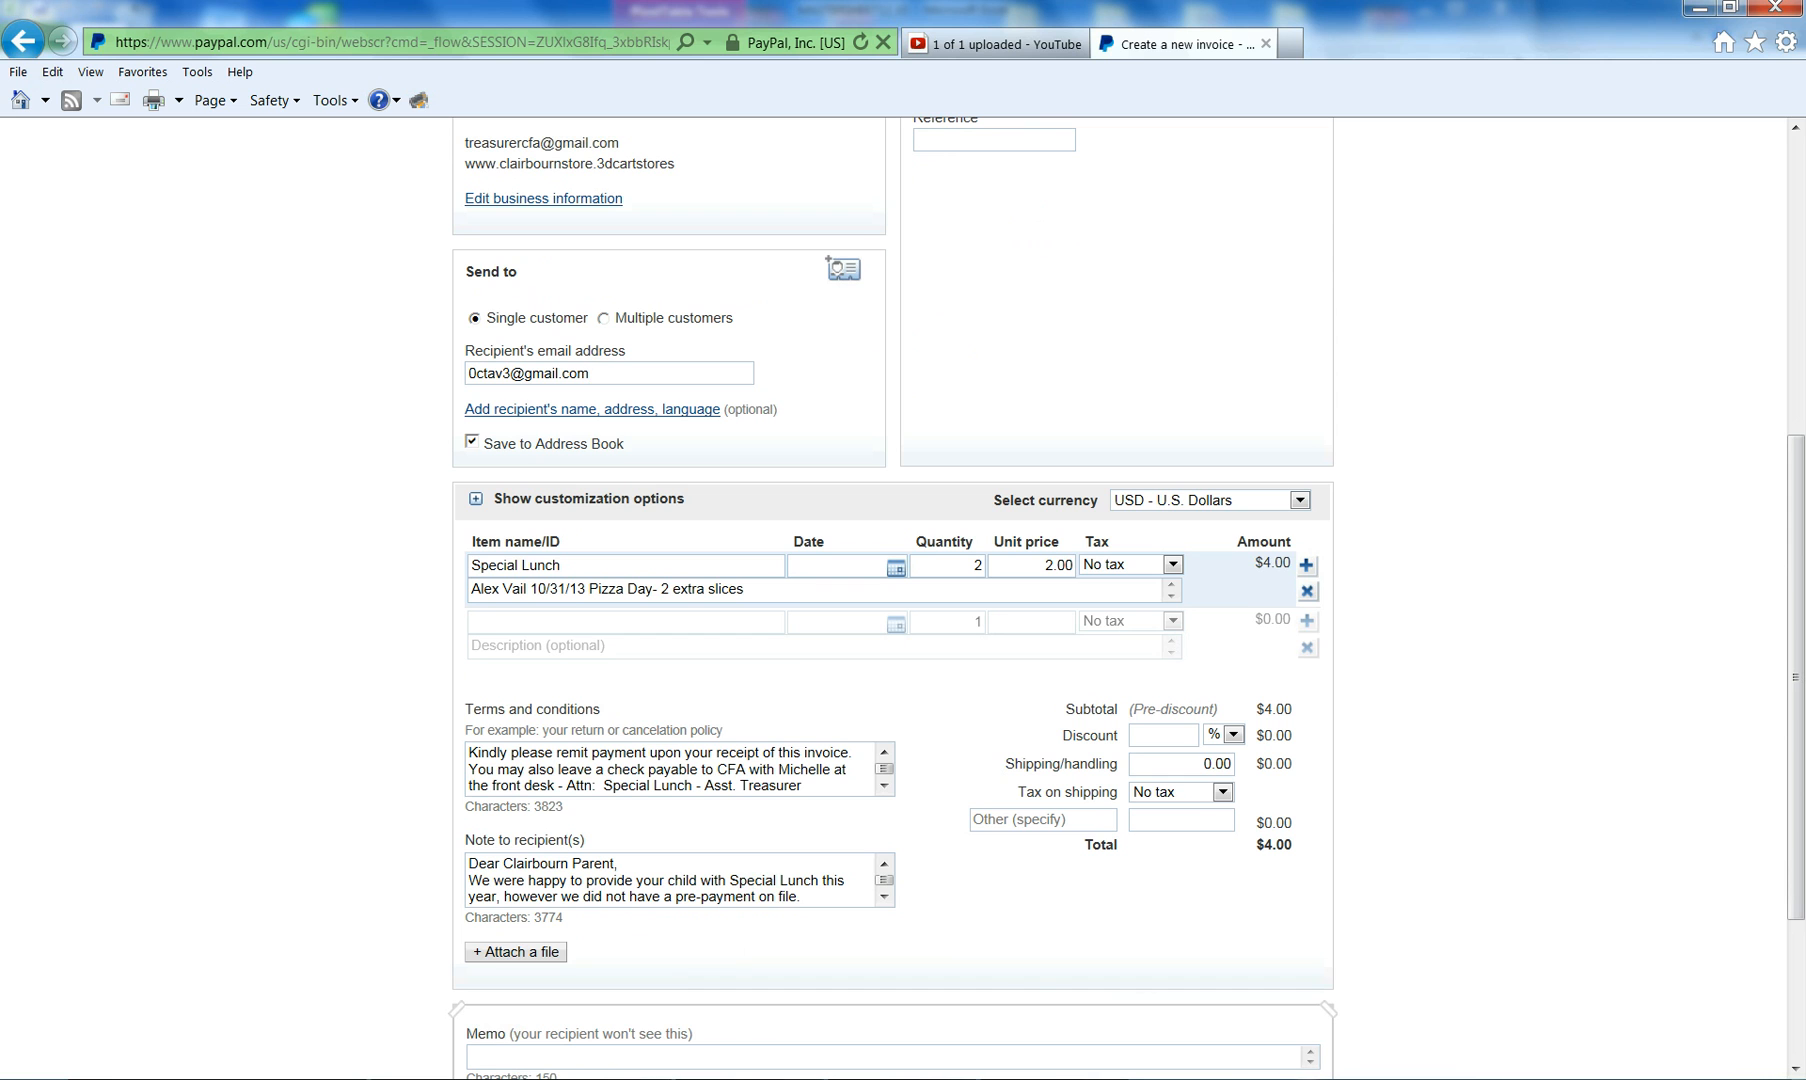
- Replace the student name in the first item's description with the student's name from the IOU log
click(518, 590)
click(527, 589)
drag(527, 589, 472, 590)
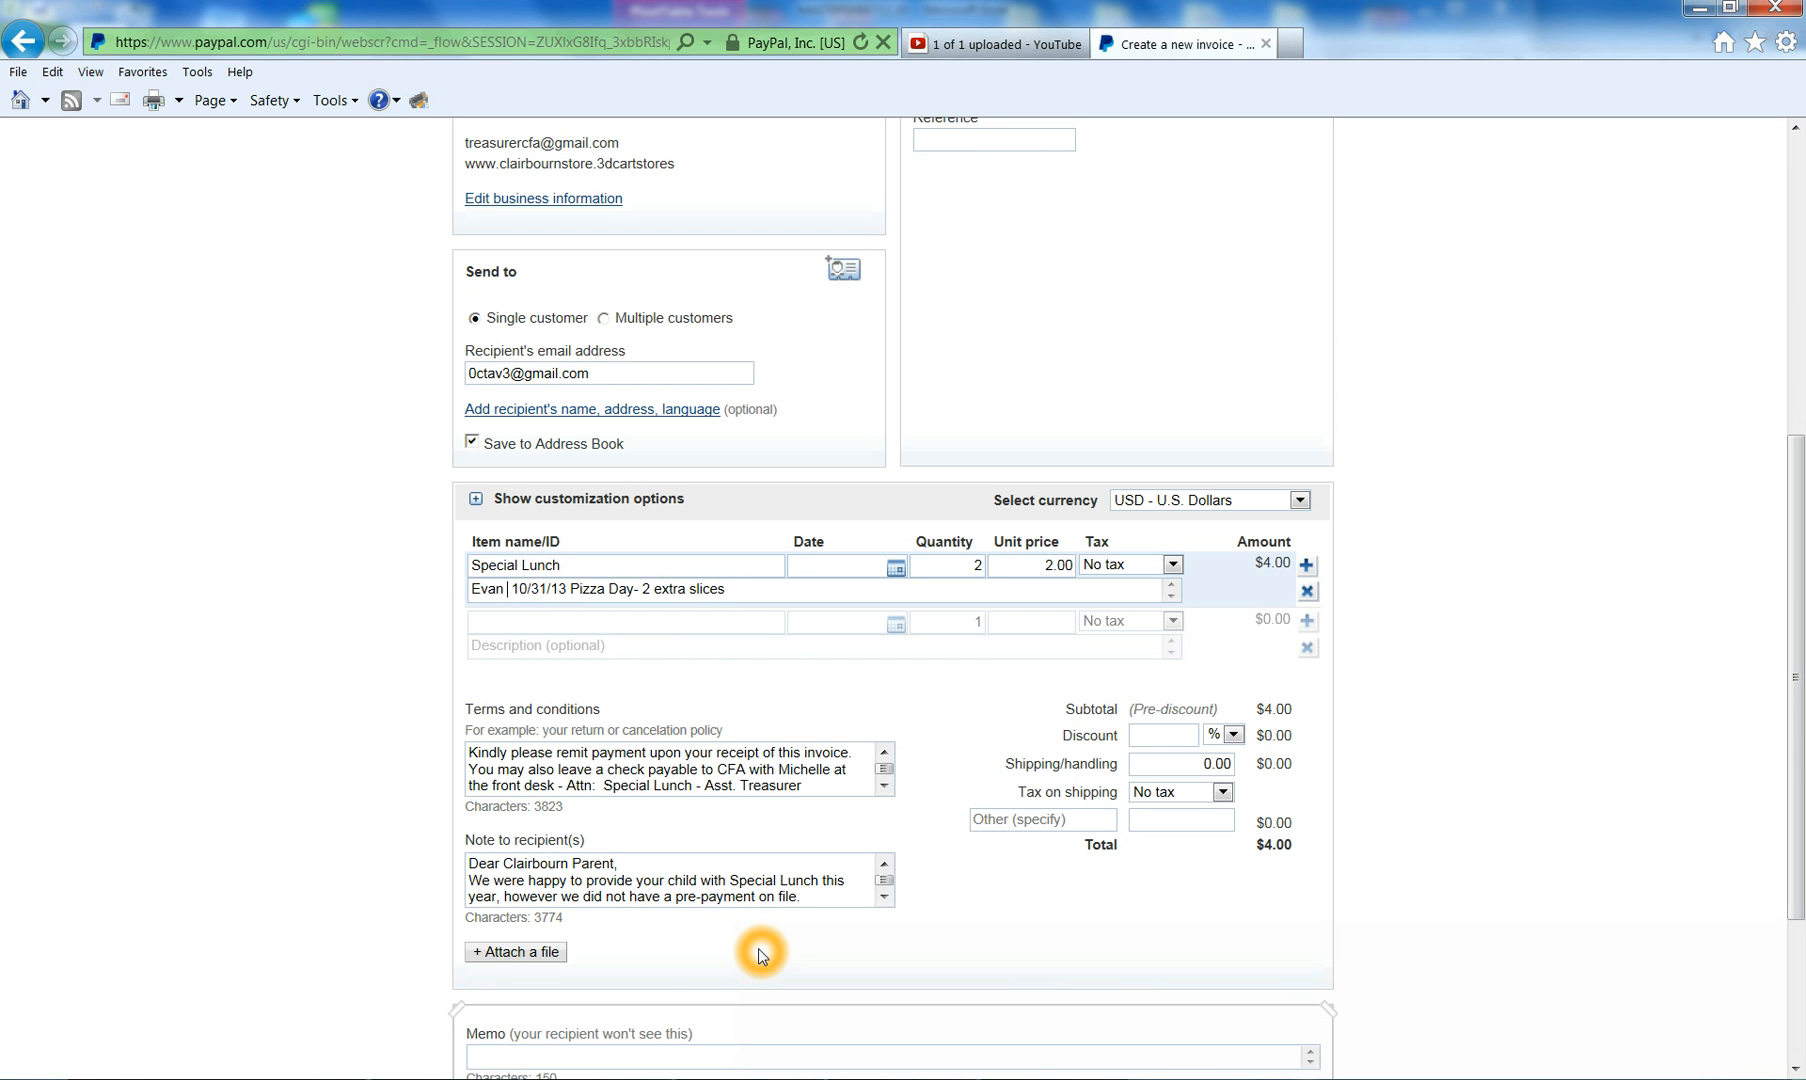
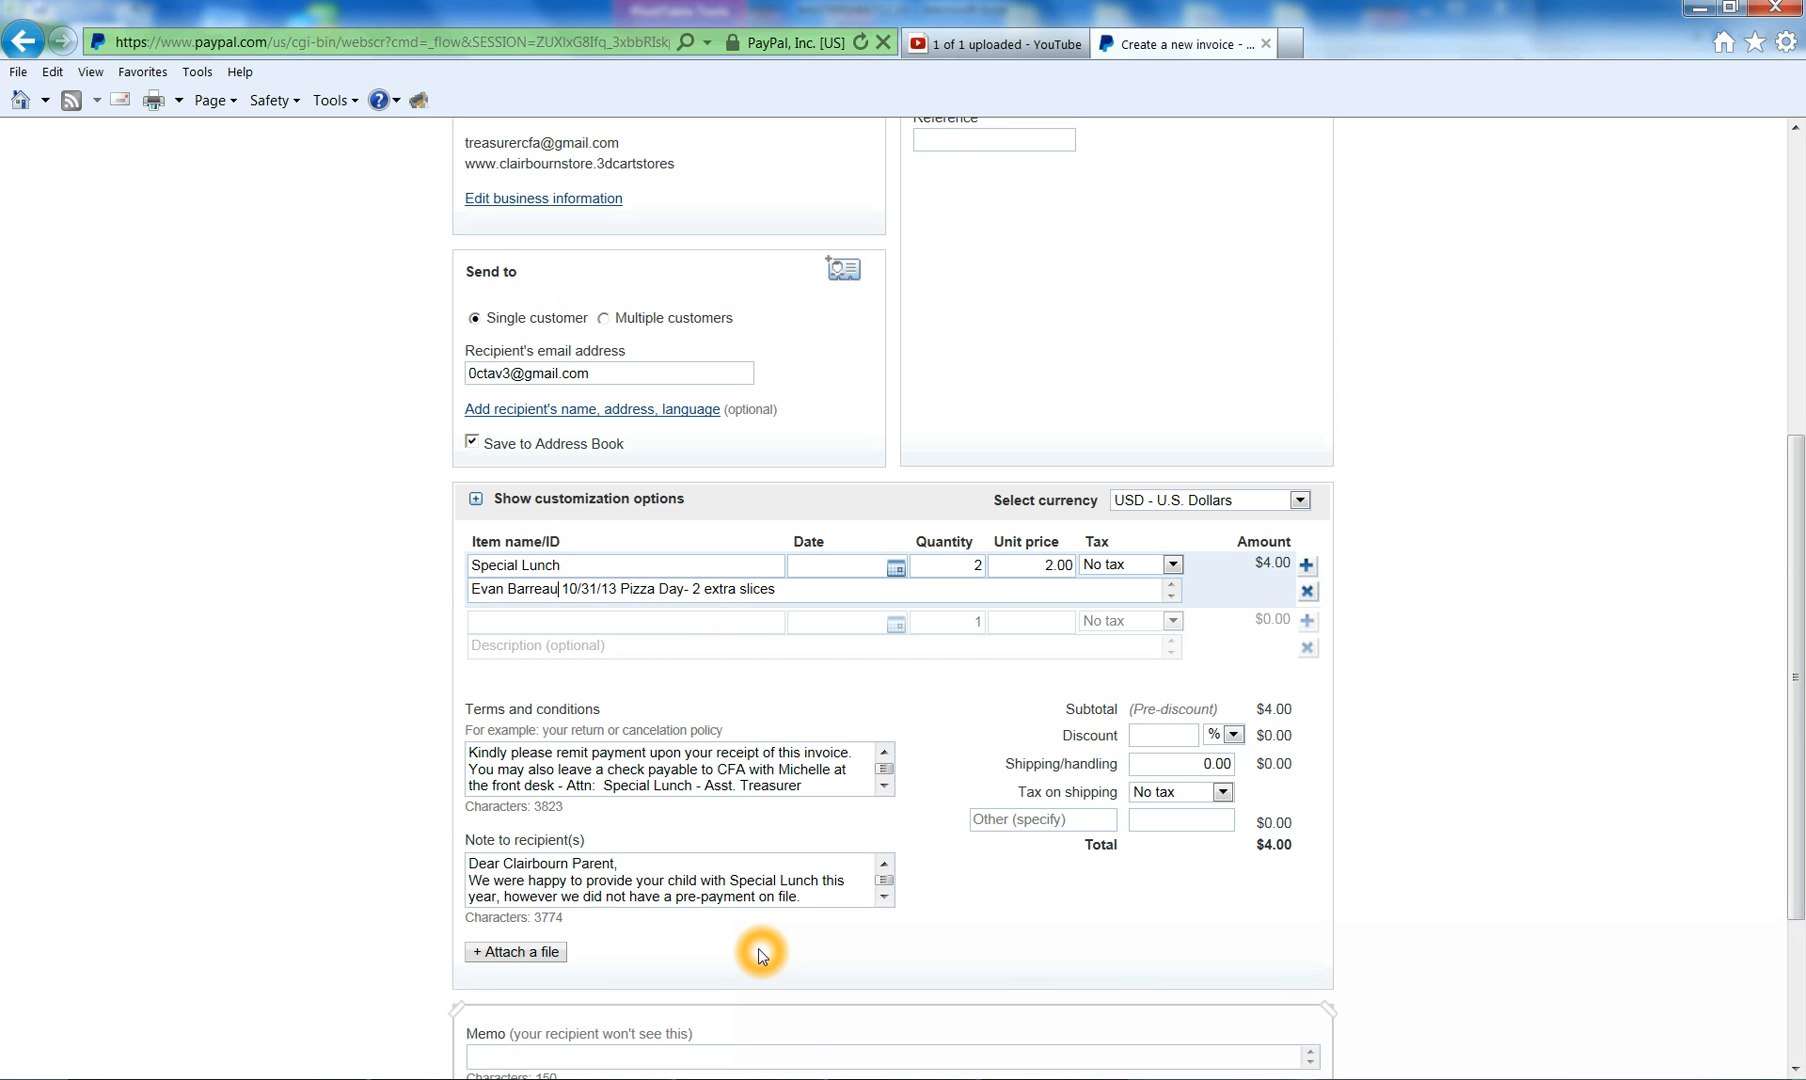
click(750, 1078)
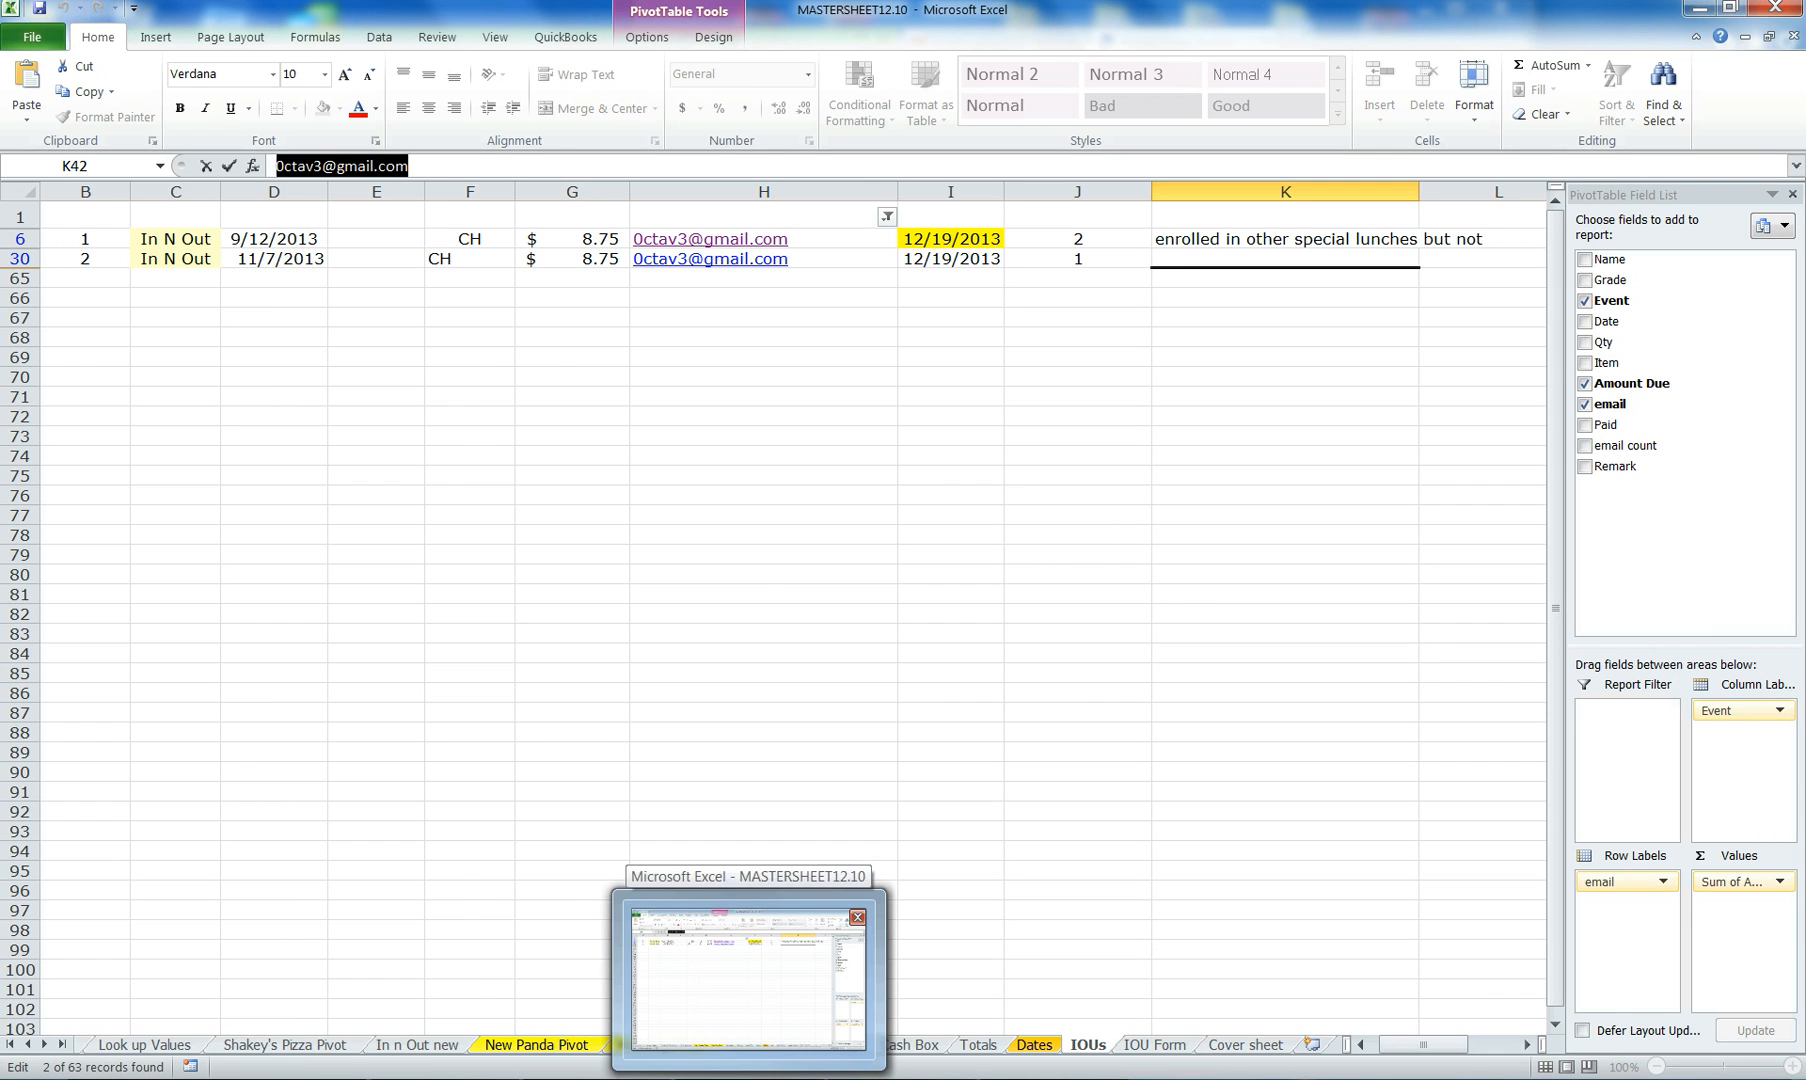
click(750, 1078)
- Change the first description's date to 9/12 and its lunch to In N Out Day Cheeseburger
drag(563, 588, 596, 588)
text(9/12/13 Pizza Day- 2 extra slices)
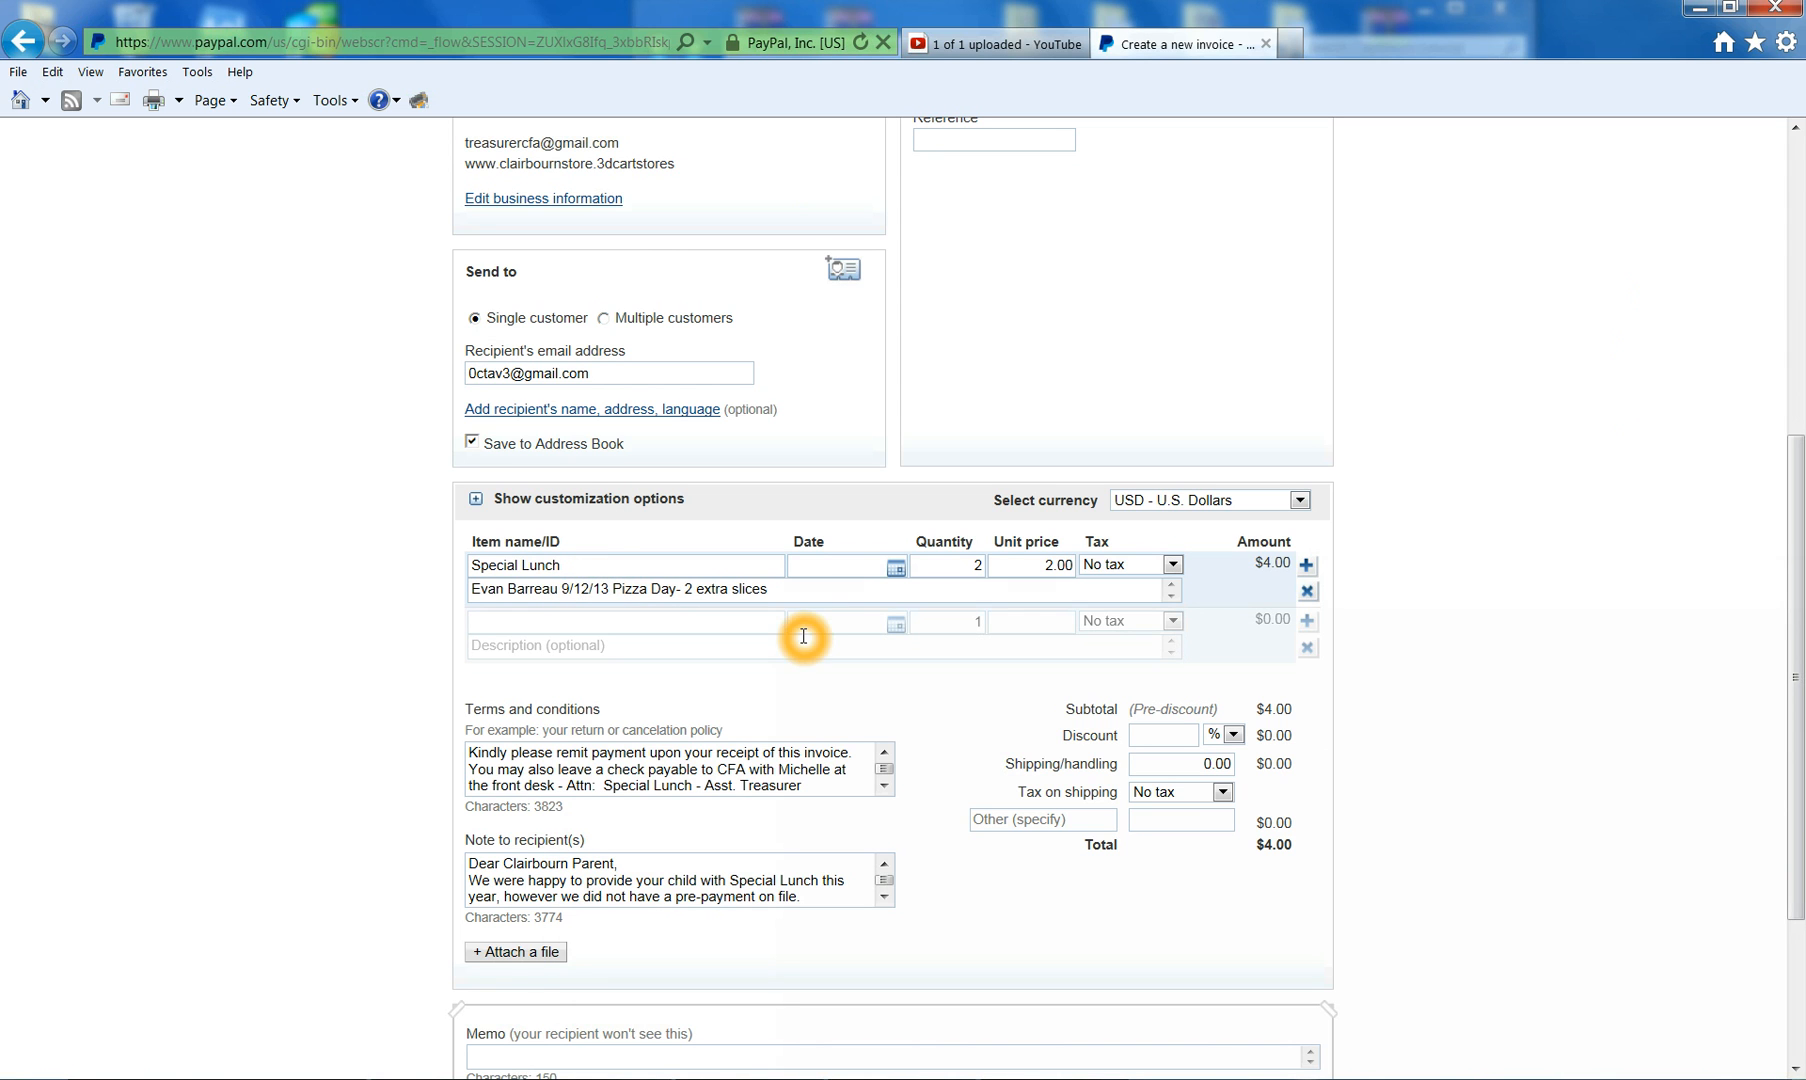
click(749, 1079)
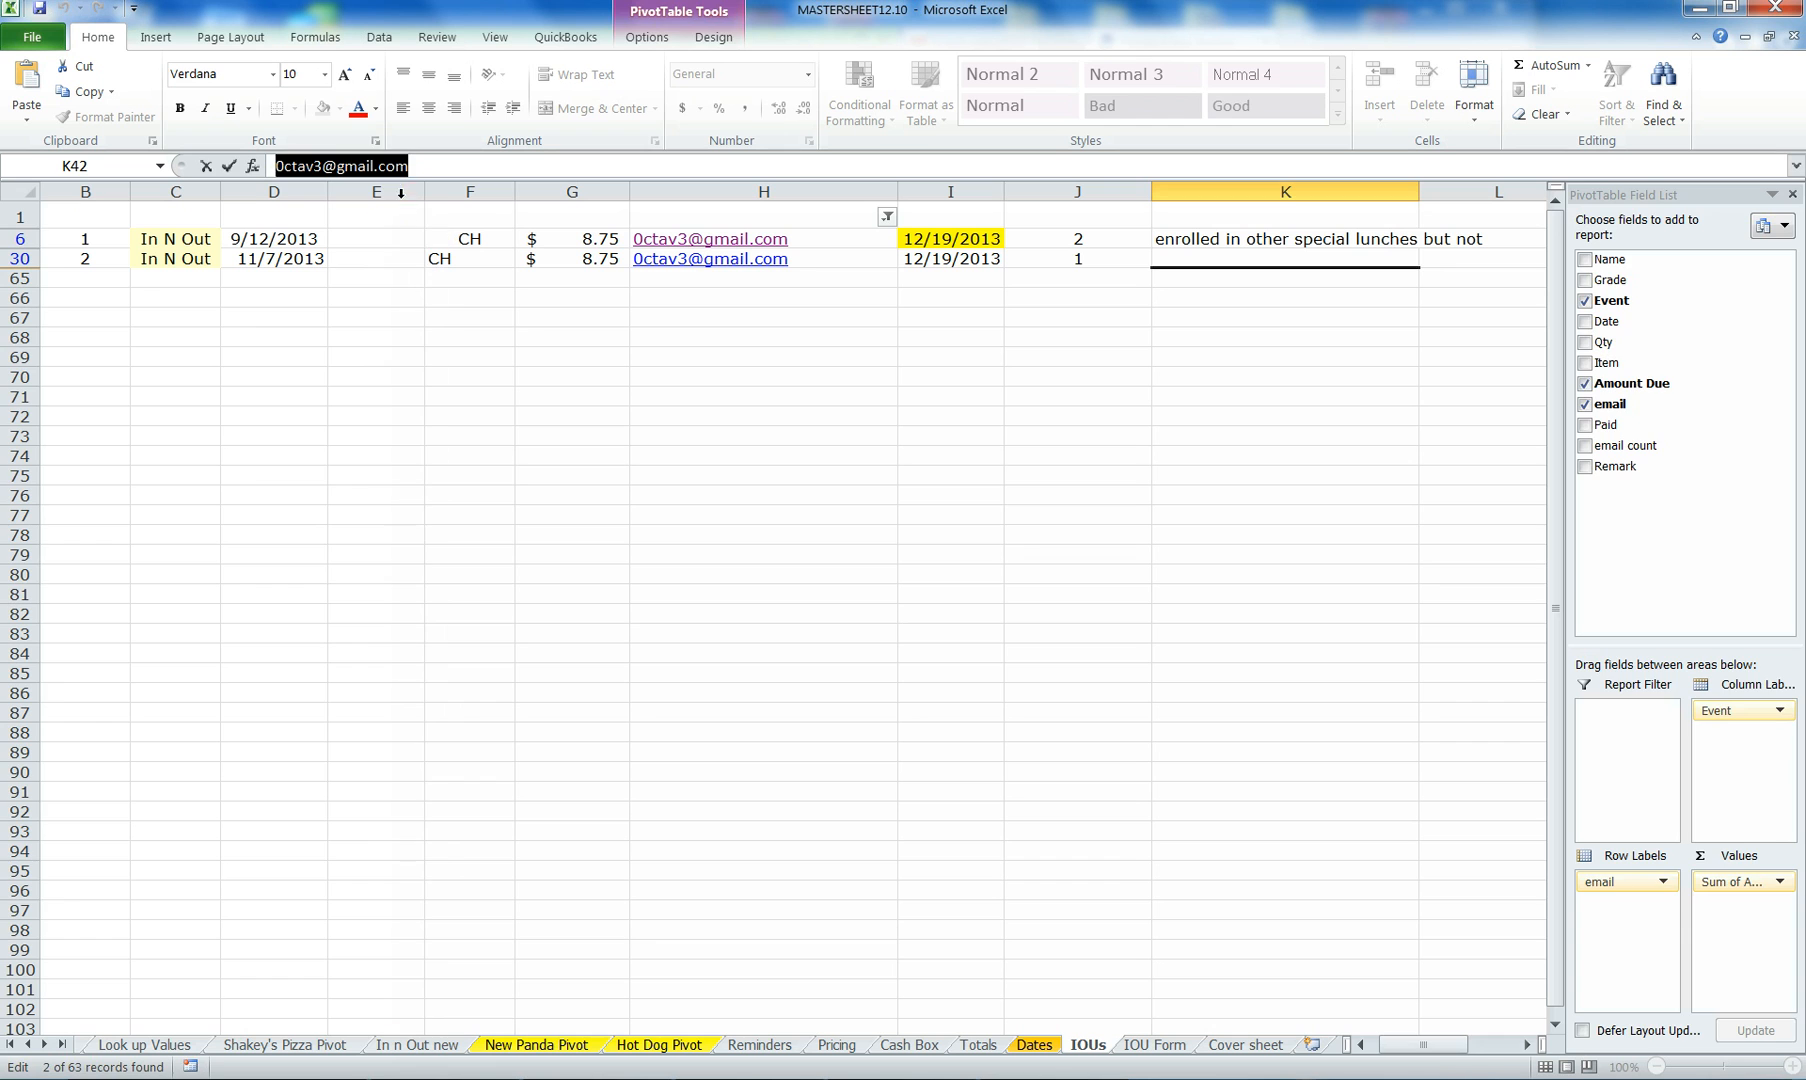
click(412, 192)
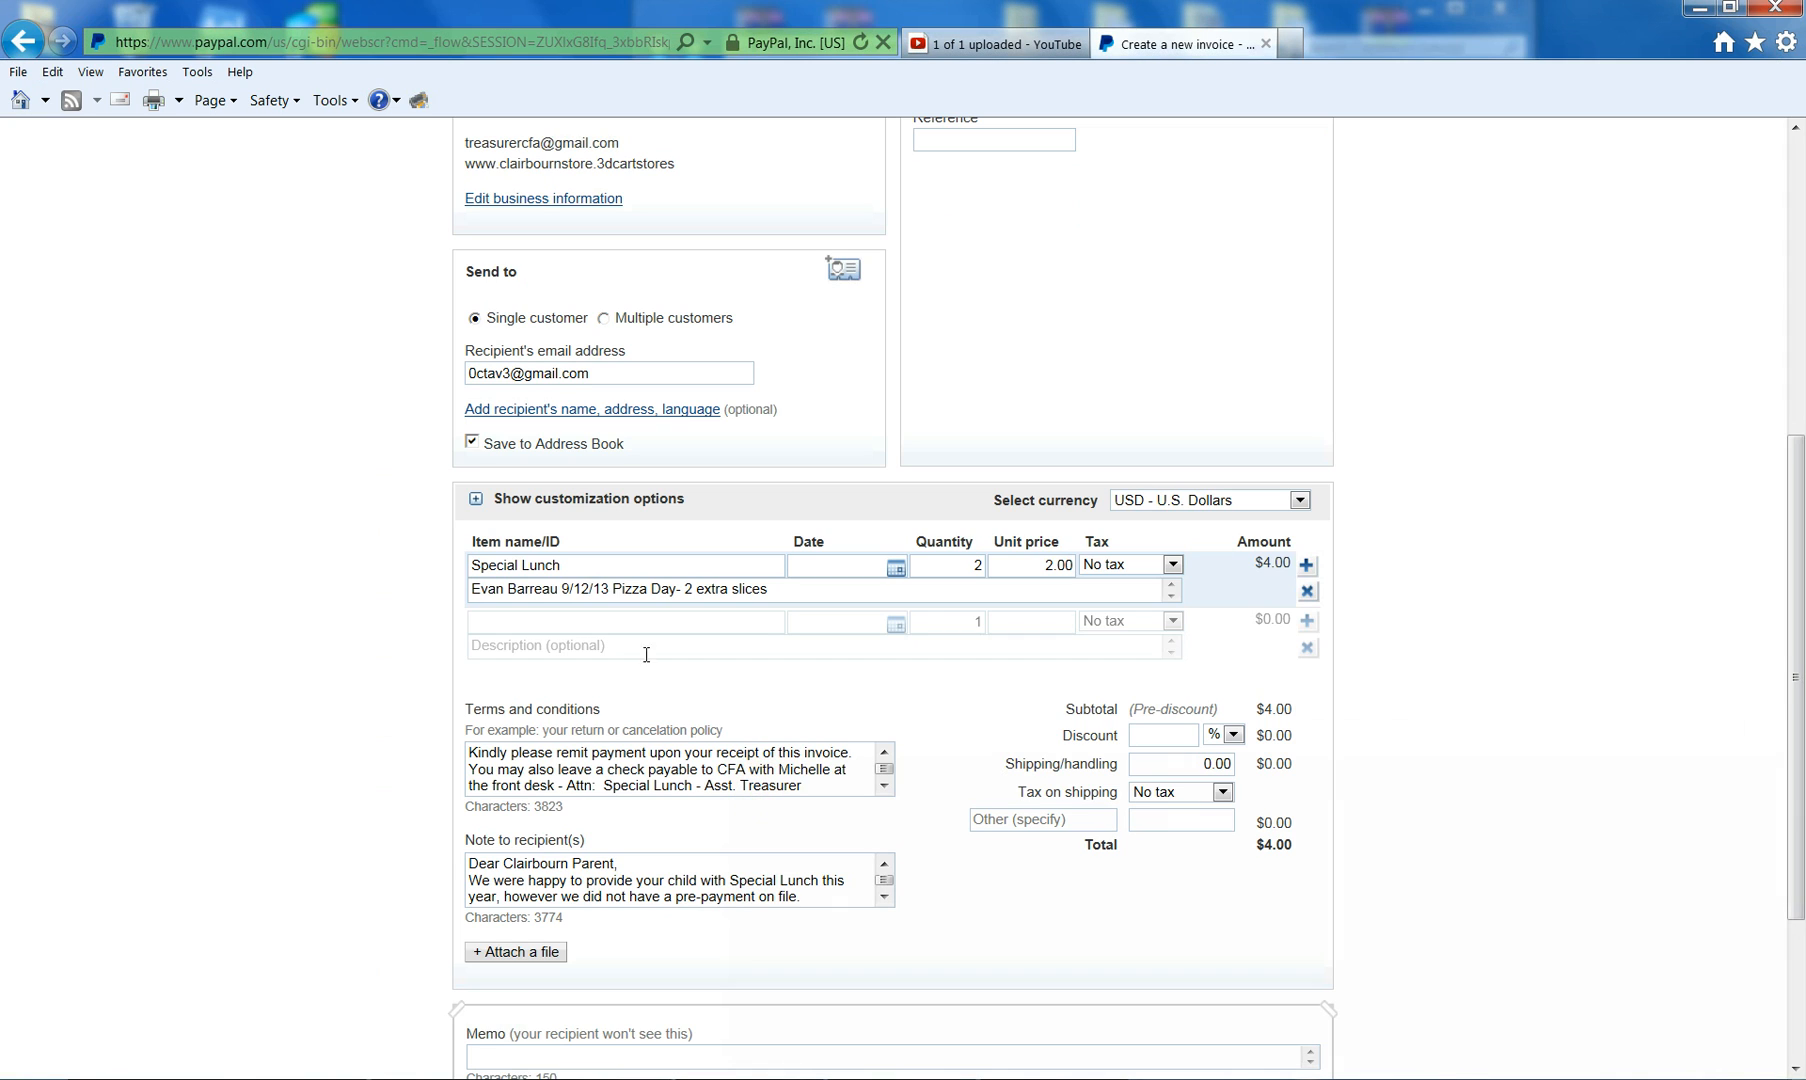
drag(612, 590, 668, 592)
text(In N )
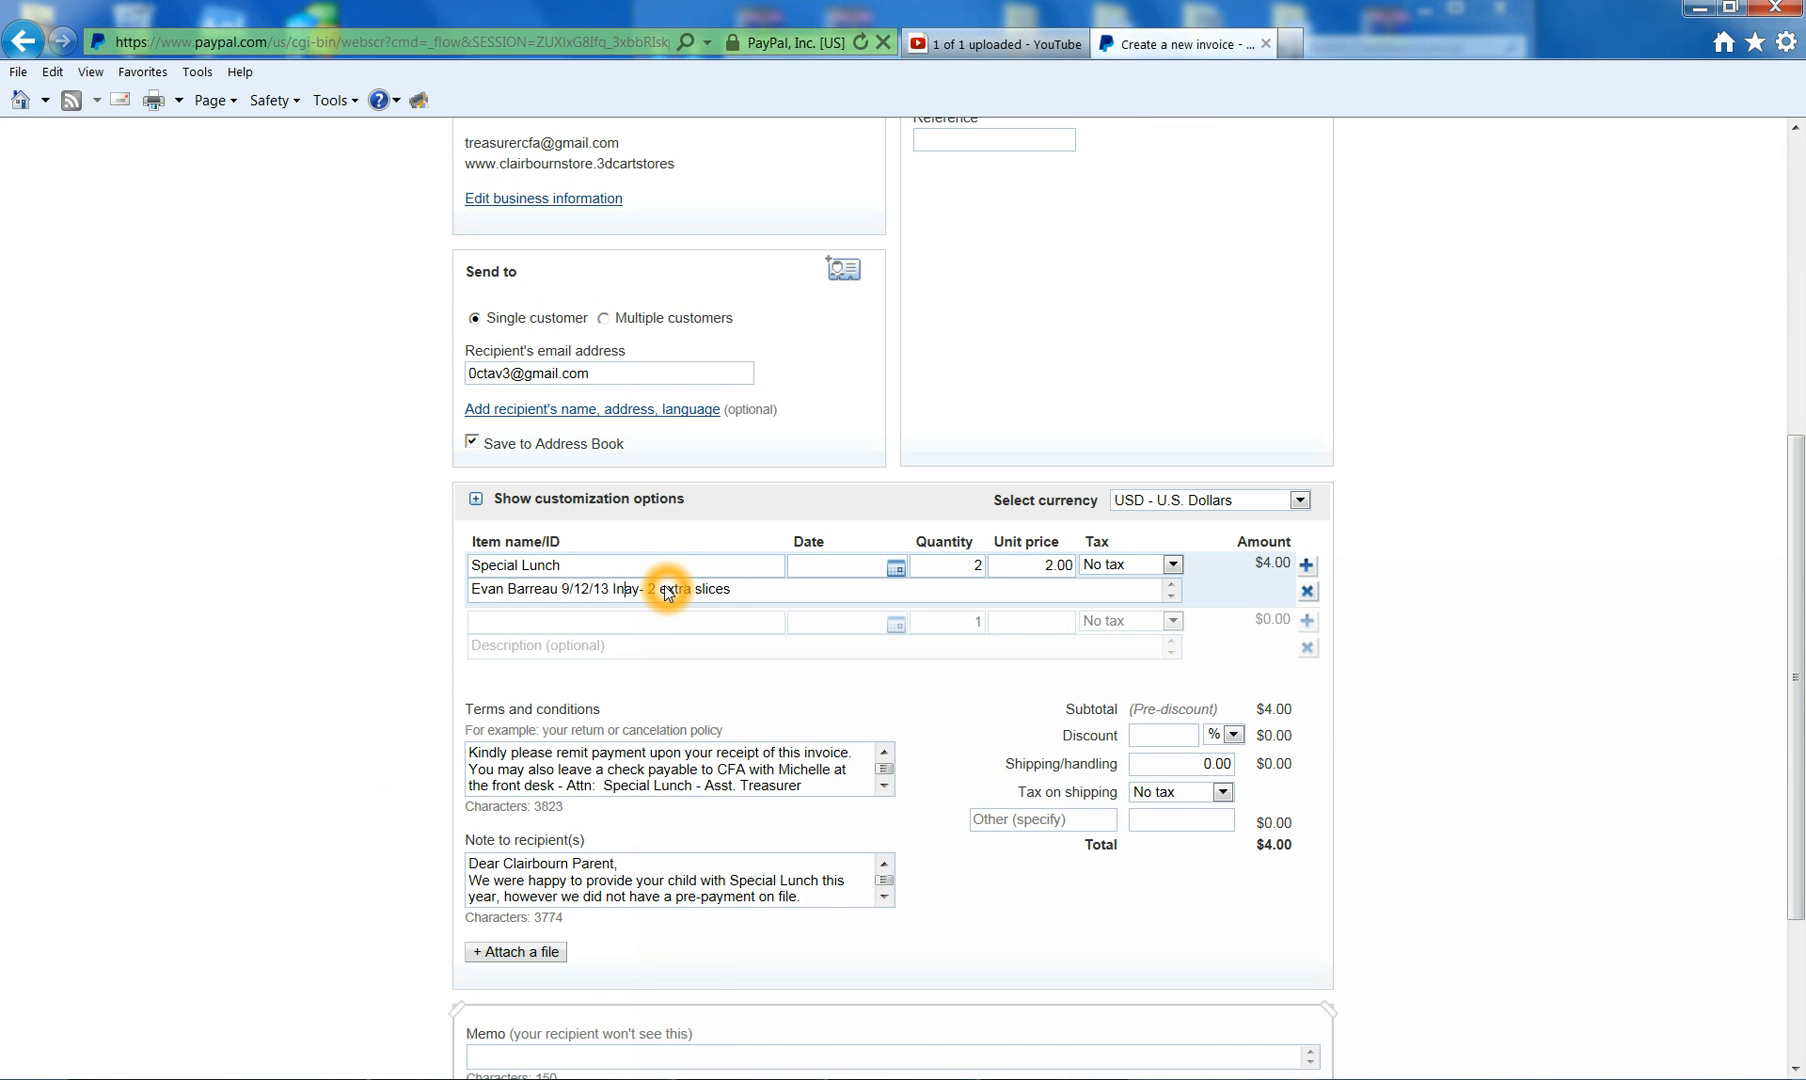
text(Out D)
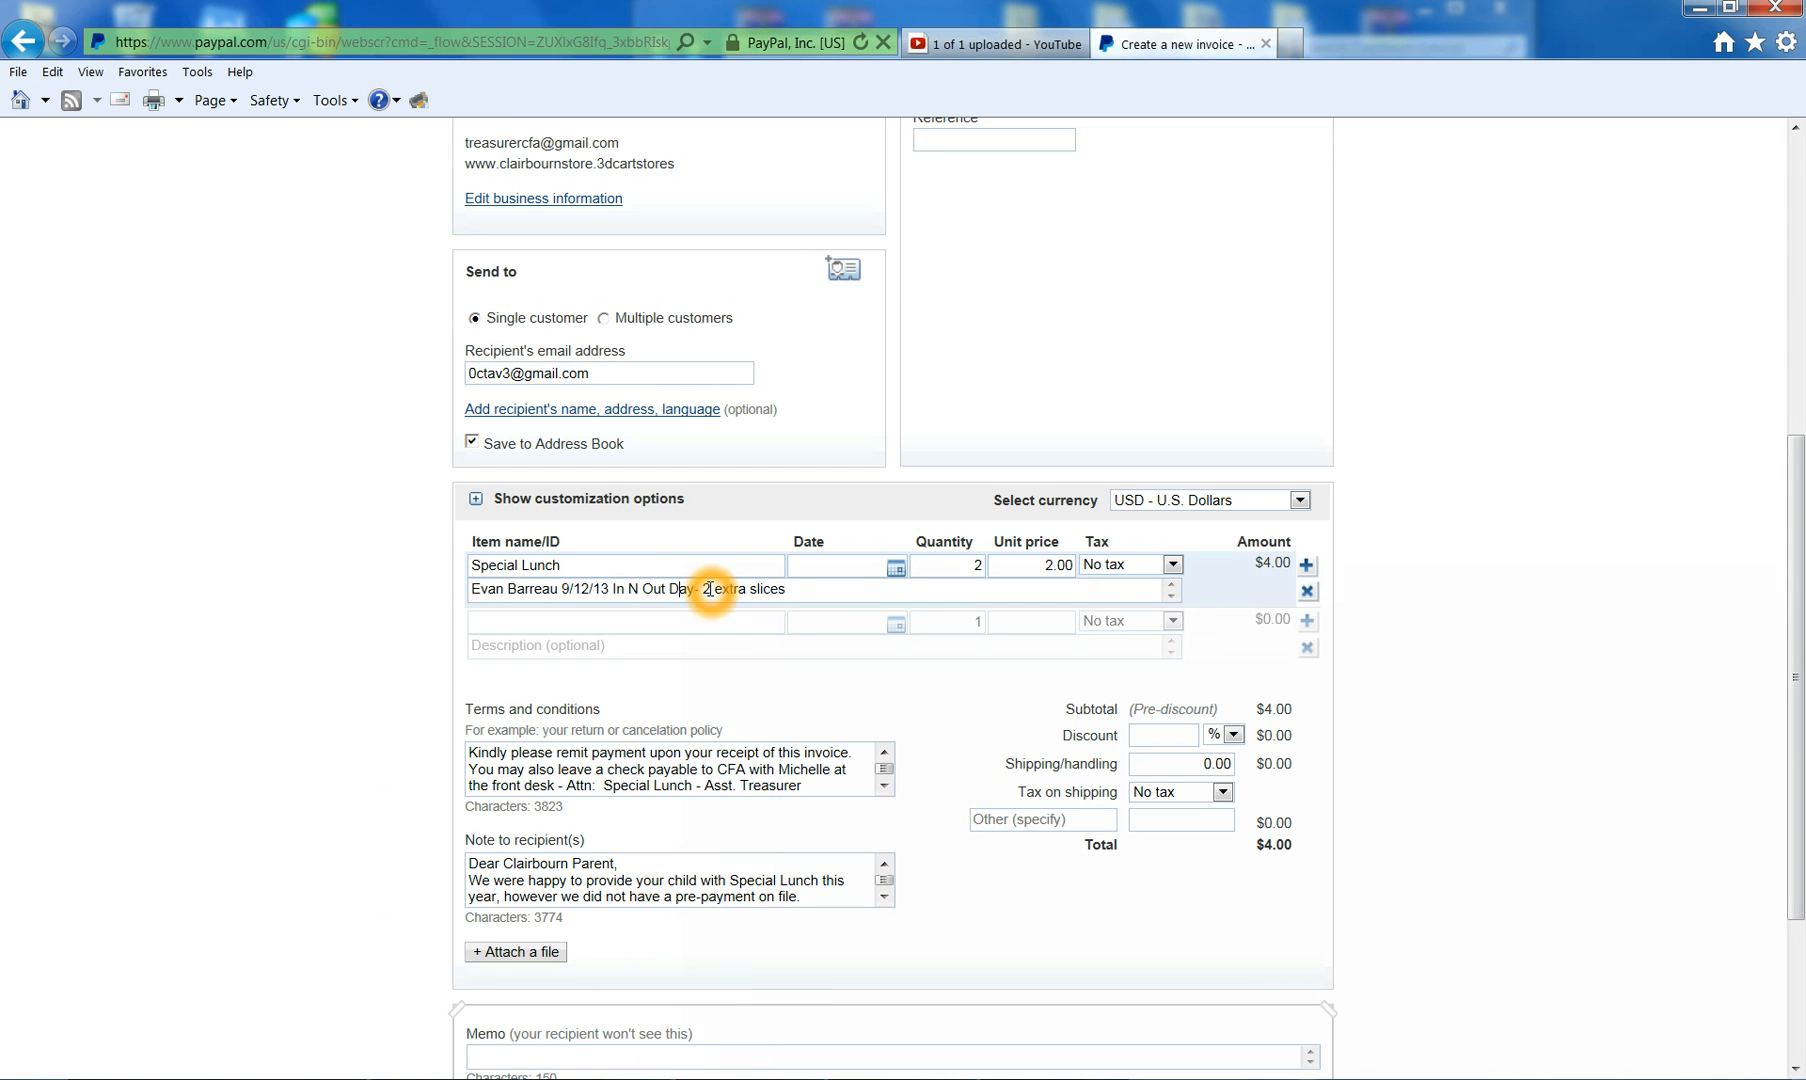
drag(703, 590, 809, 589)
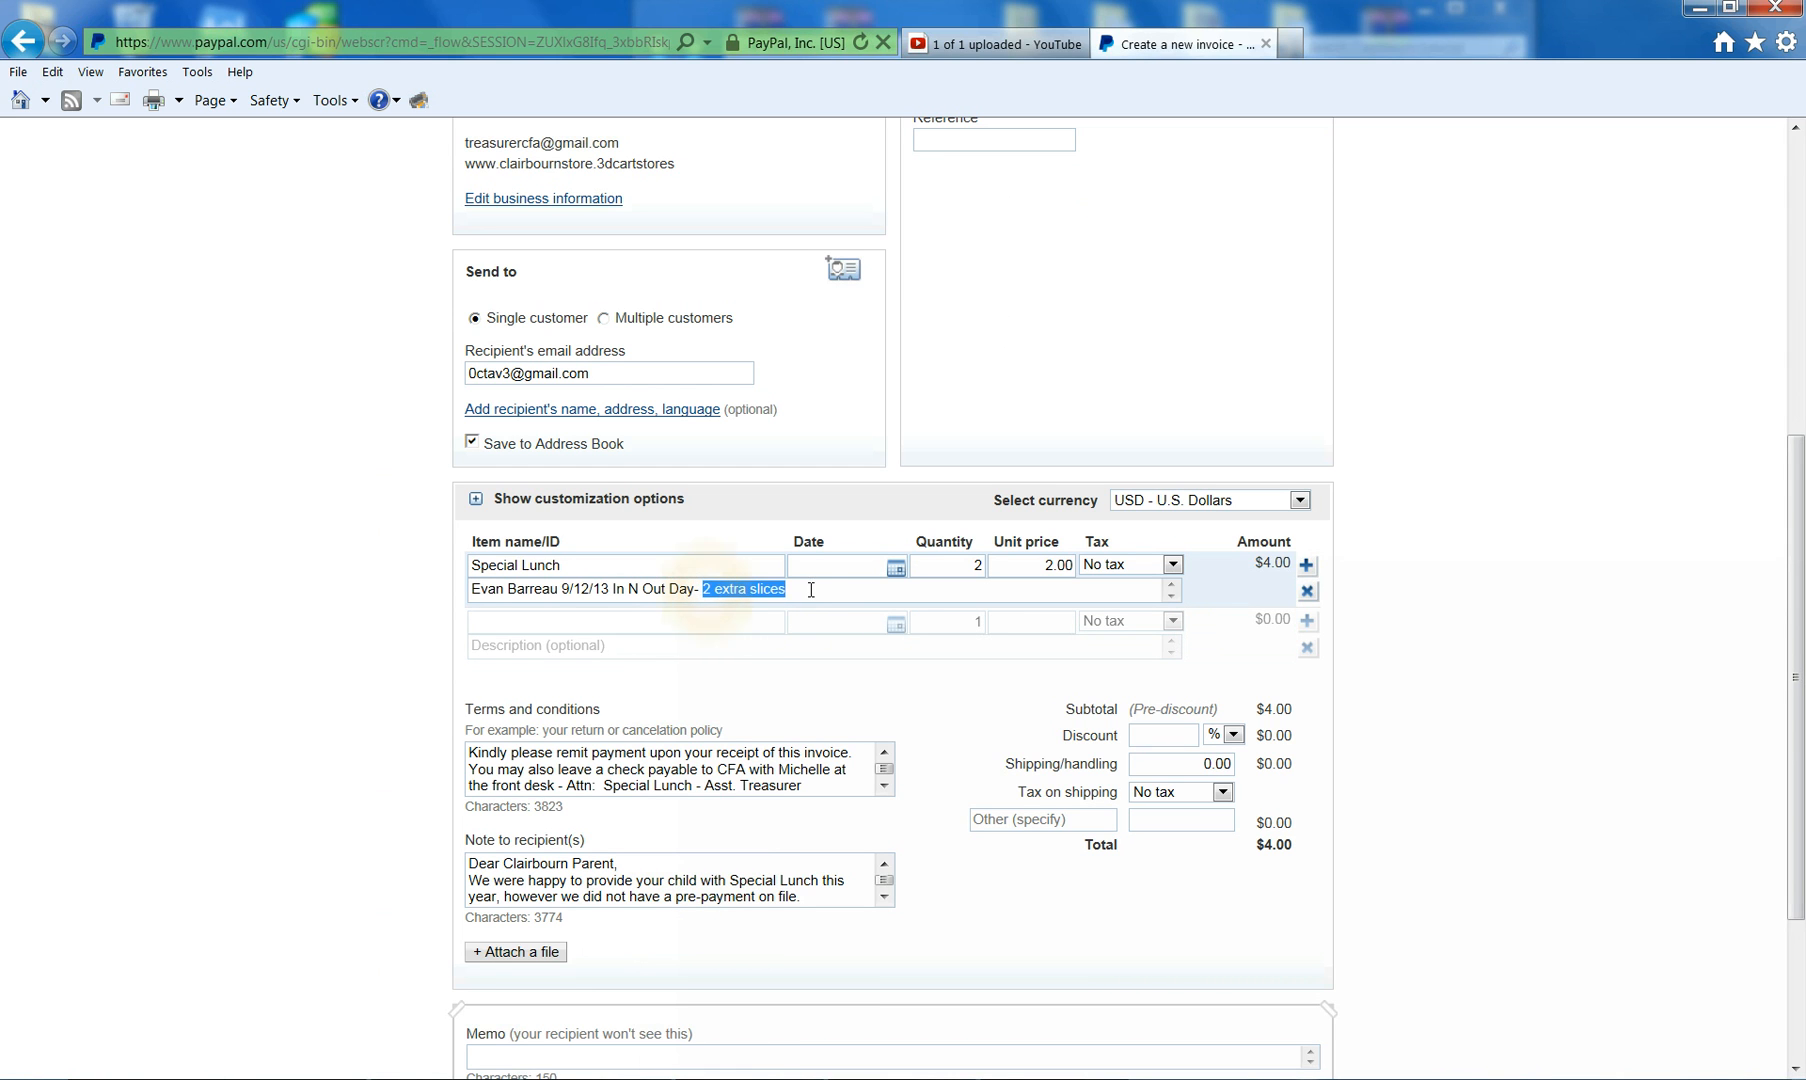
text(Ch)
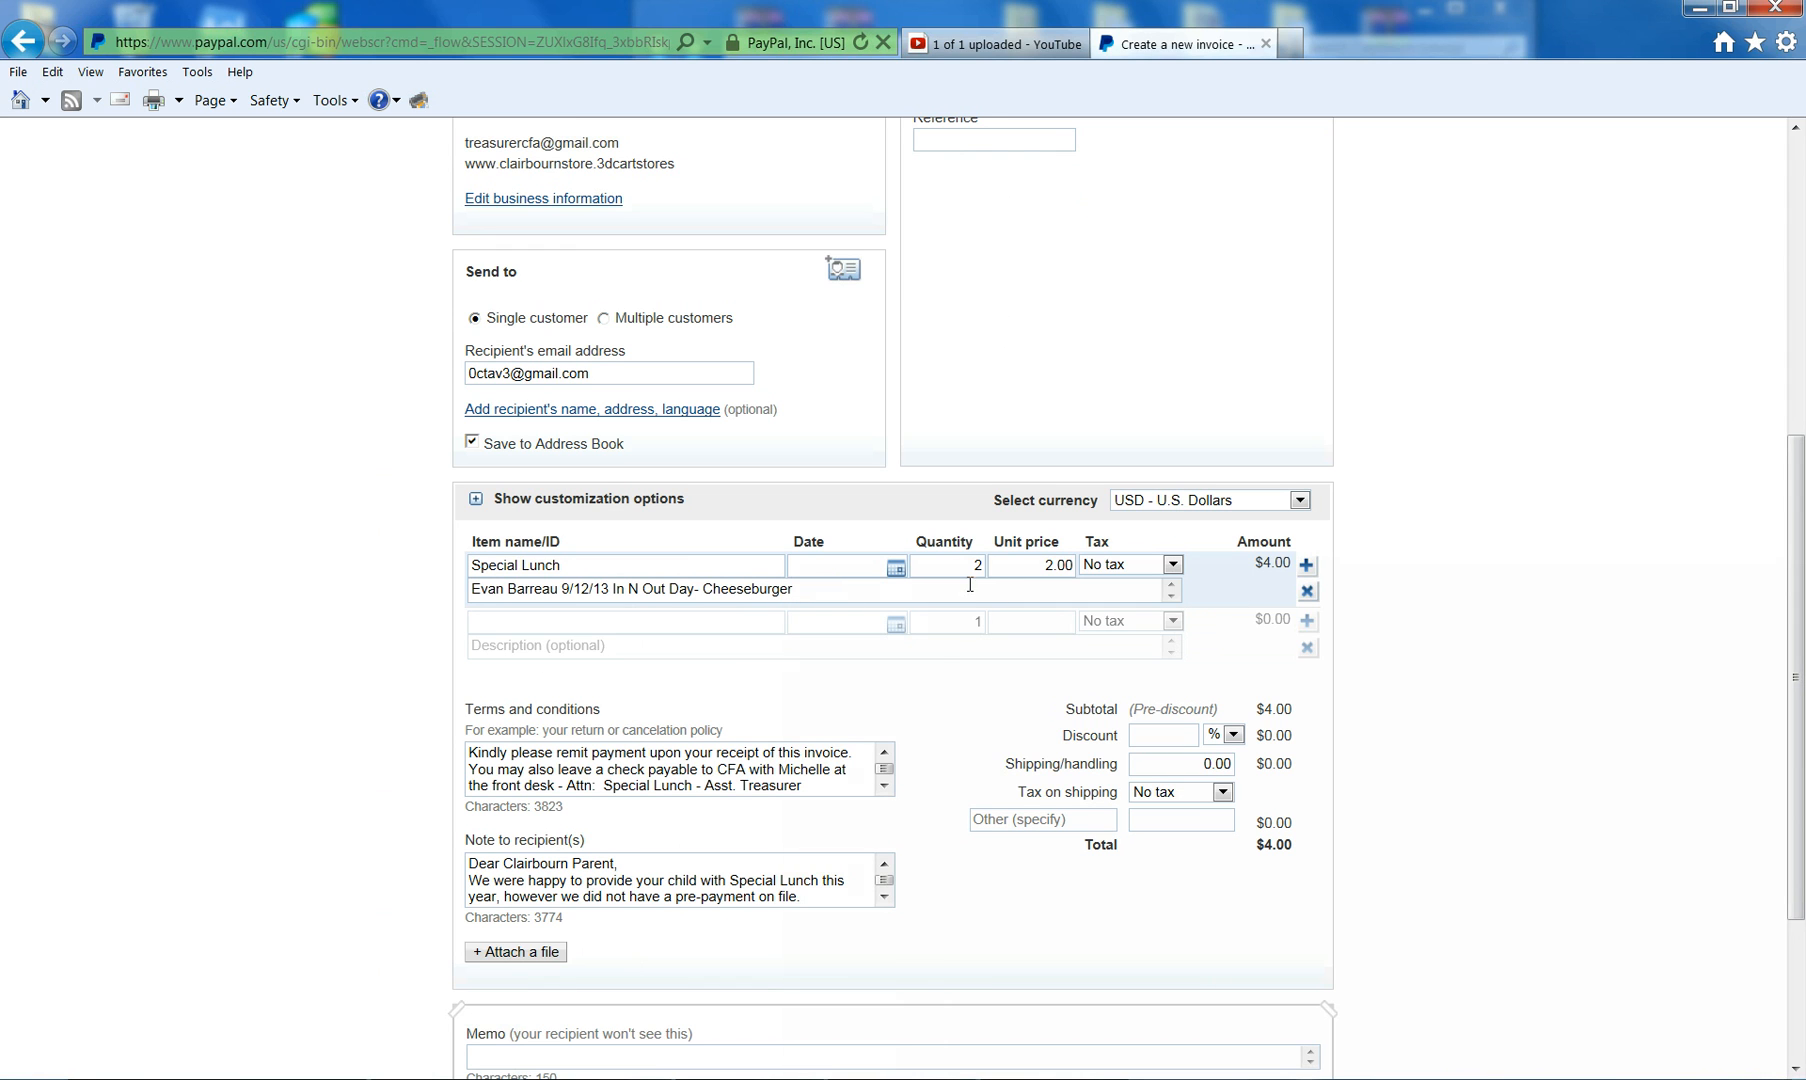
- Set the first line's quantity to 1 and unit price to 8.75, making the total $8.75
drag(975, 566, 986, 567)
text(1)
click(1052, 574)
click(764, 1078)
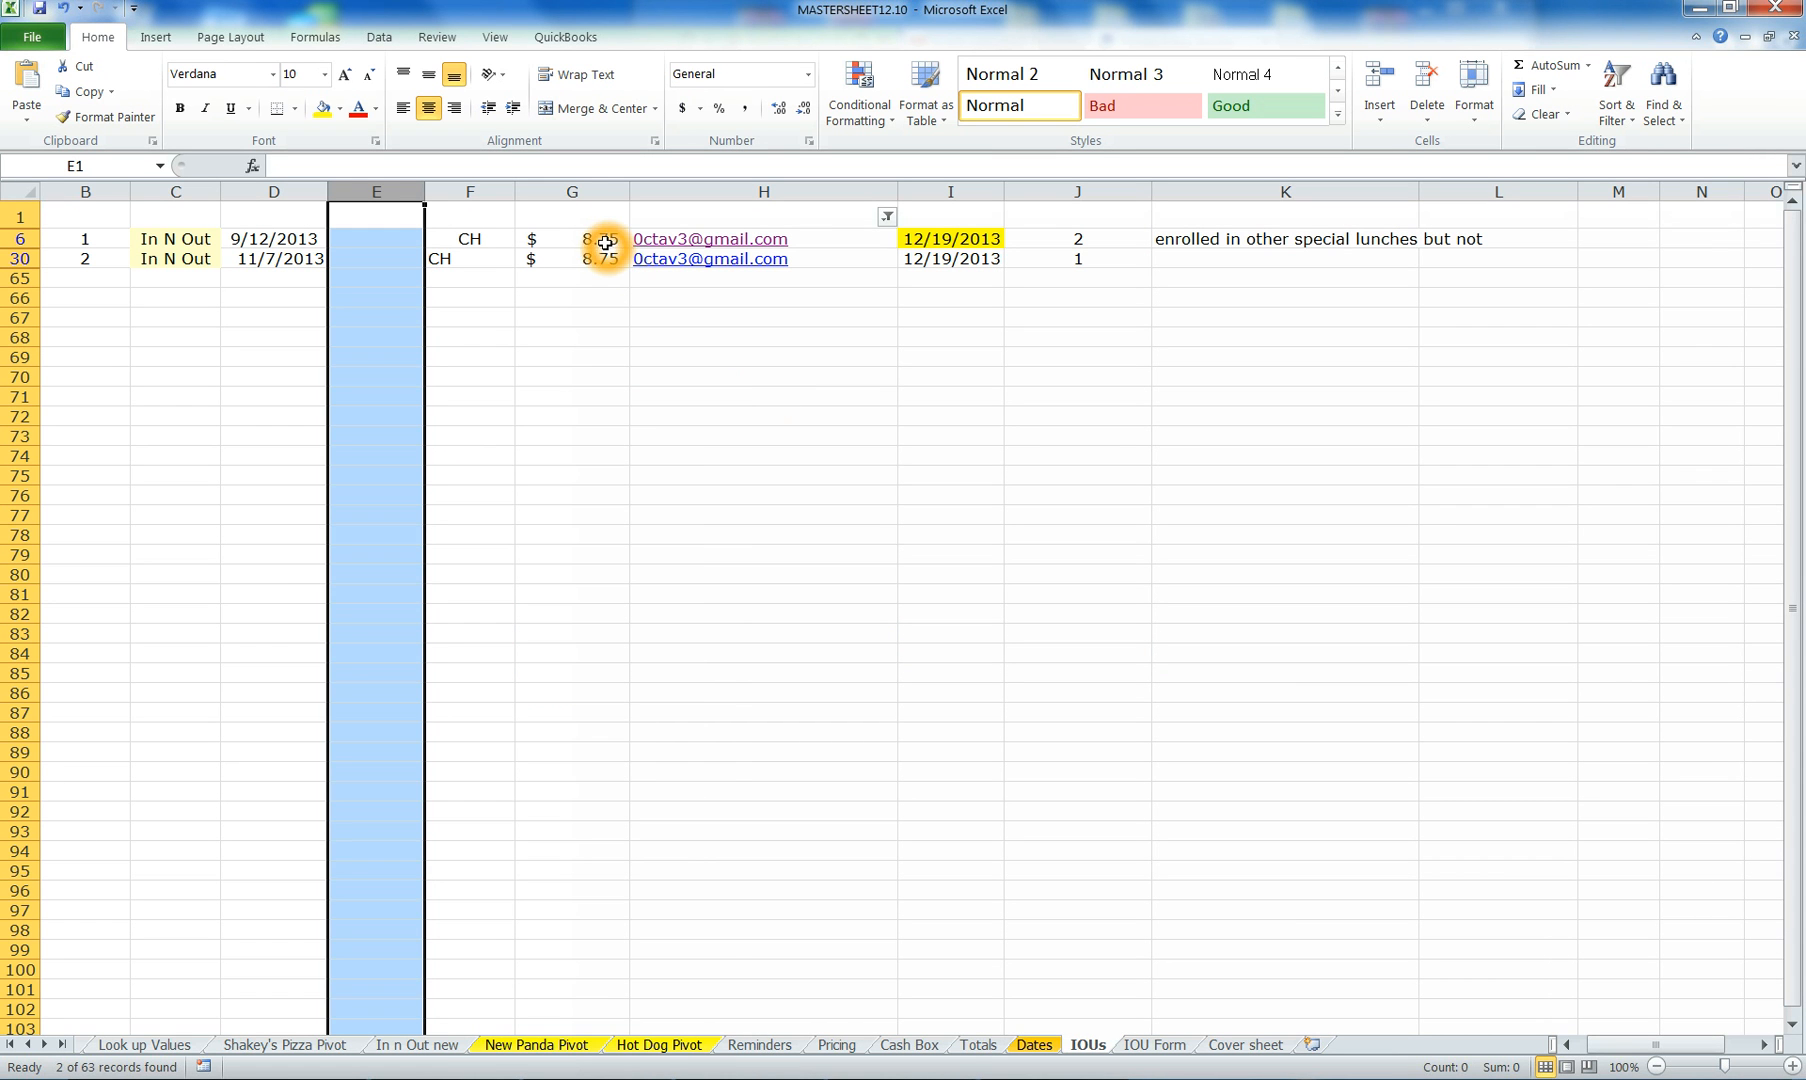
click(752, 1078)
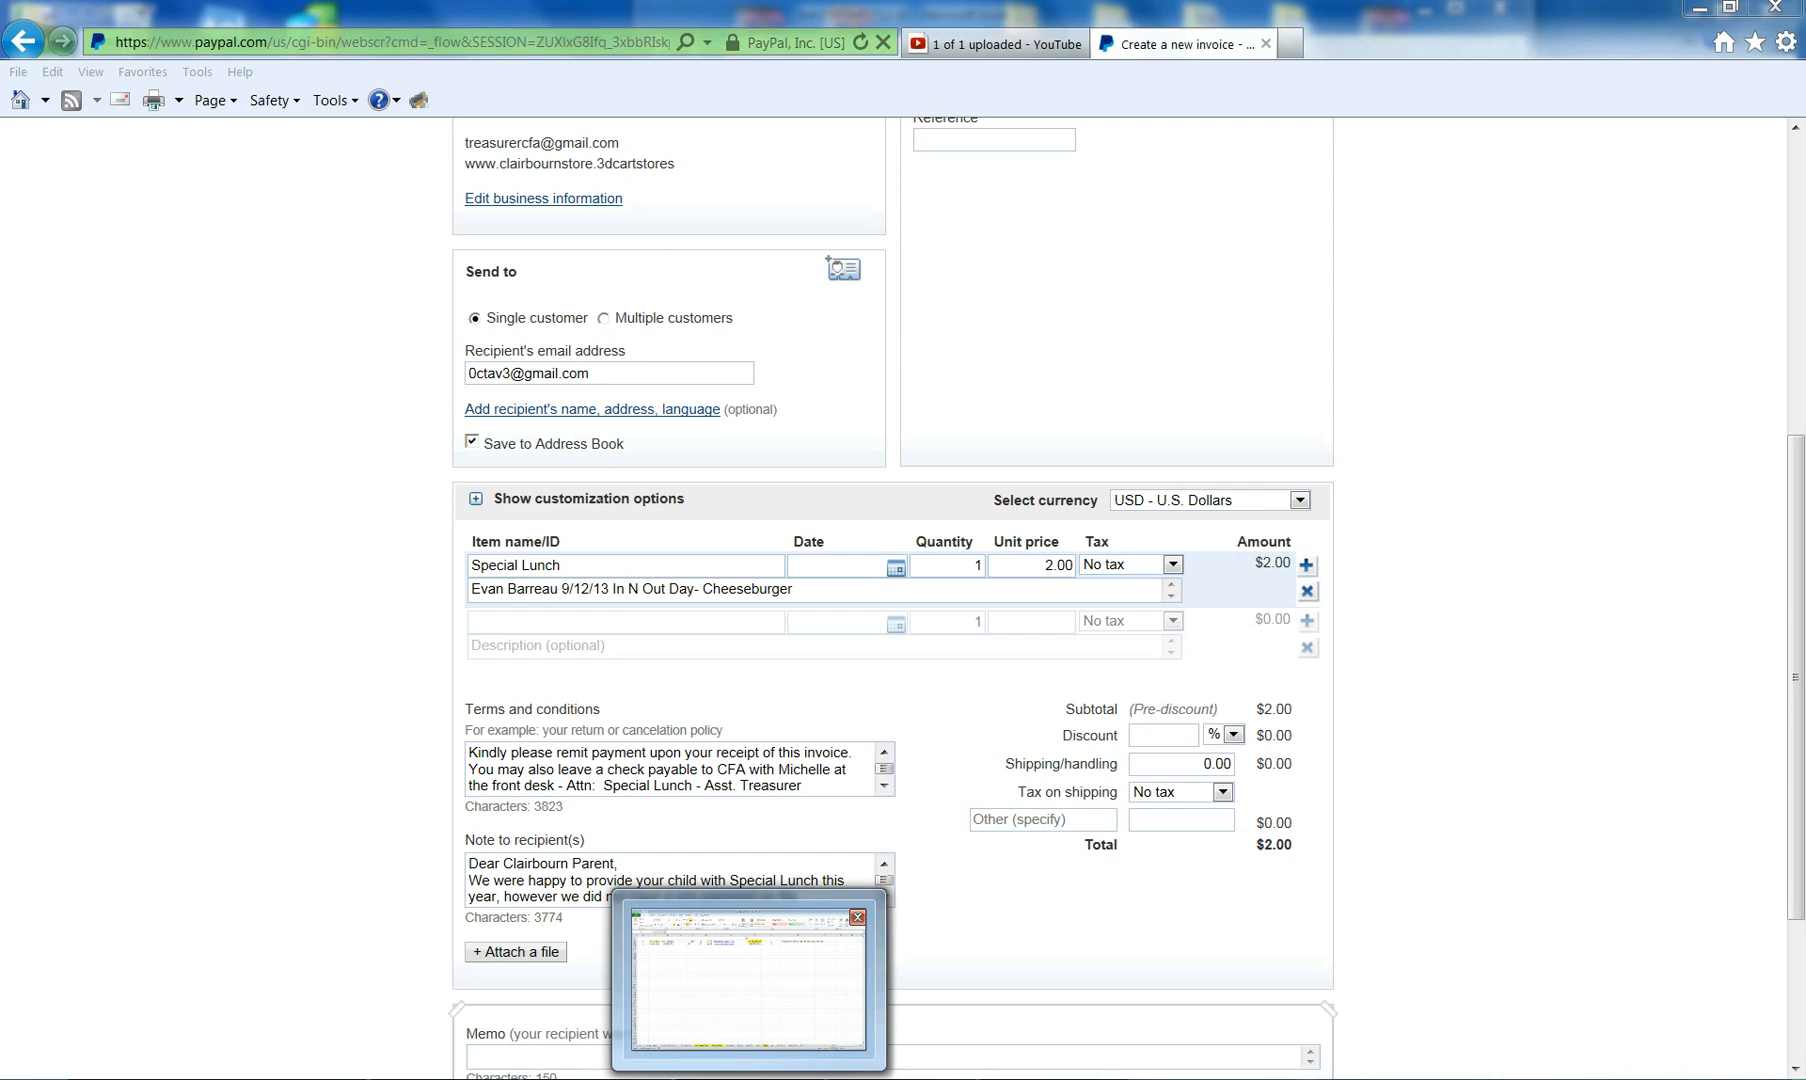
drag(1041, 572, 1080, 570)
text(8.75)
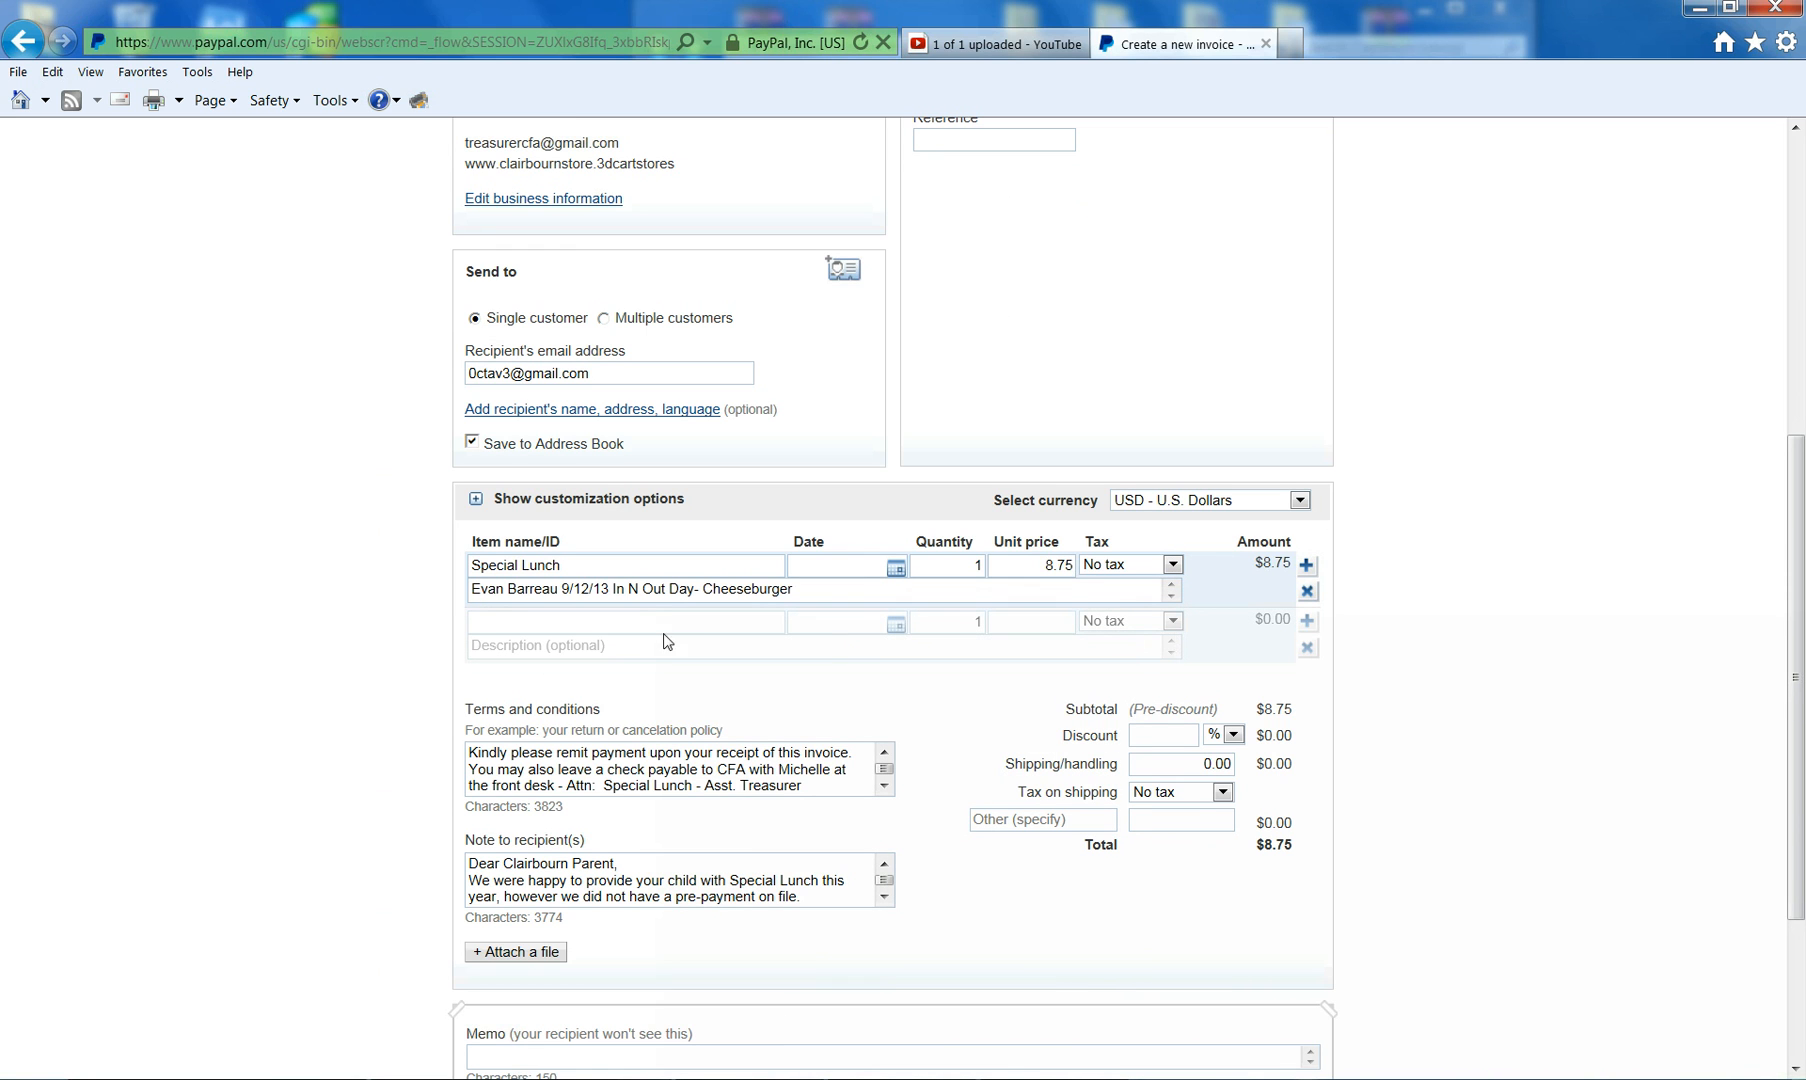
click(629, 623)
click(629, 623)
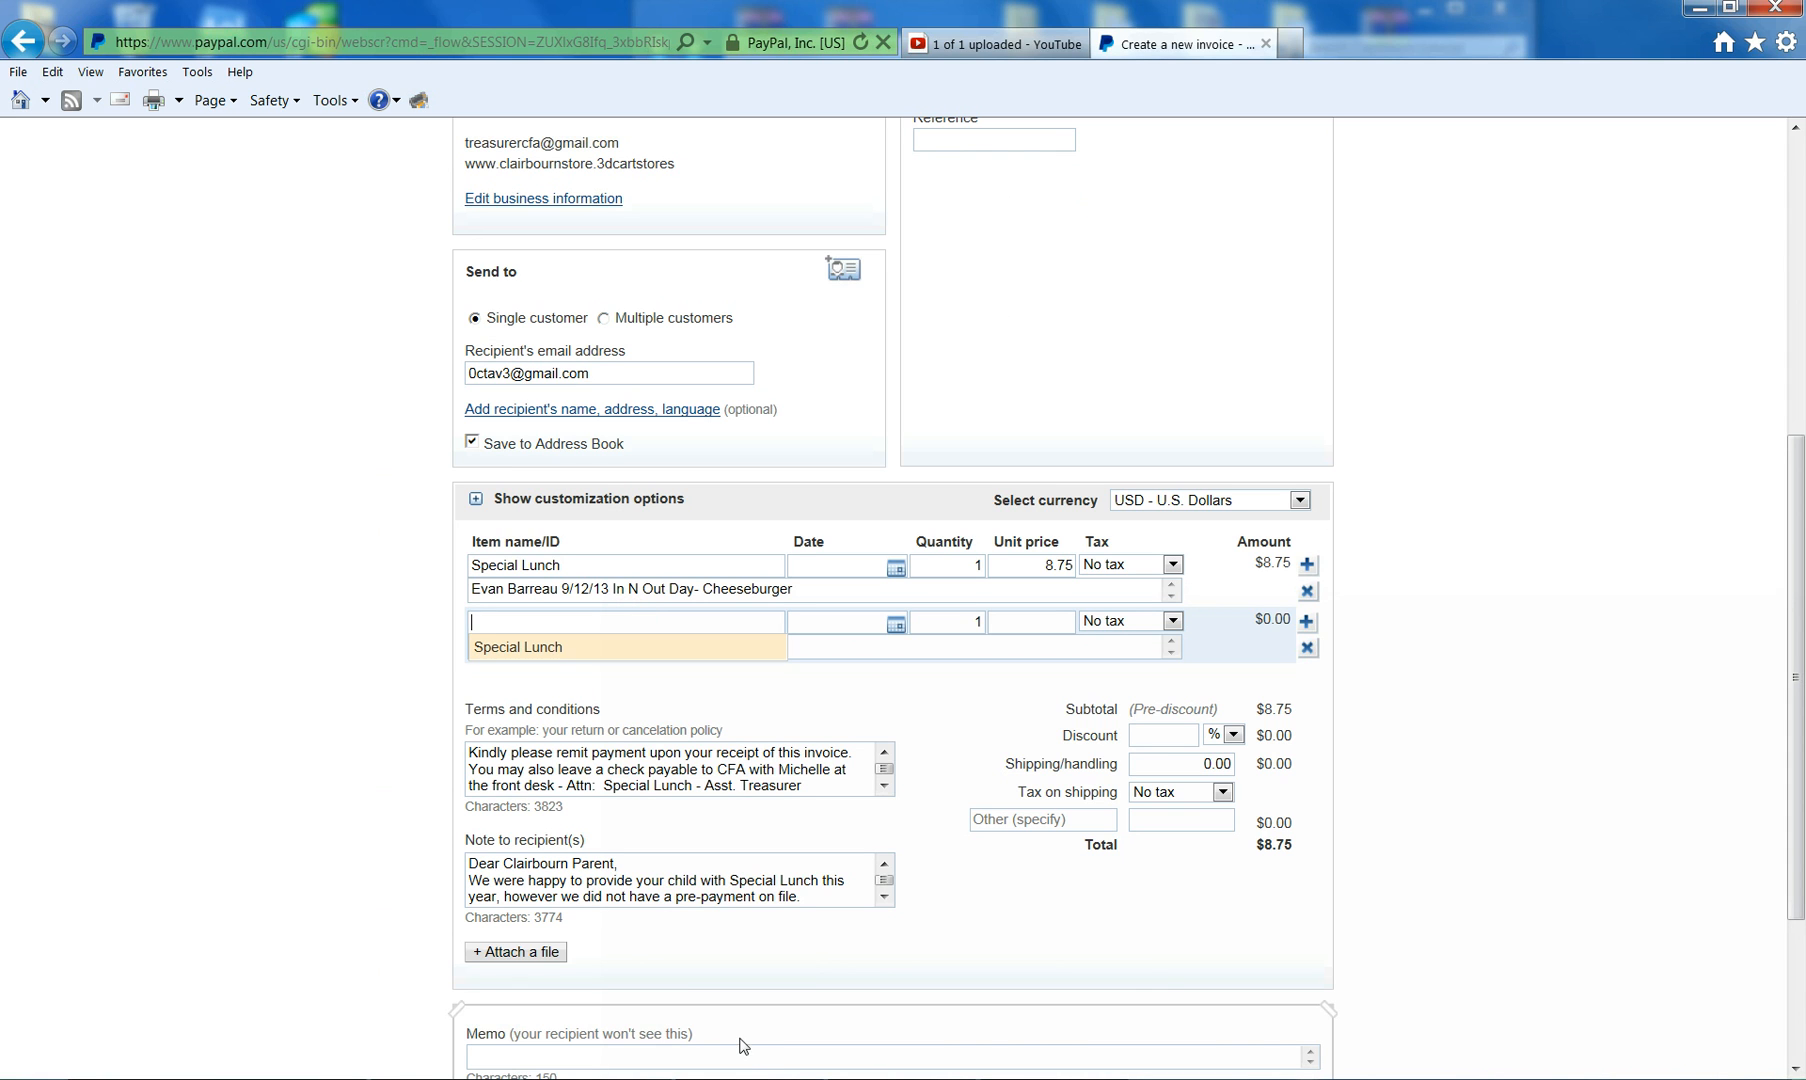
- Add a second invoice line from the saved Special Lunch item
click(561, 655)
click(546, 621)
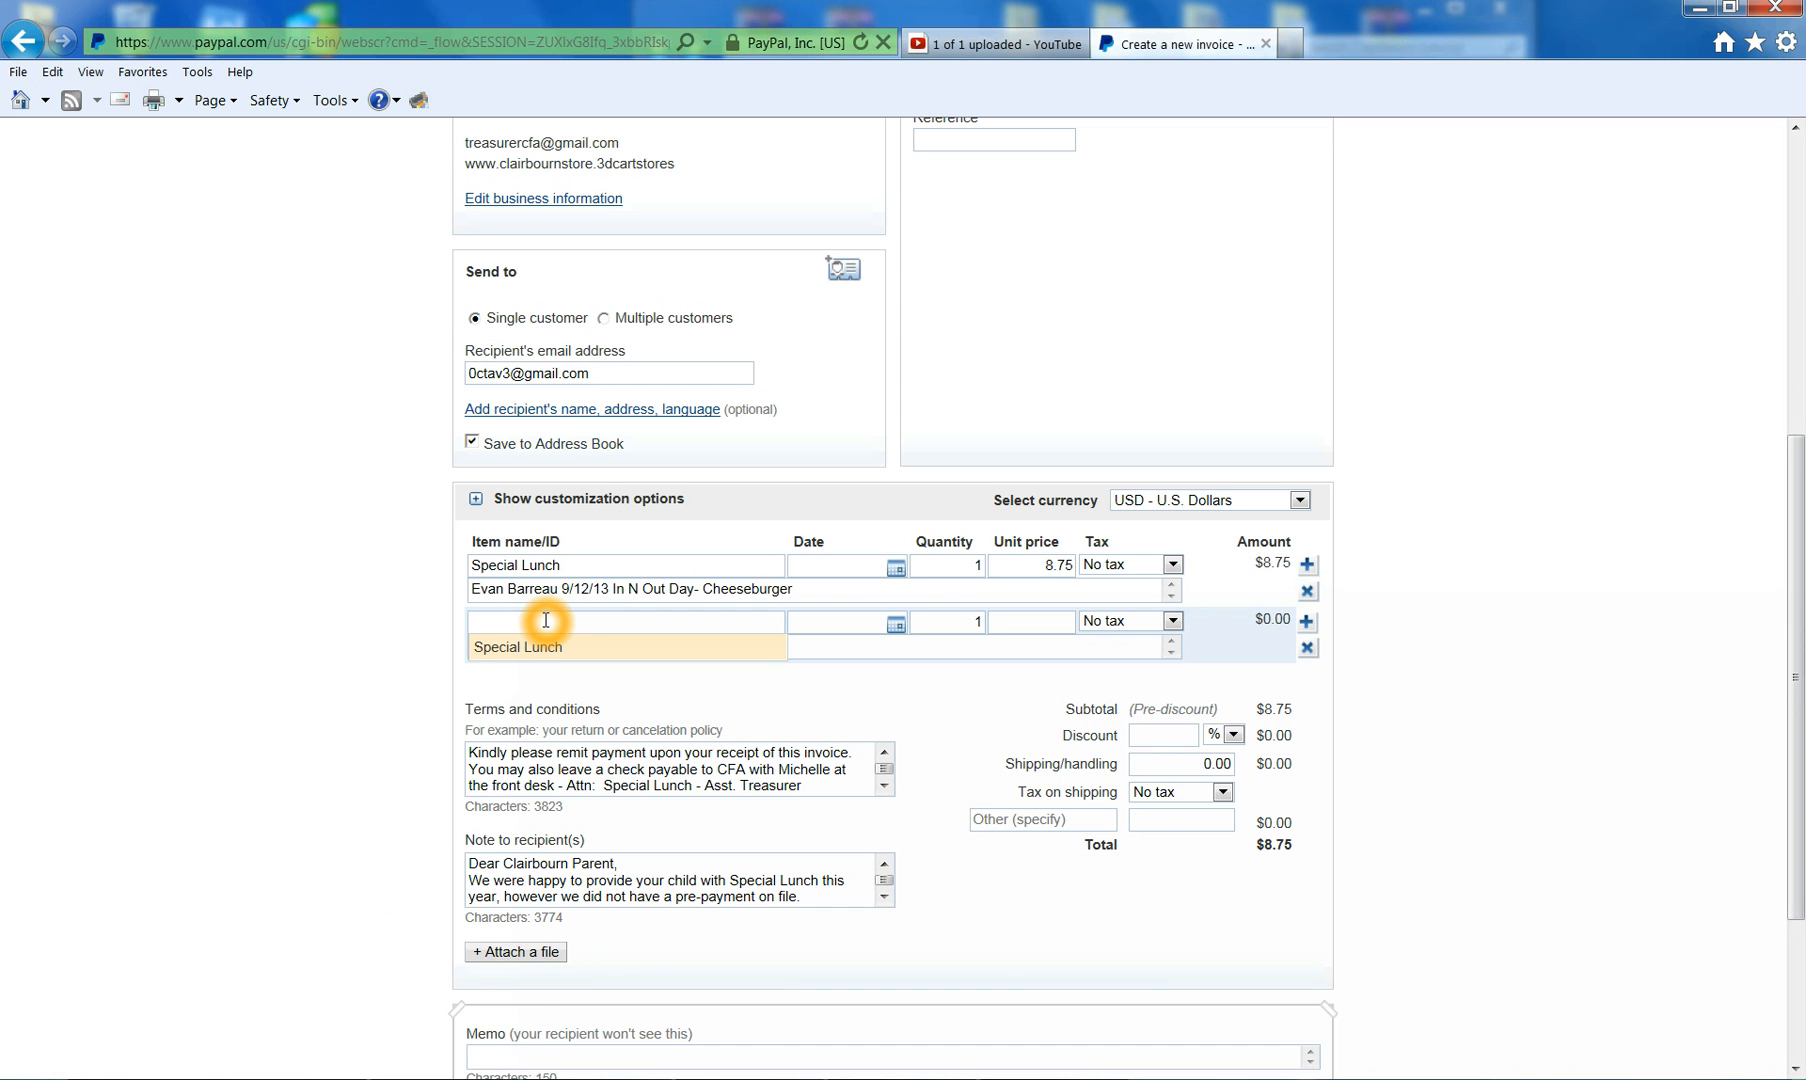
text(Special)
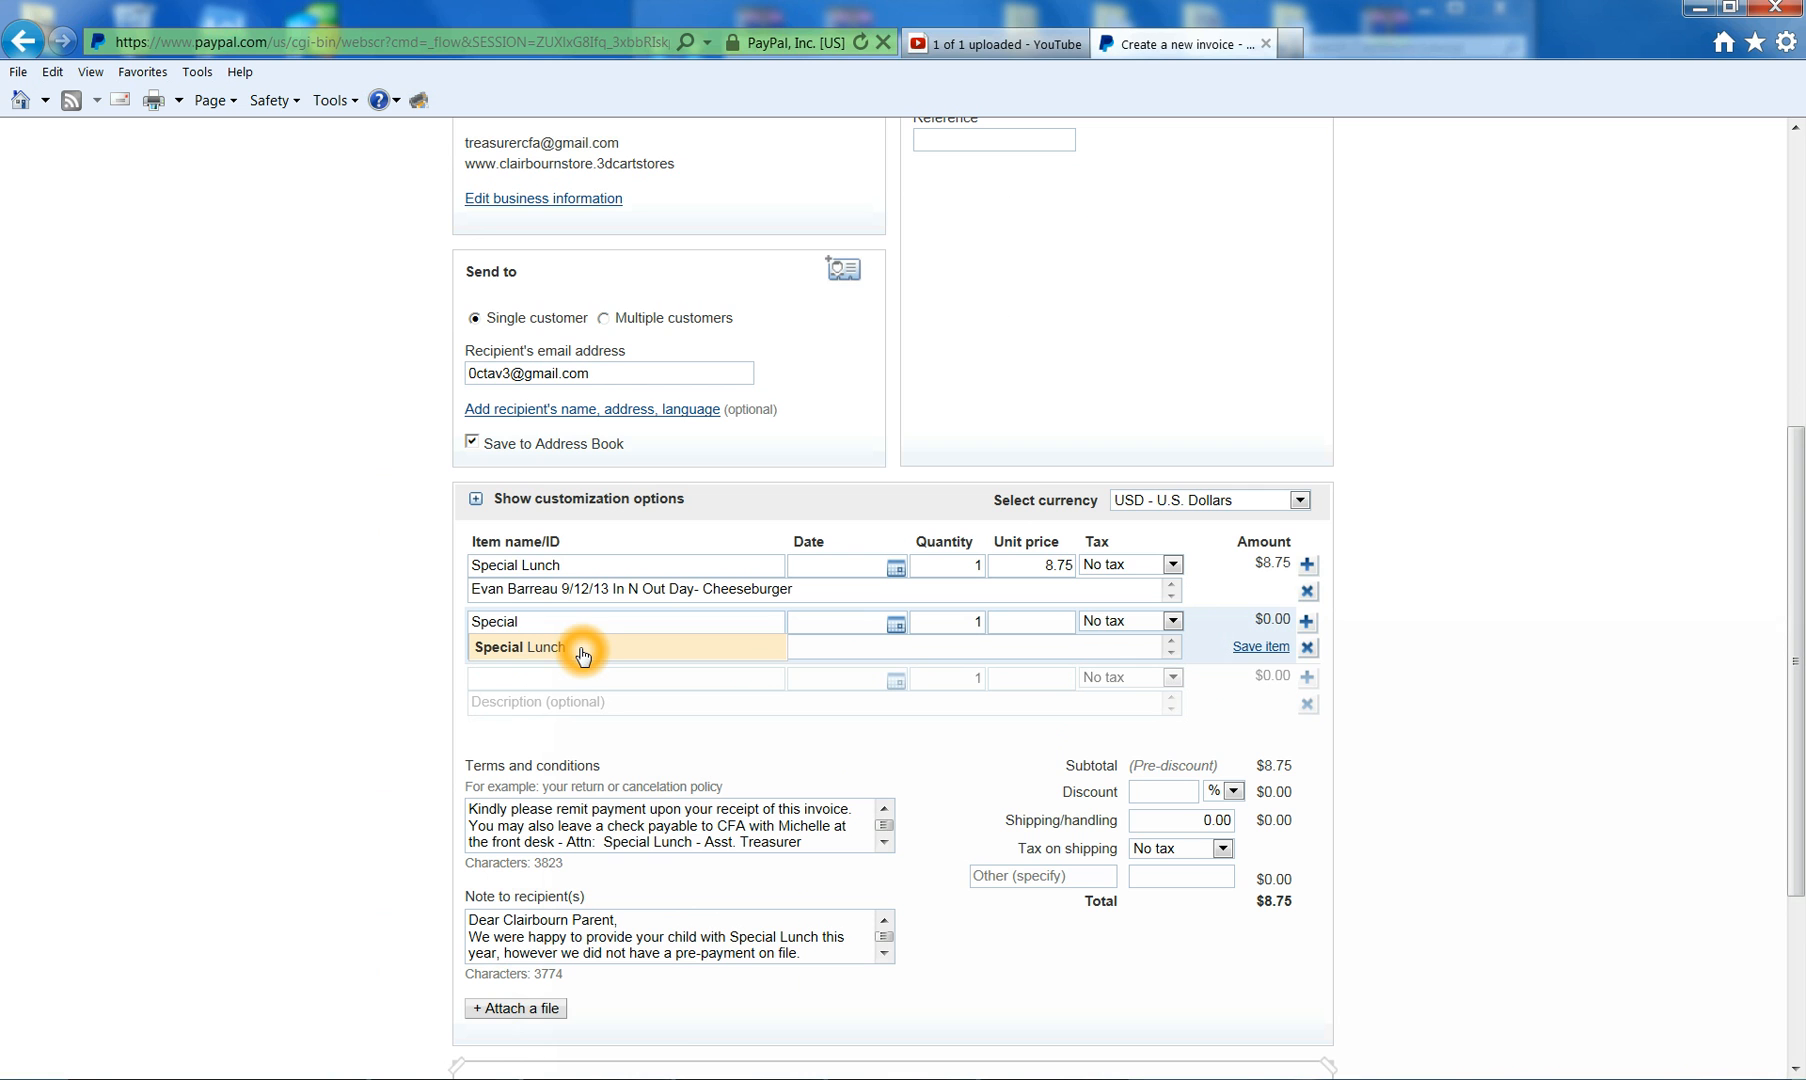
click(583, 652)
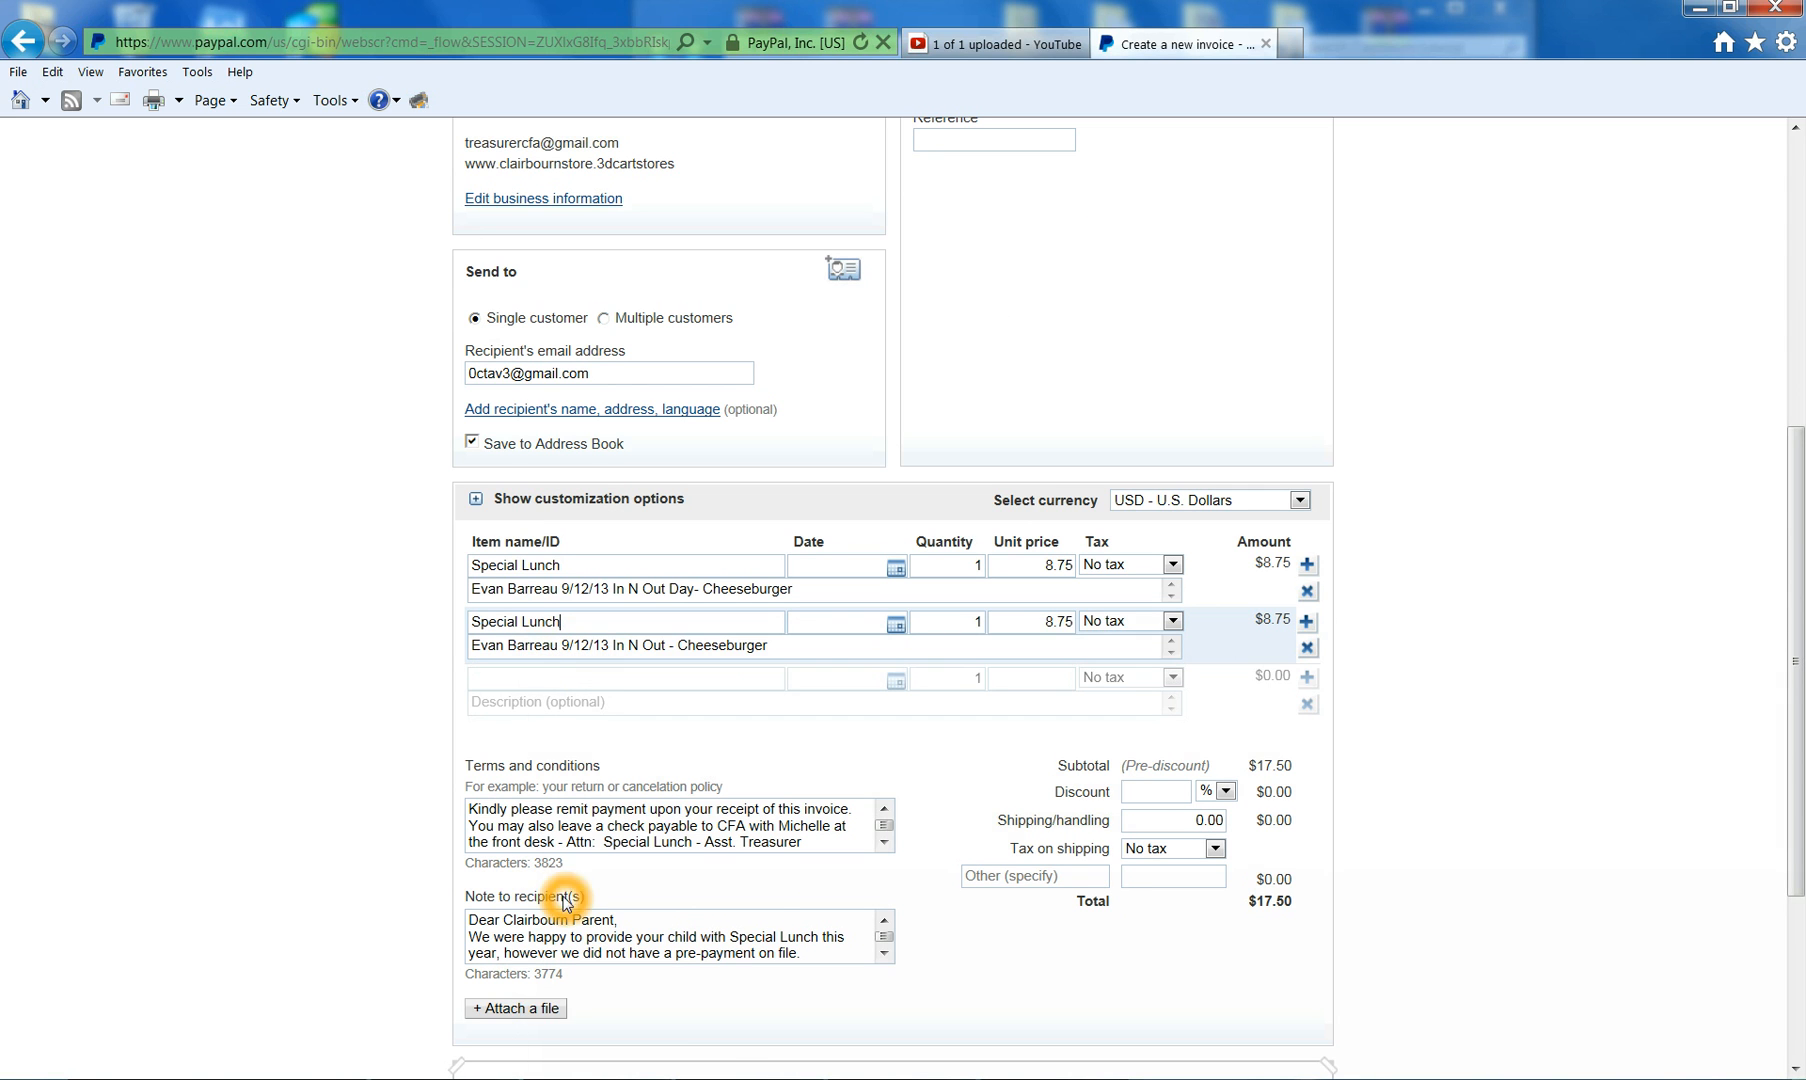
- Replace the first name in the second item's description with another student's name from the log
click(755, 1078)
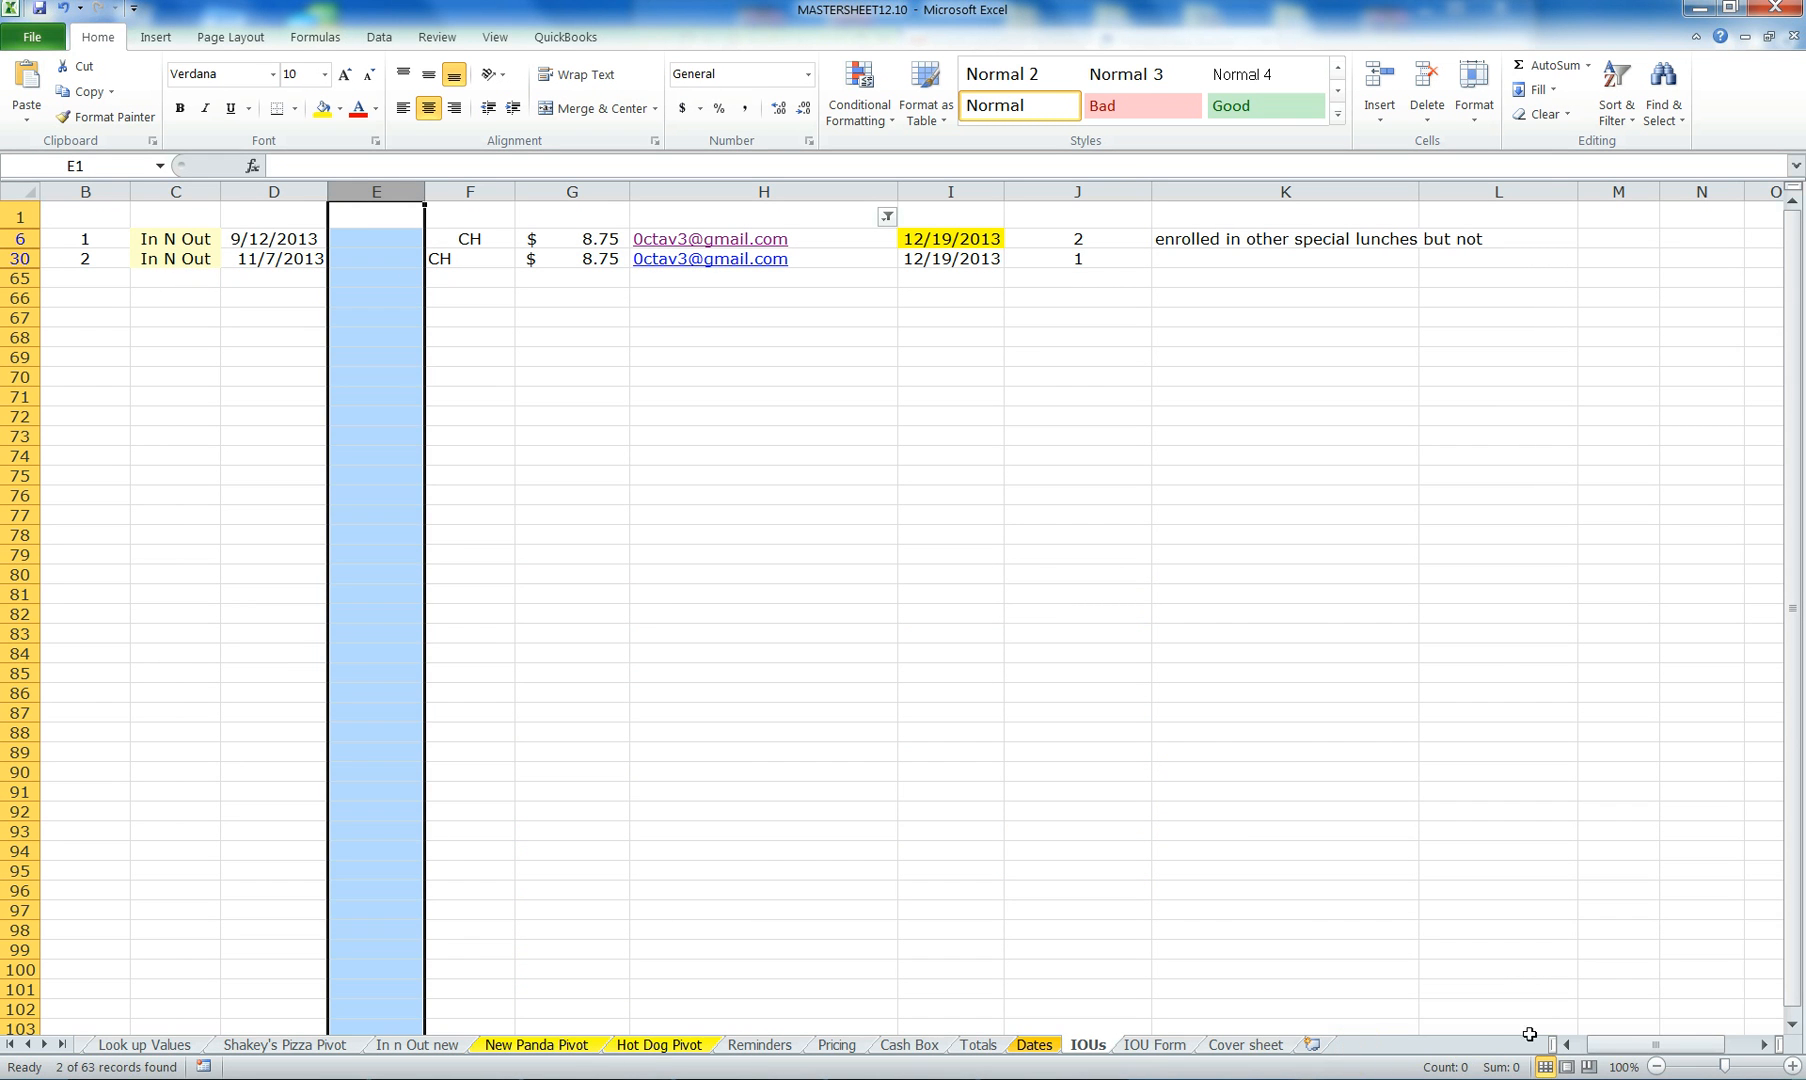
click(1567, 1044)
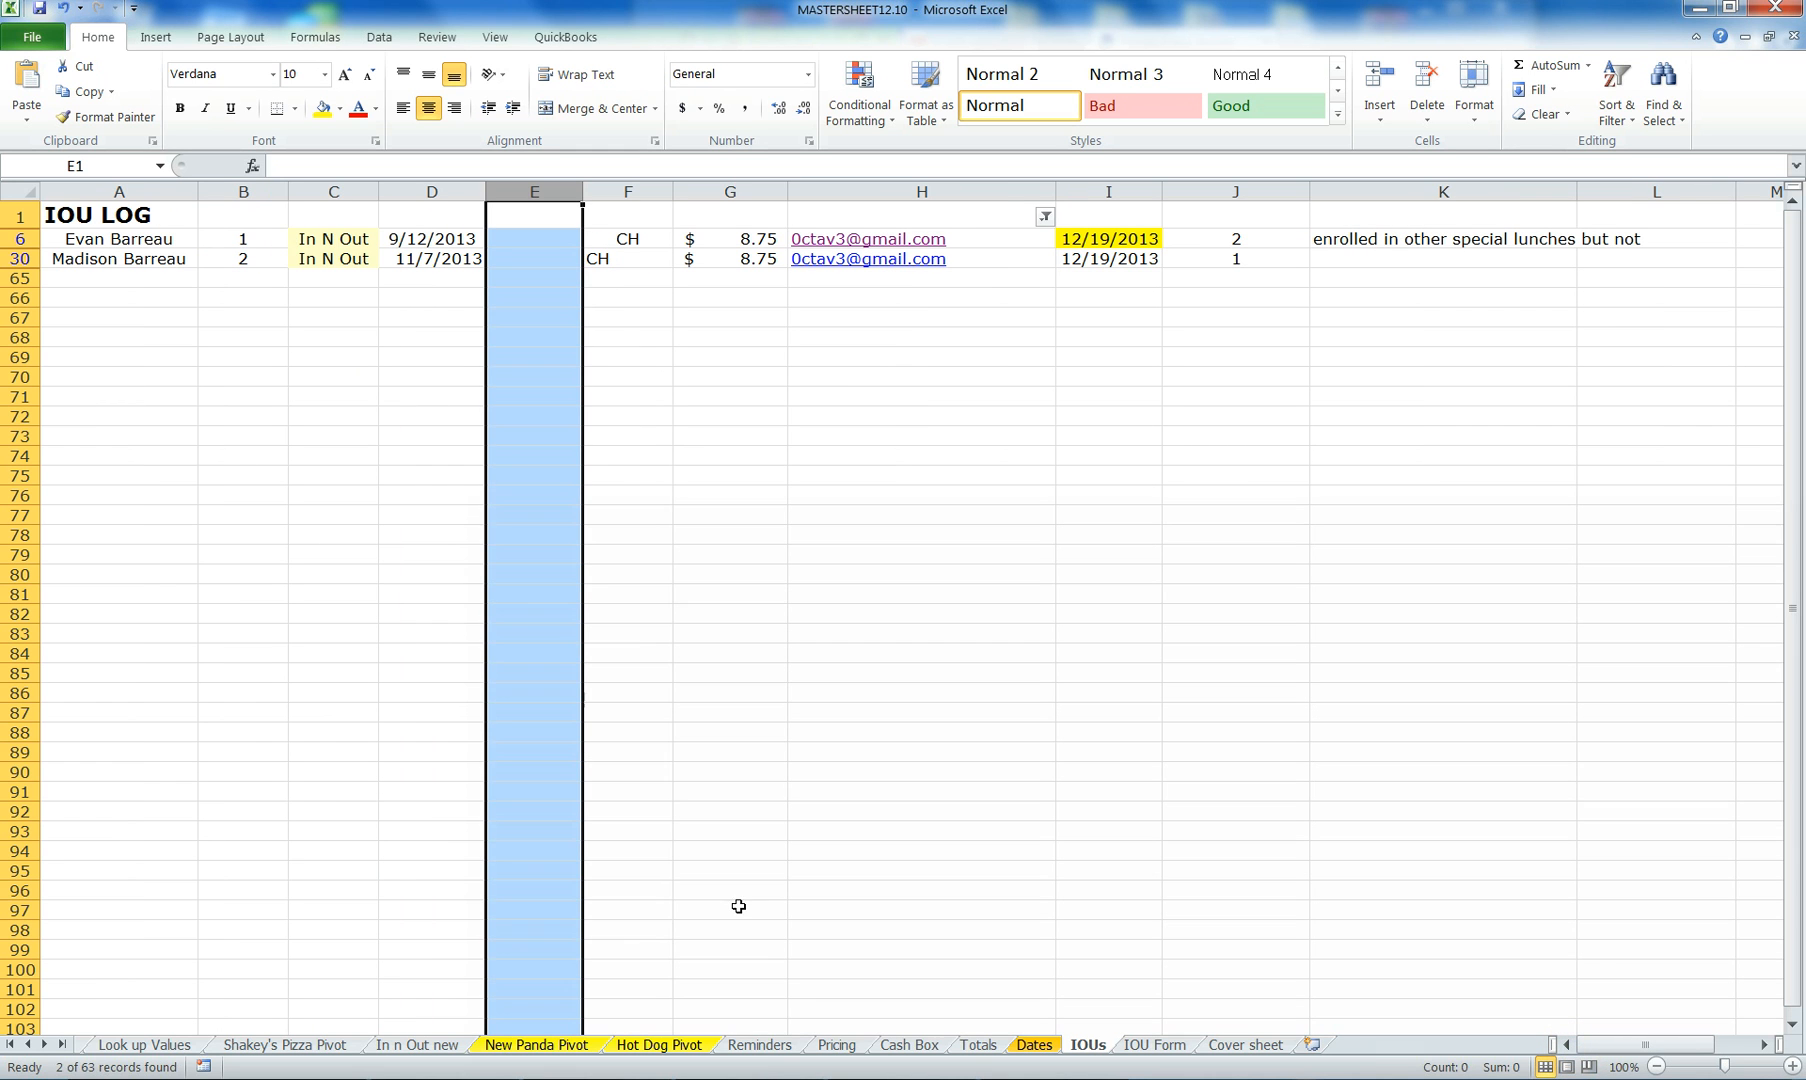
click(685, 1078)
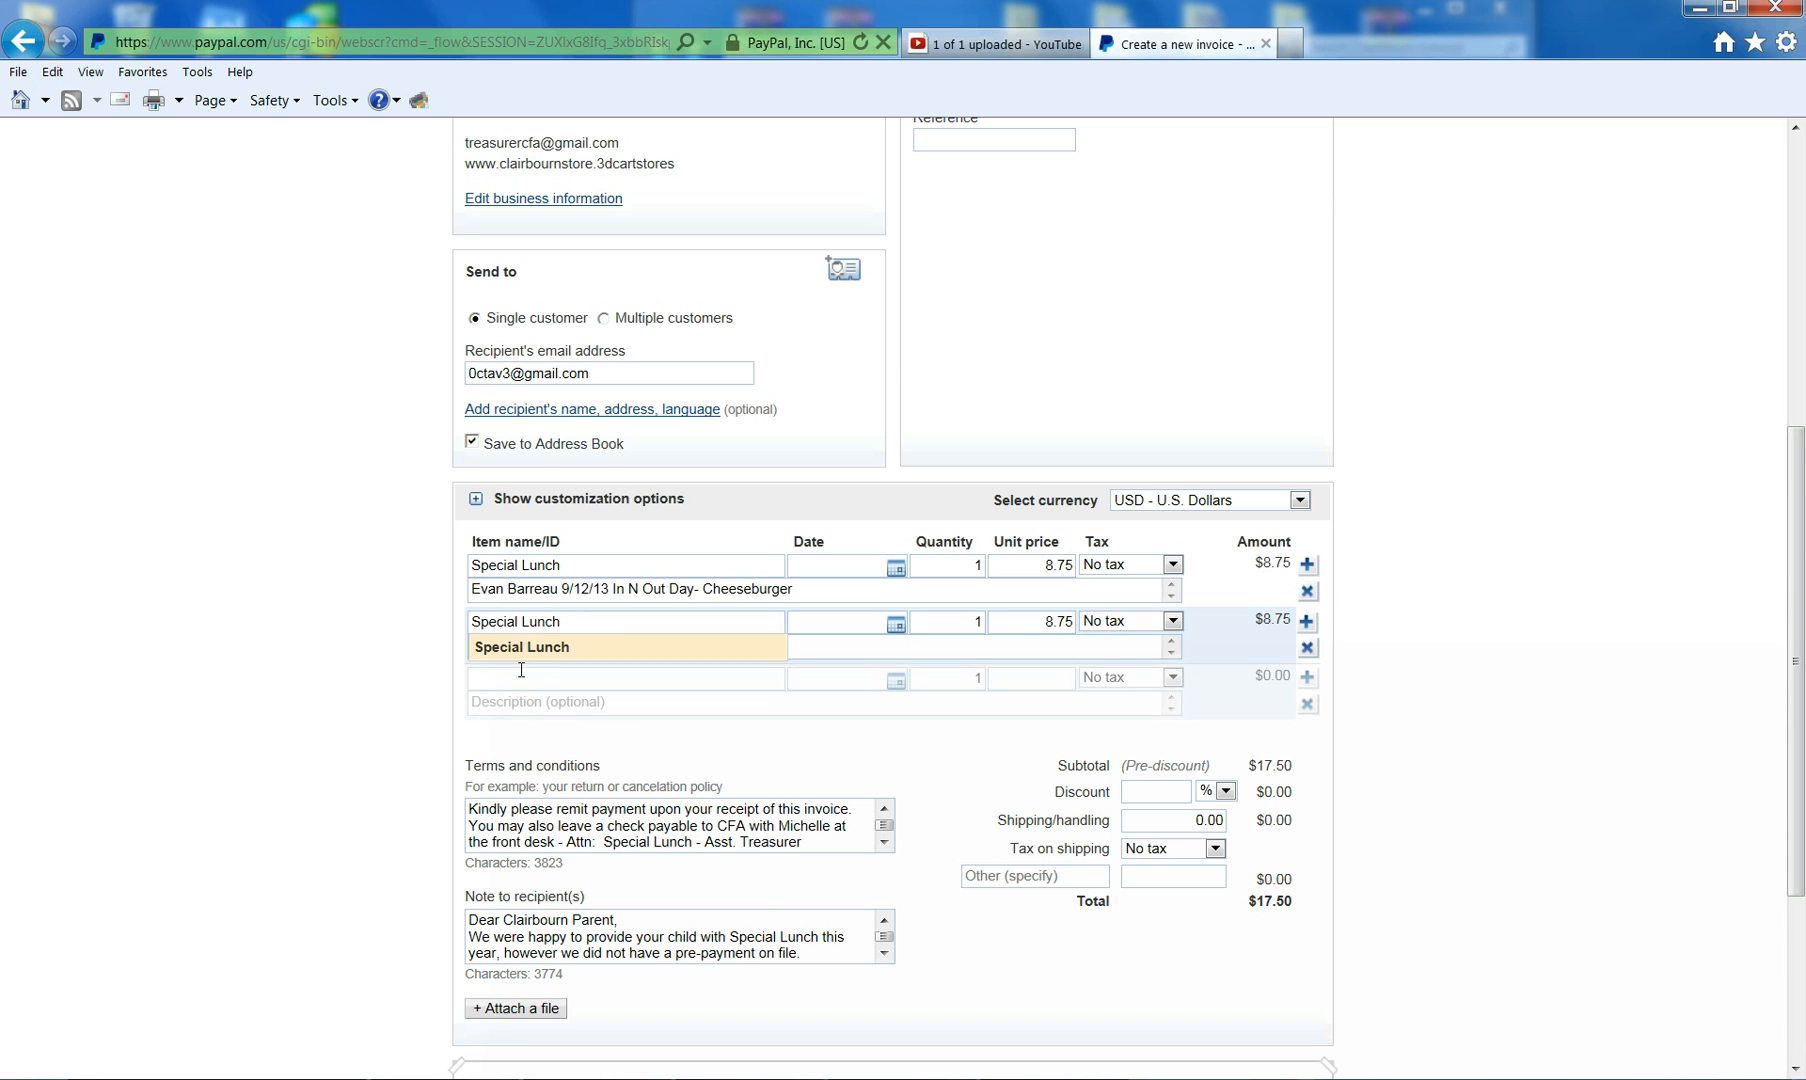
click(520, 678)
drag(508, 646, 435, 640)
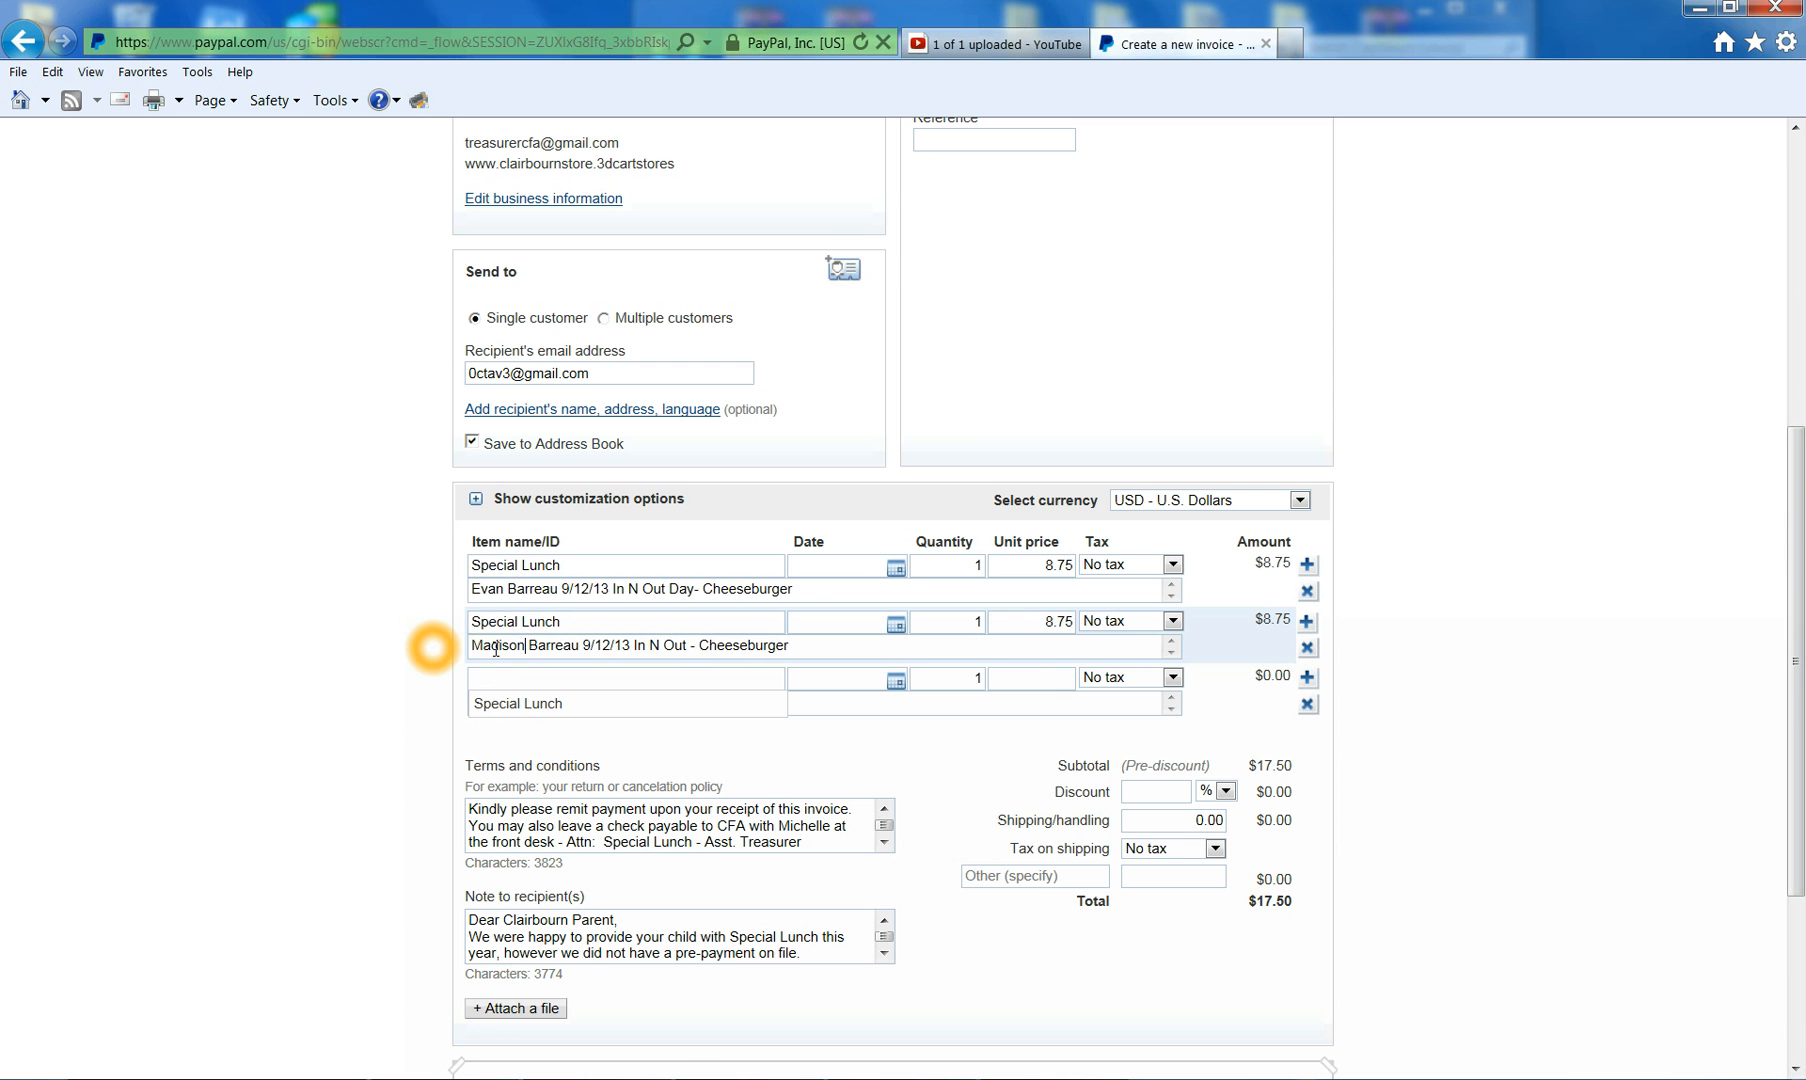
- Change the second description's date to 11/07/13 by removing the stray digit
click(745, 1078)
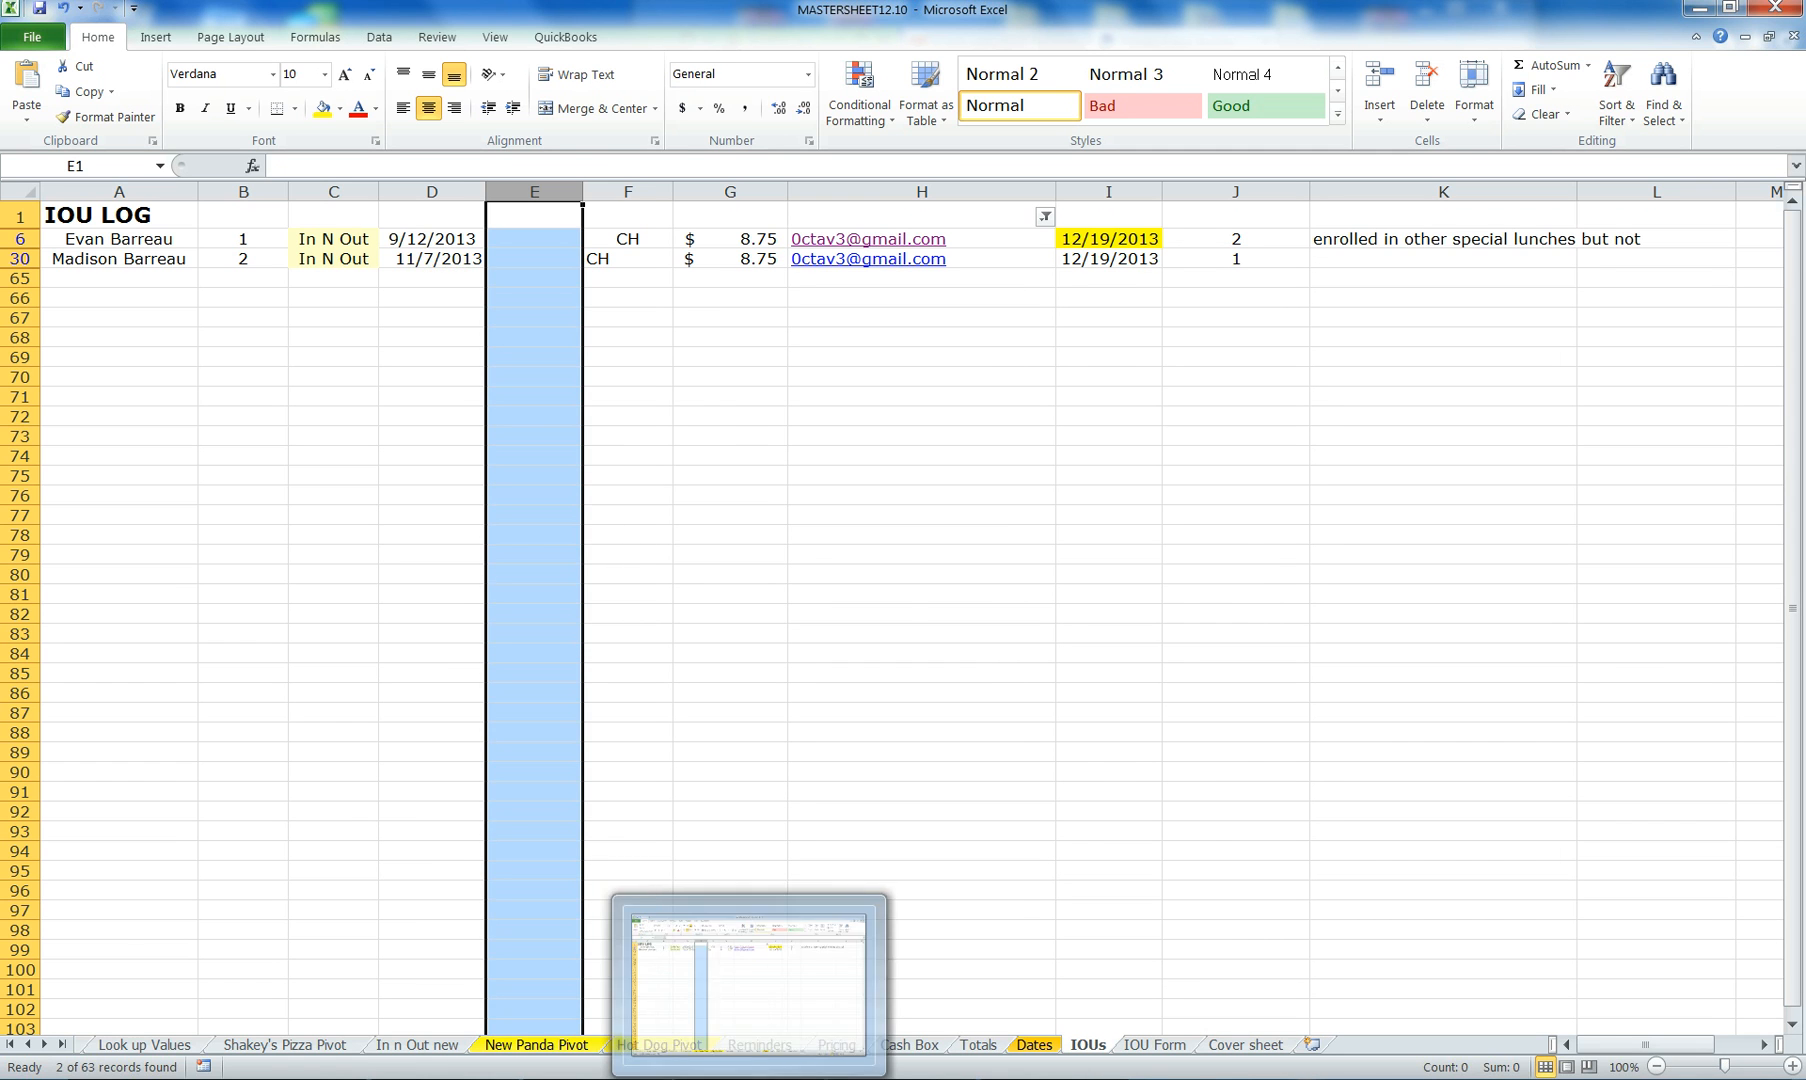
click(747, 1078)
click(608, 649)
key(BackSpace)
key(BackSpace)
key(BackSpace)
text(11/072/13 In N Out - Cheeseburger)
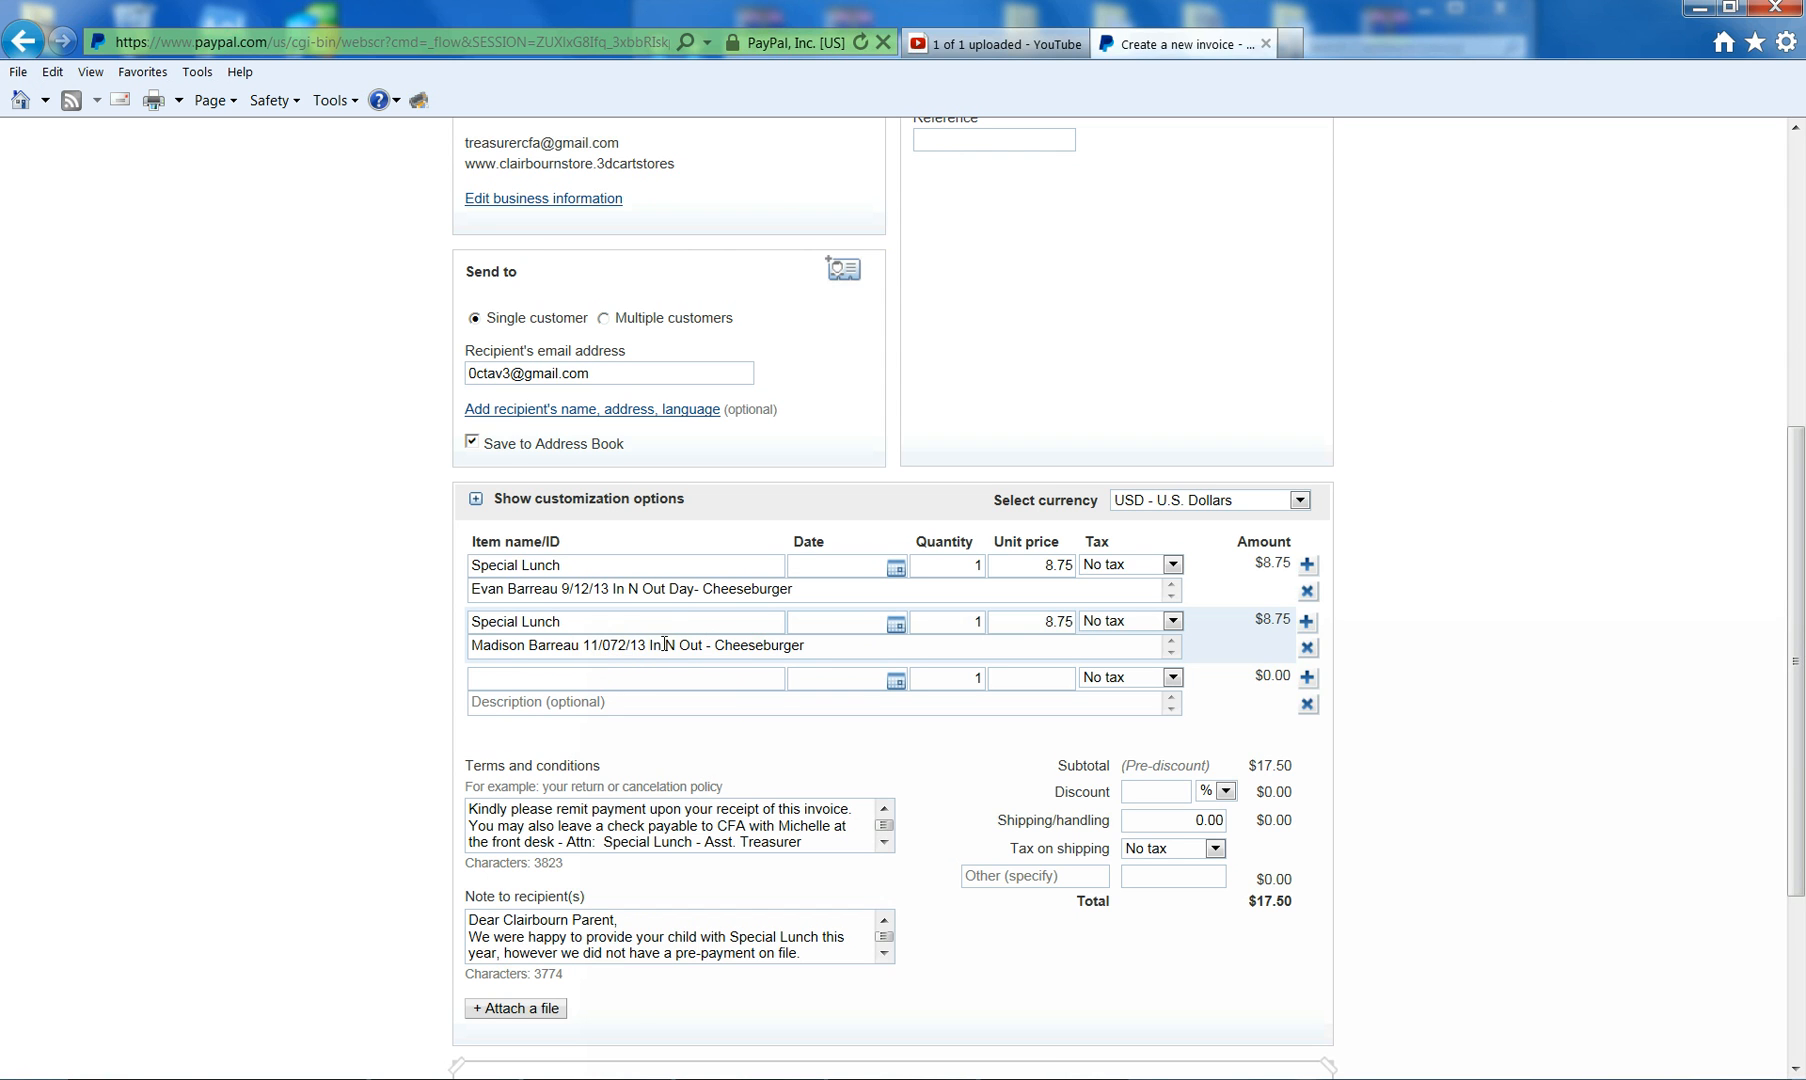
key(Delete)
key(alt+Tab)
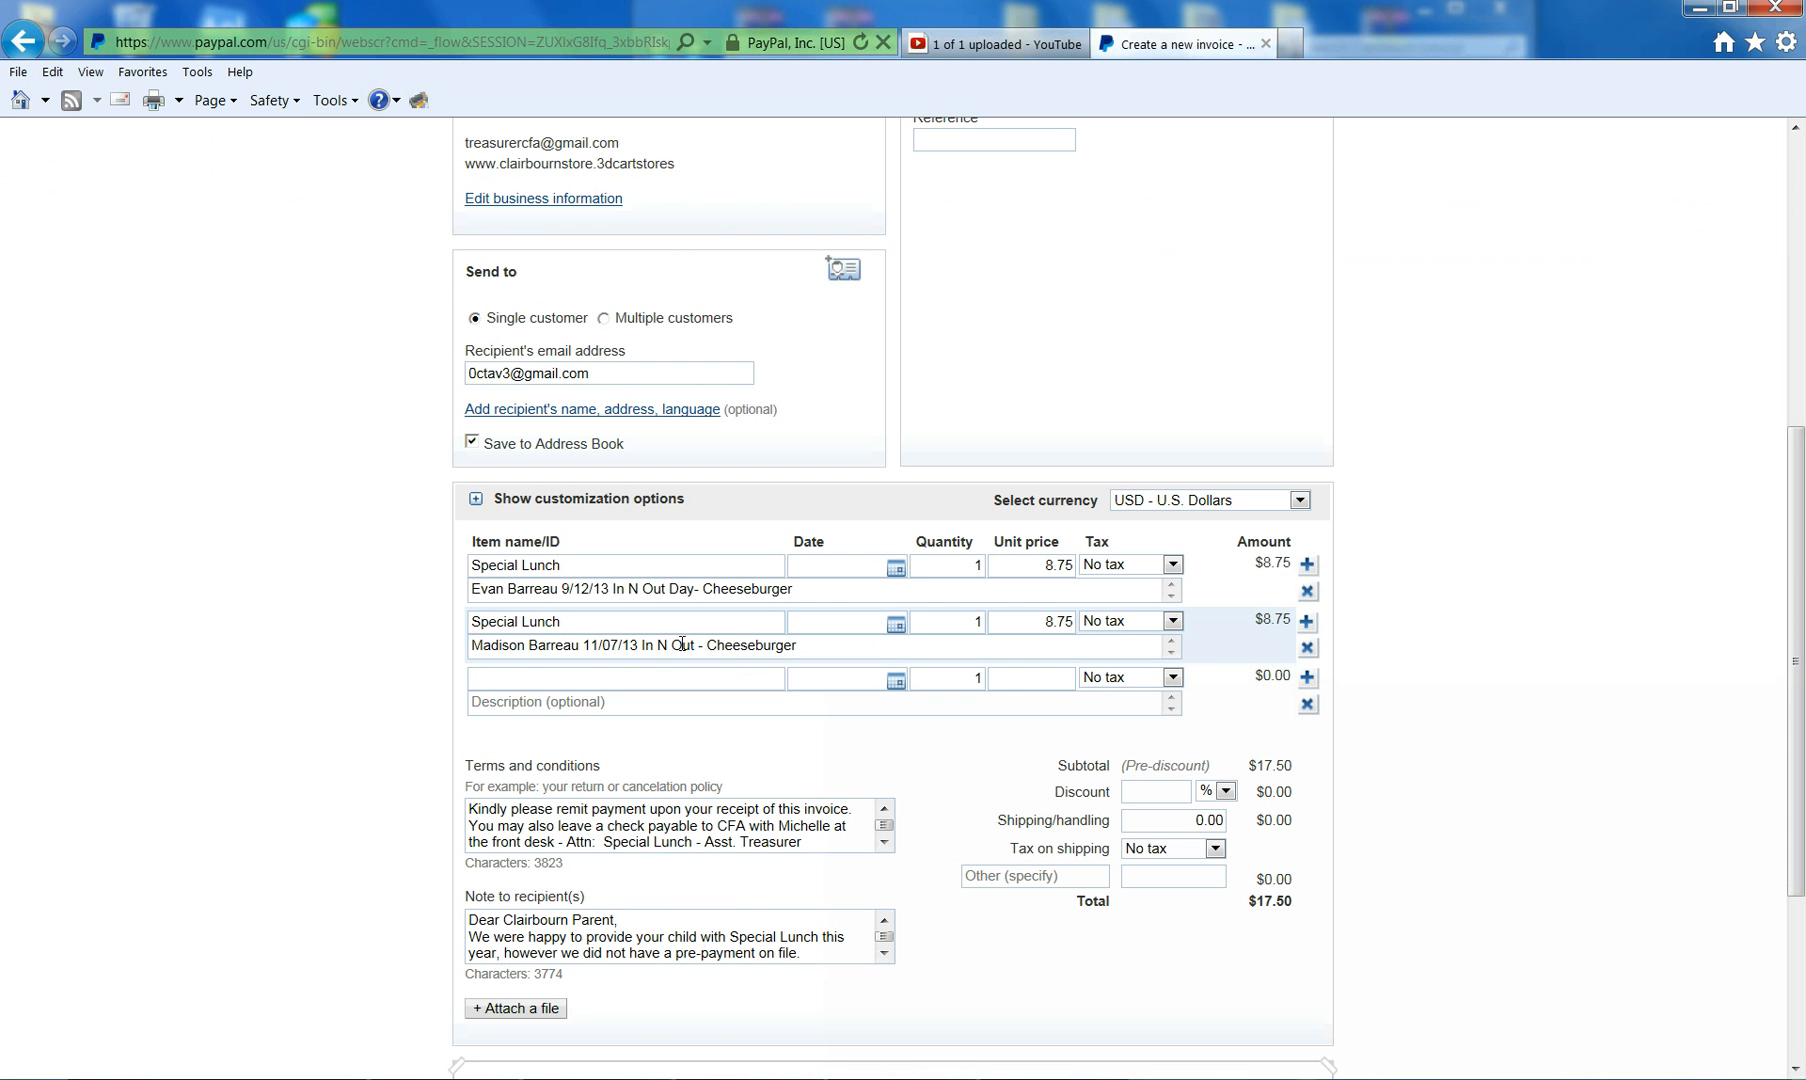
click(663, 645)
click(1044, 621)
click(1140, 636)
click(1288, 767)
click(1241, 863)
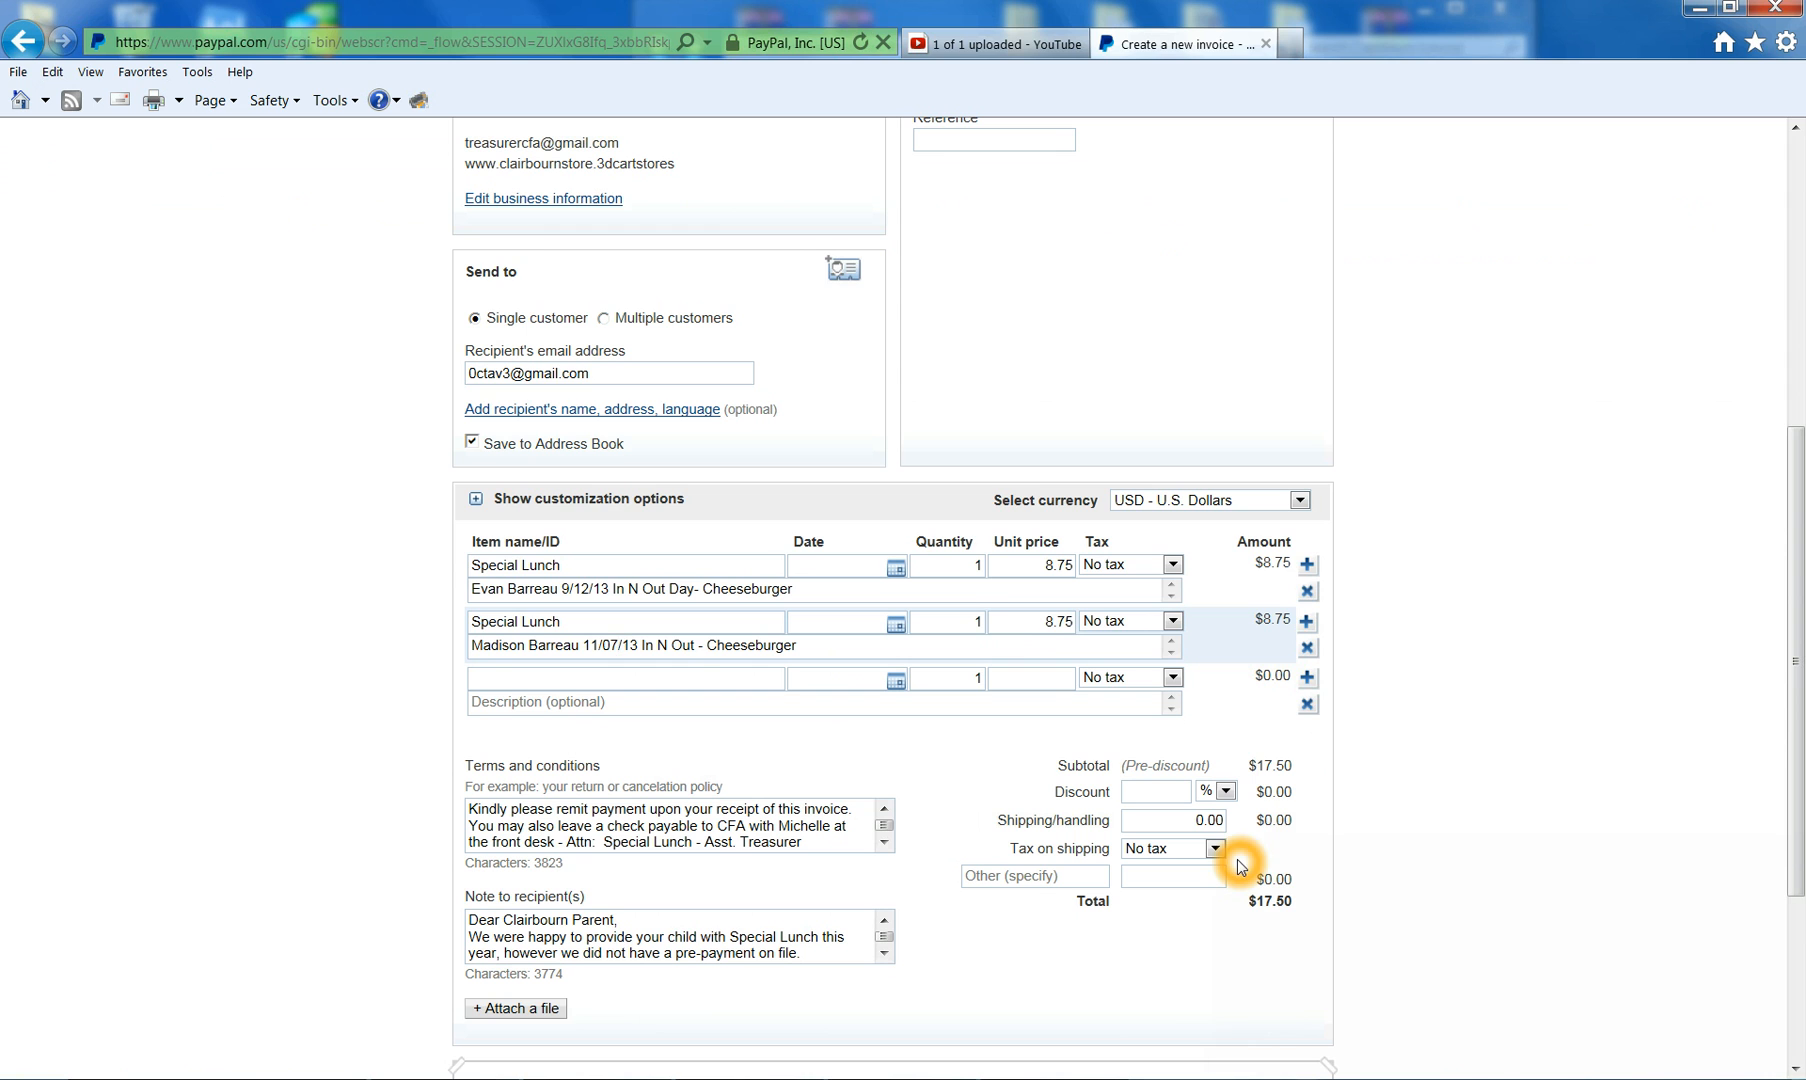
click(1323, 827)
click(1112, 869)
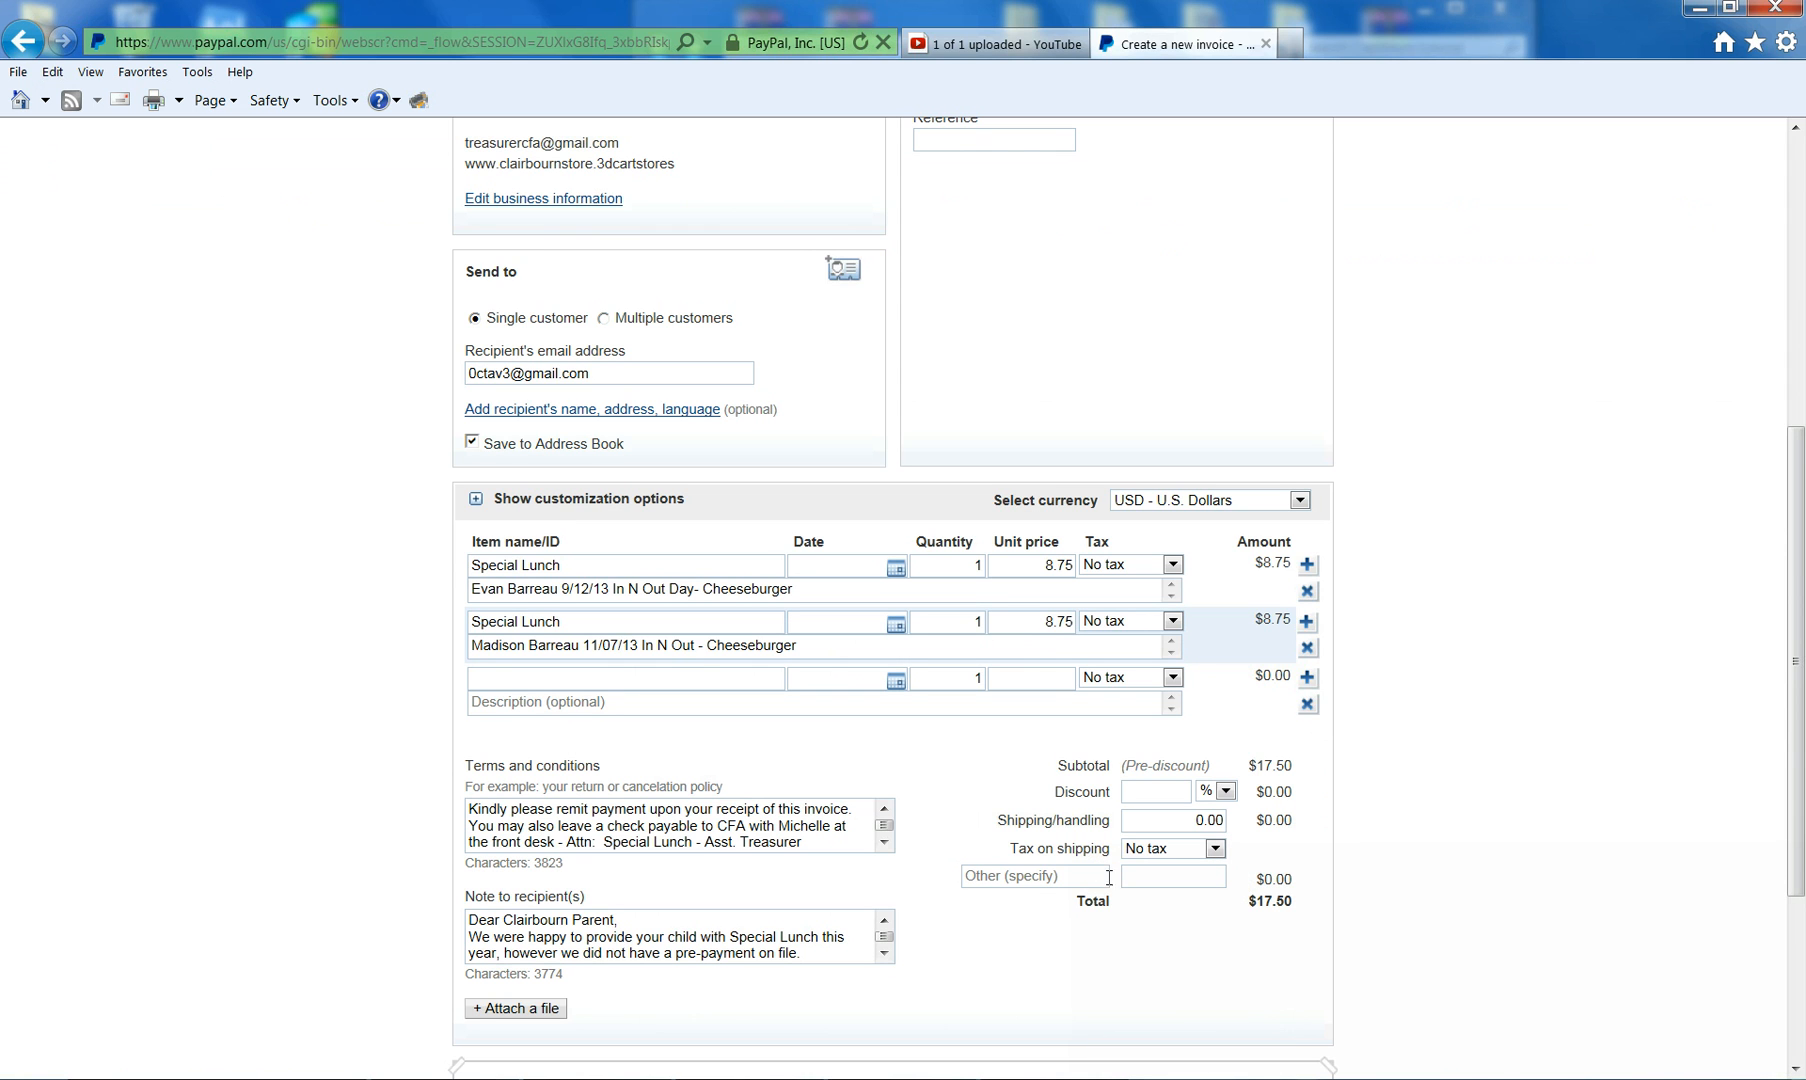
click(1143, 894)
click(652, 786)
click(814, 845)
click(848, 850)
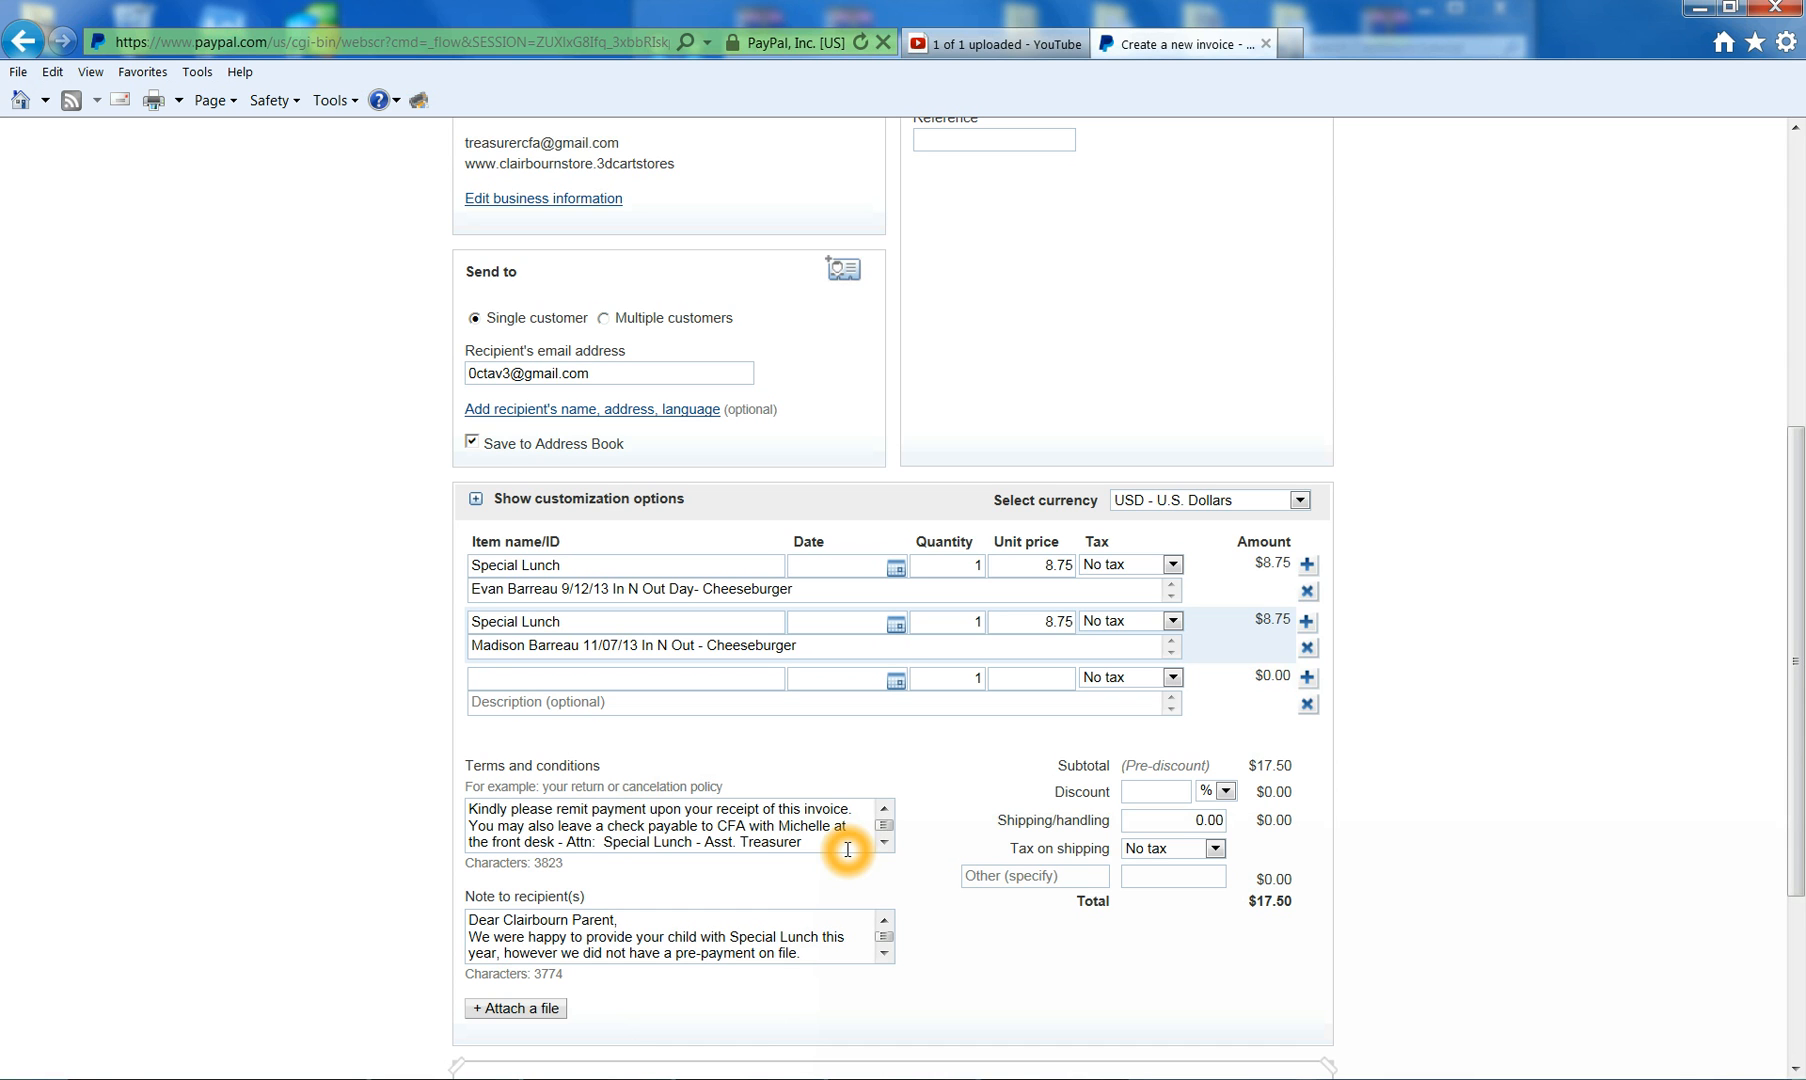
click(485, 937)
click(500, 910)
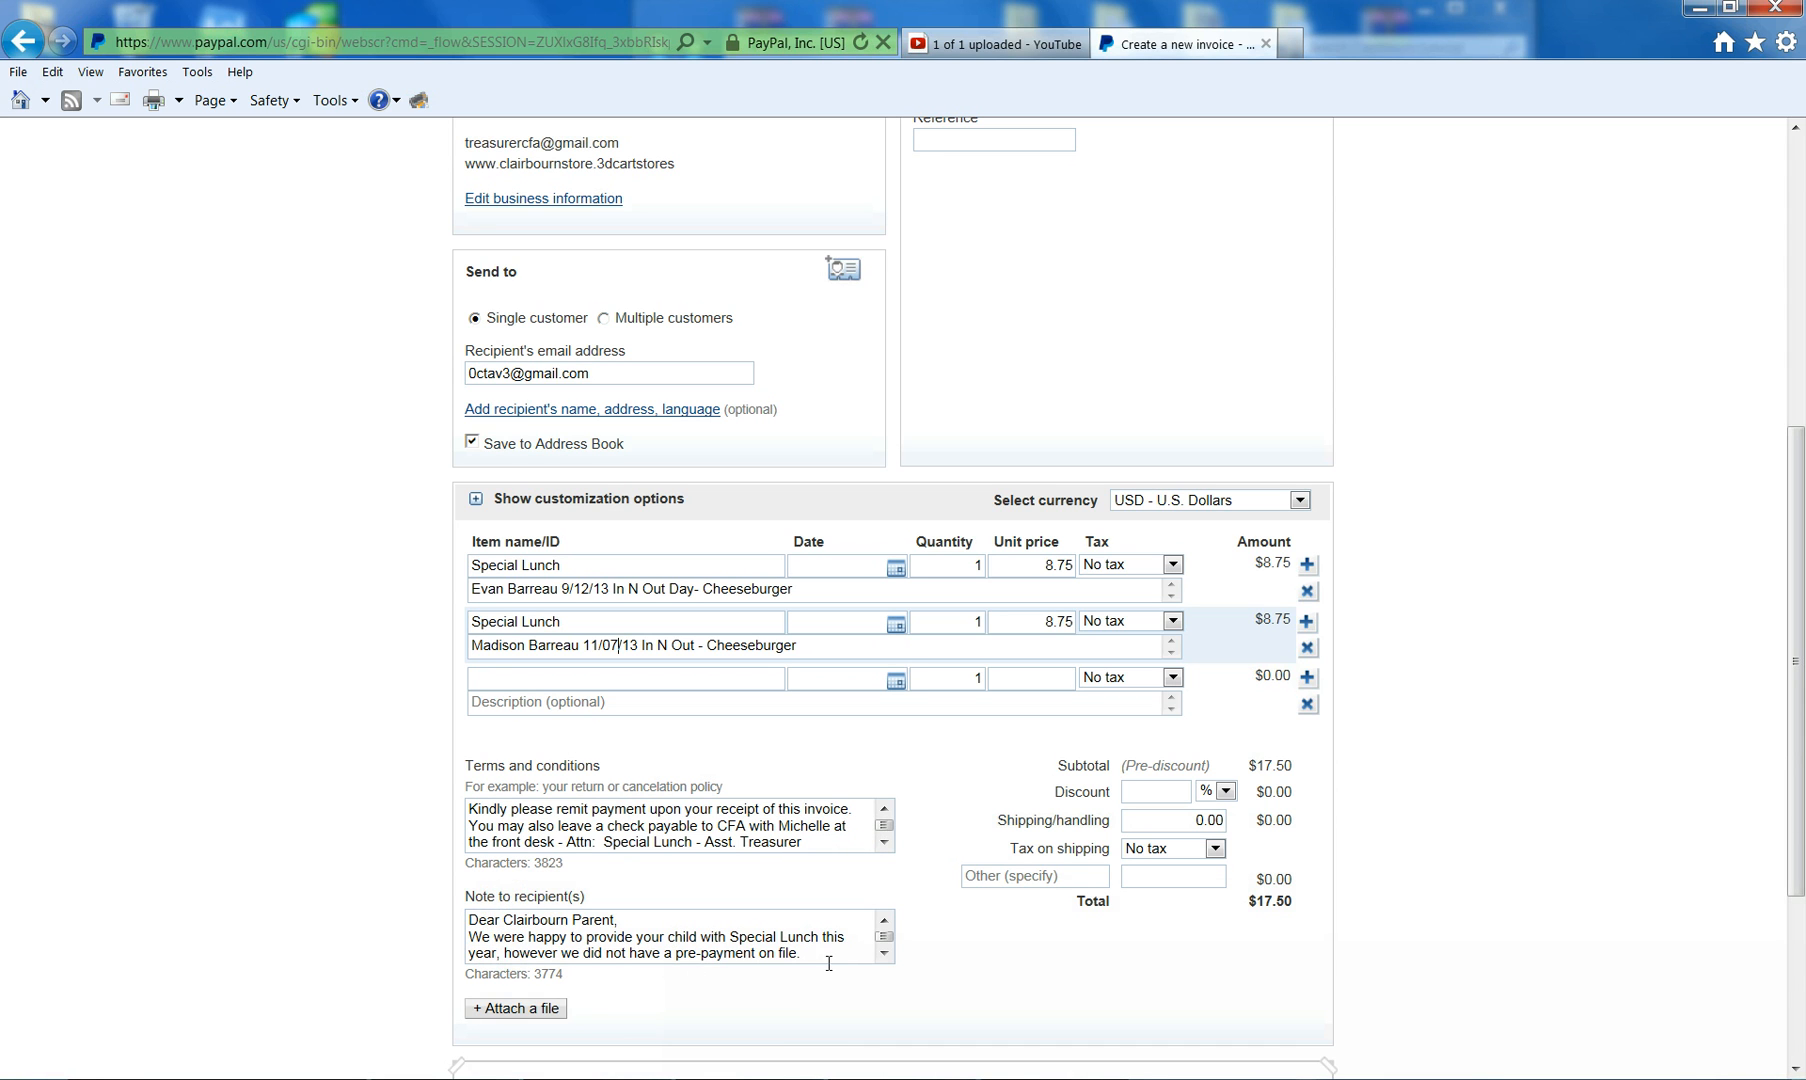
click(886, 955)
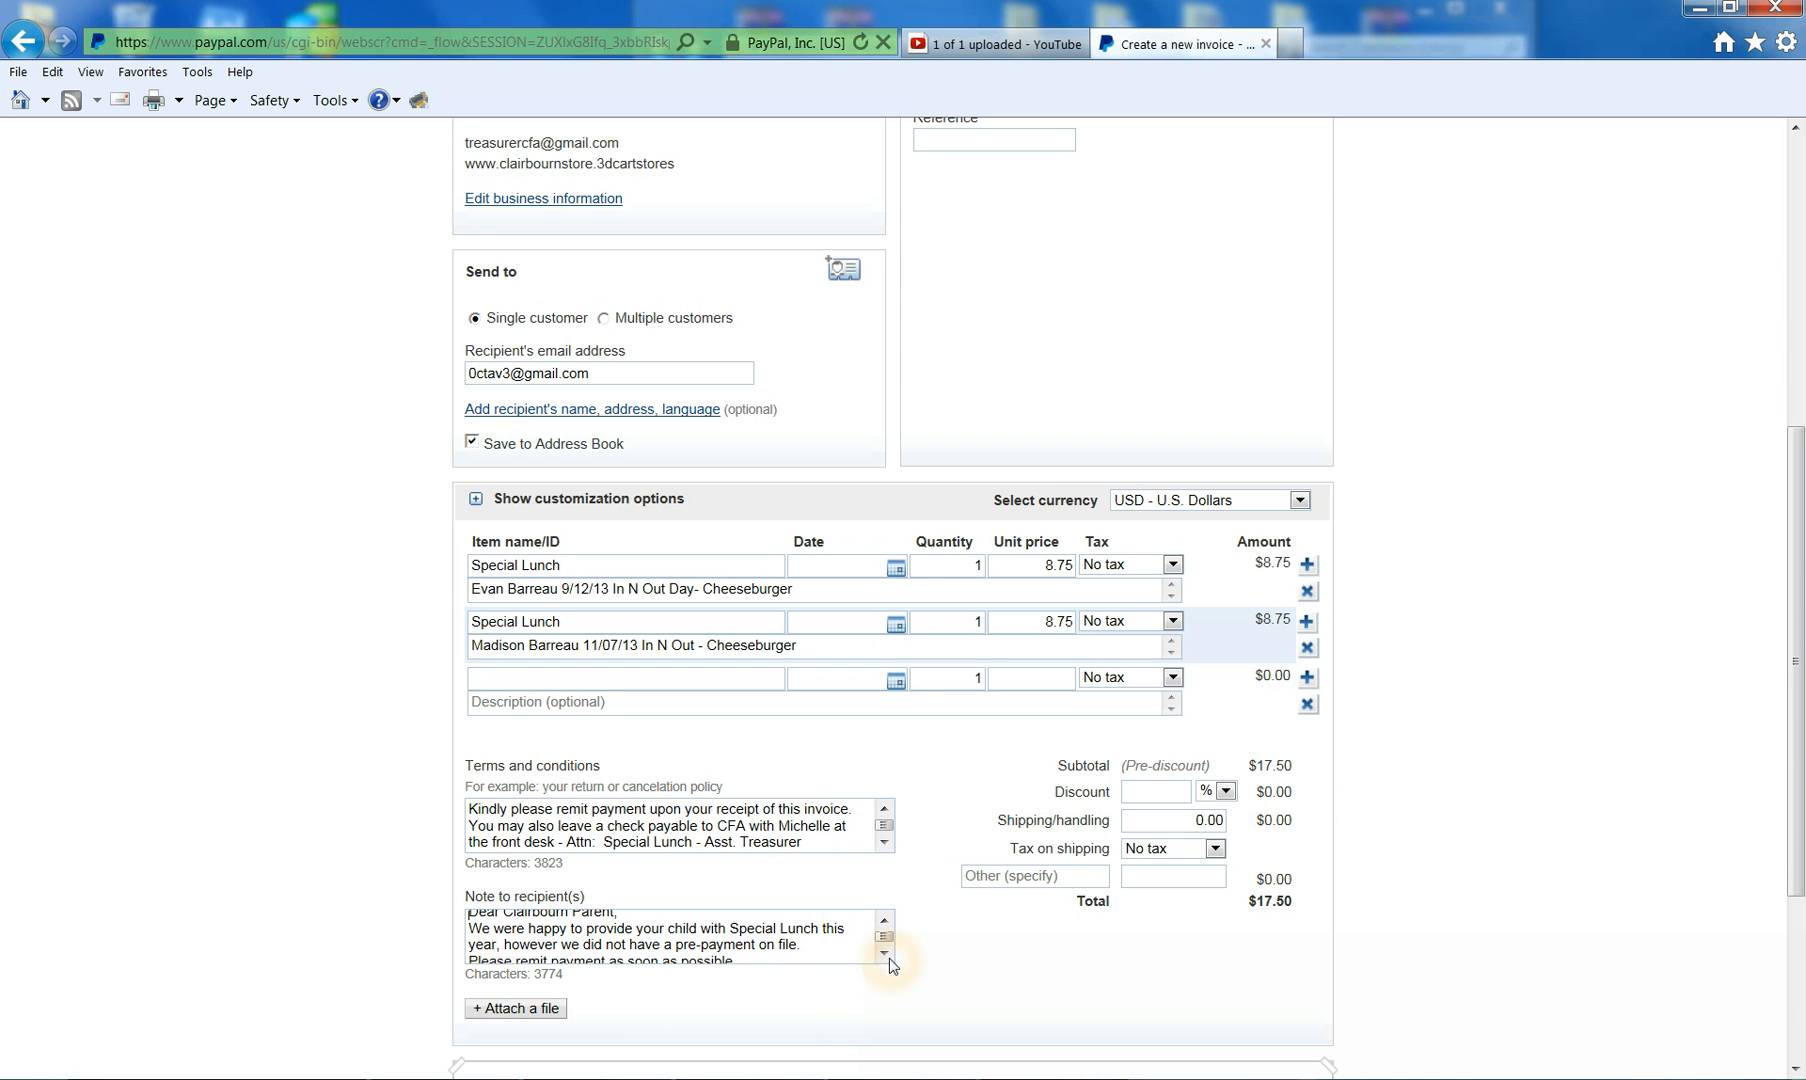
click(752, 937)
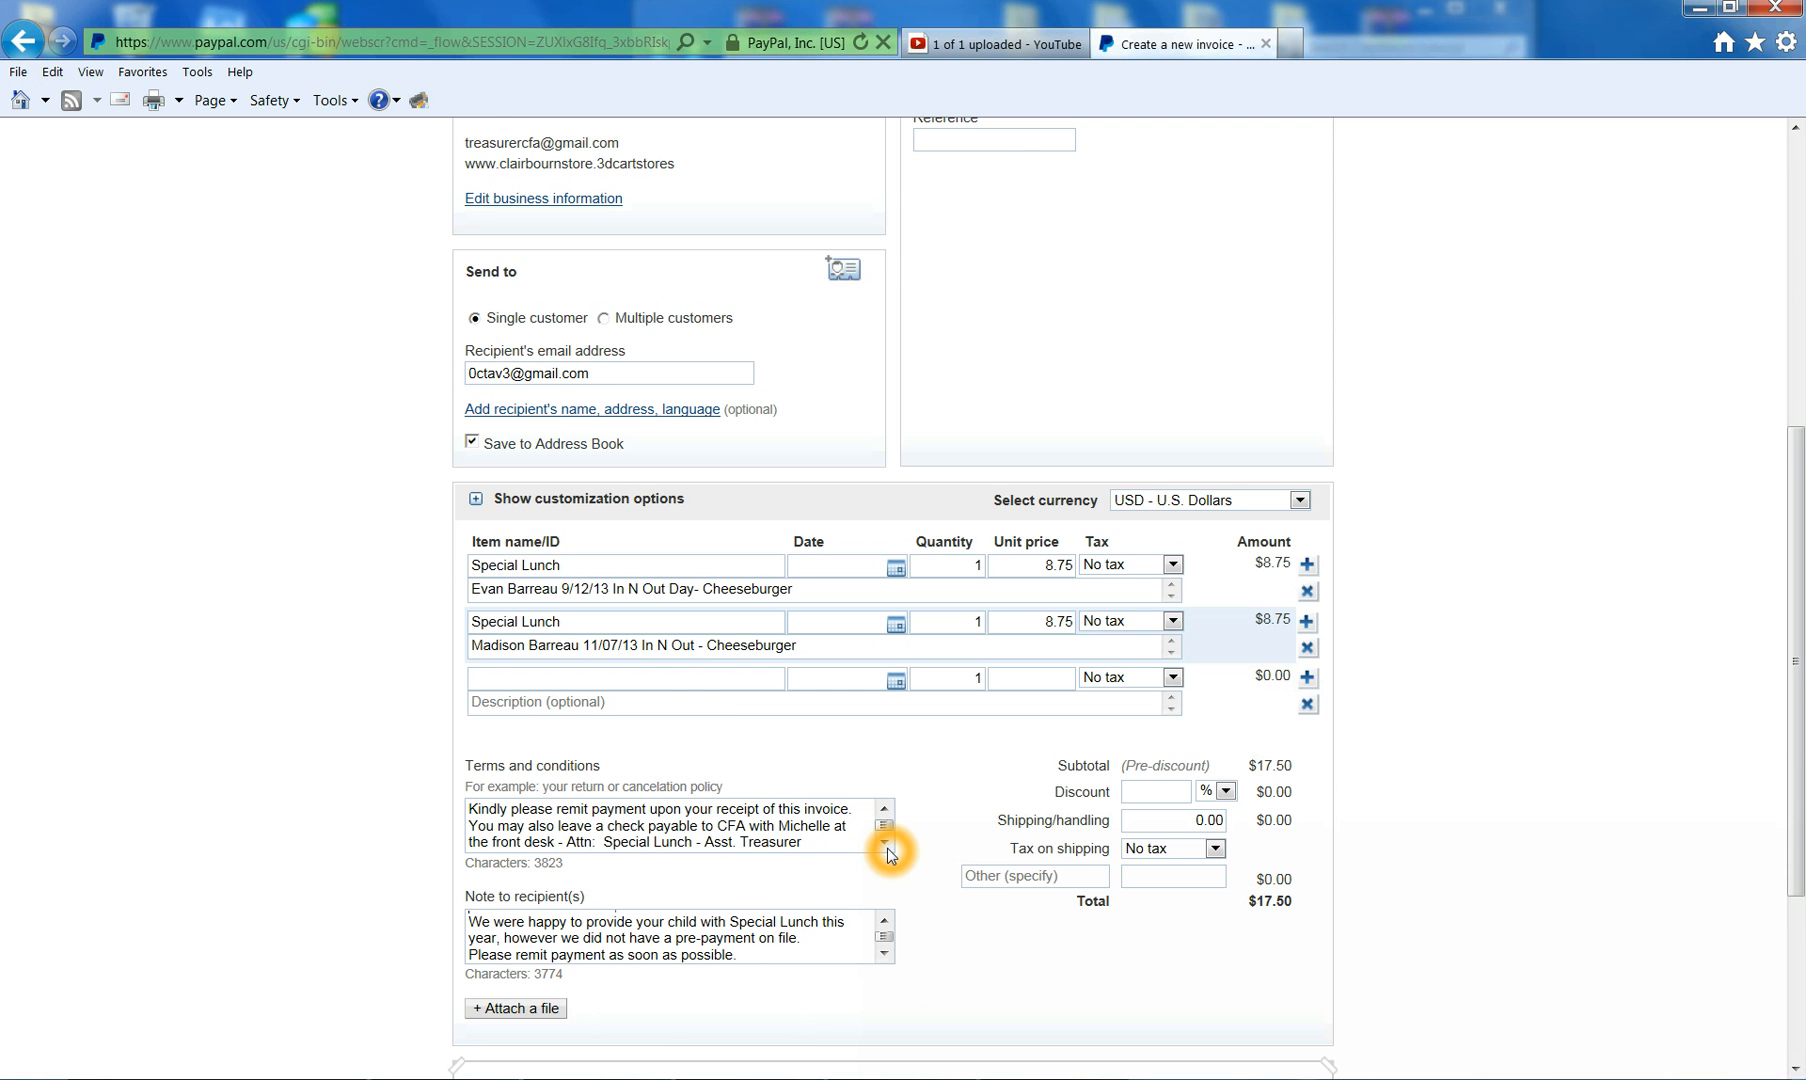
- Enter 'Special Lunch IOU- First Quarter' in the invoice's Memo field
scroll(889, 853, down, 3)
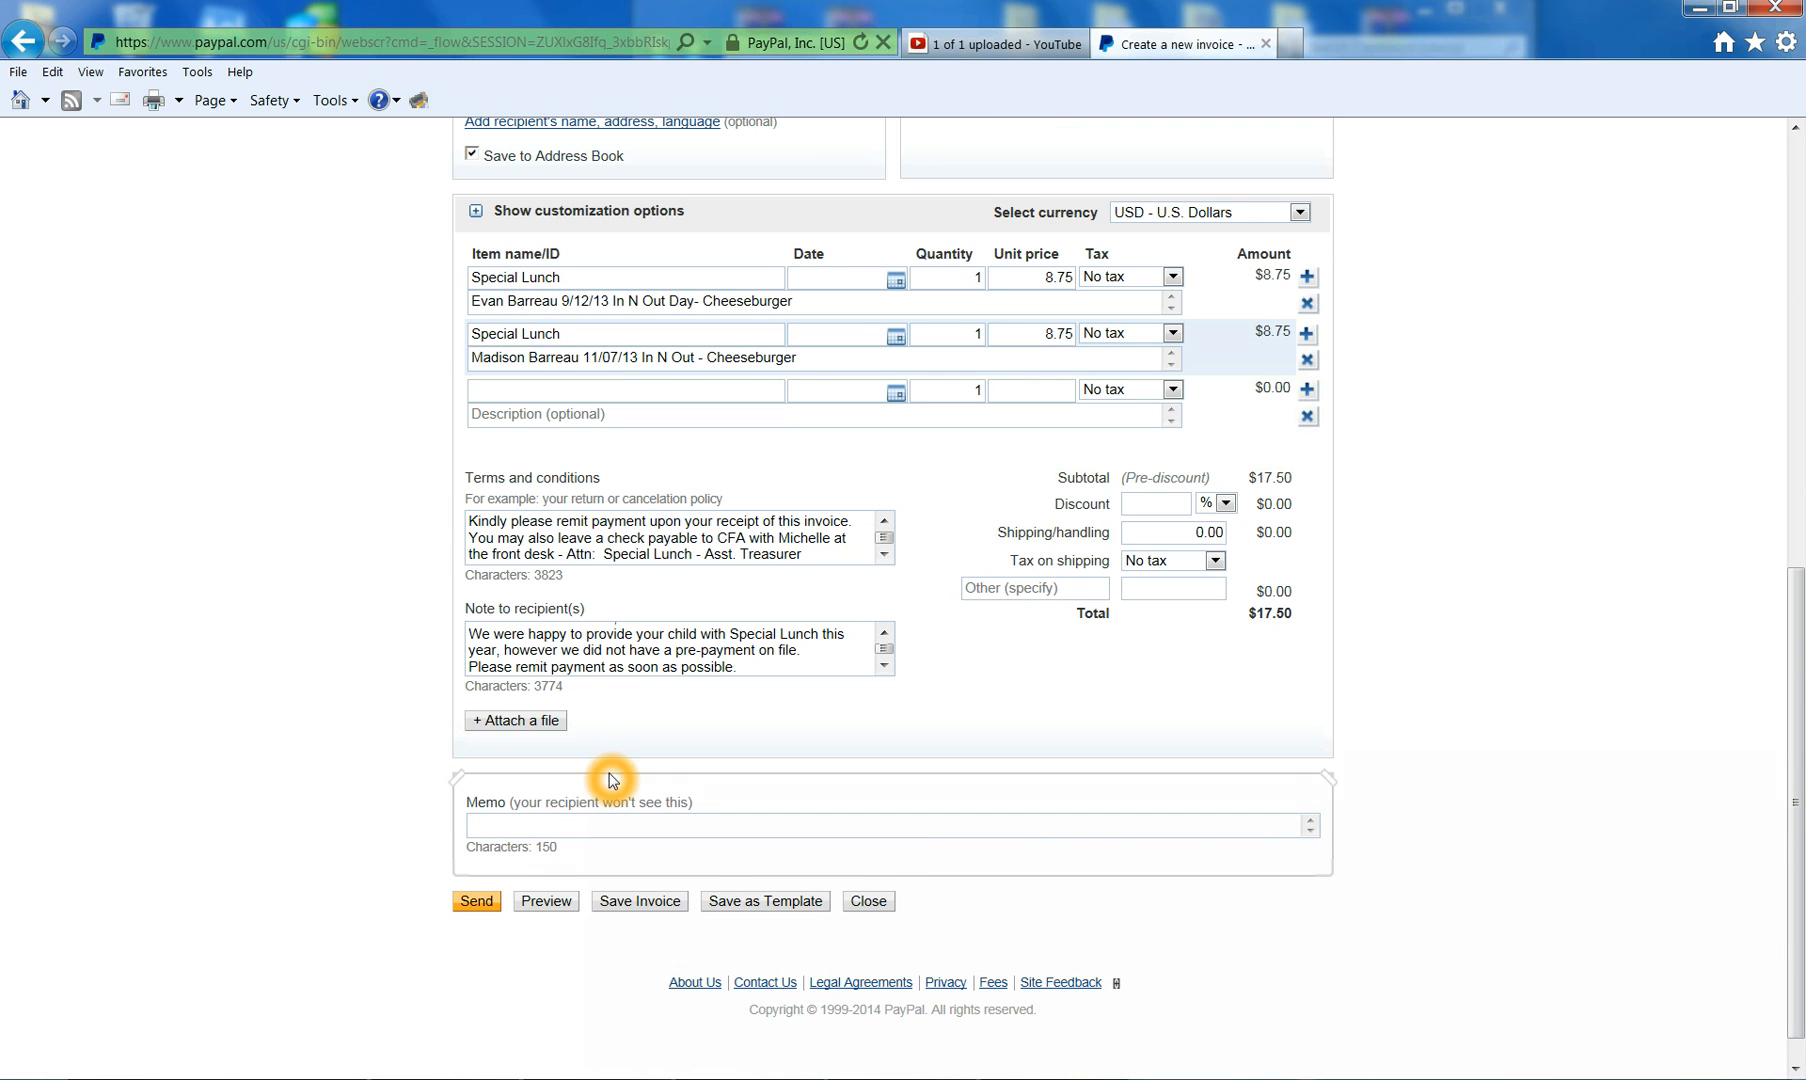
scroll(612, 769, up, 2)
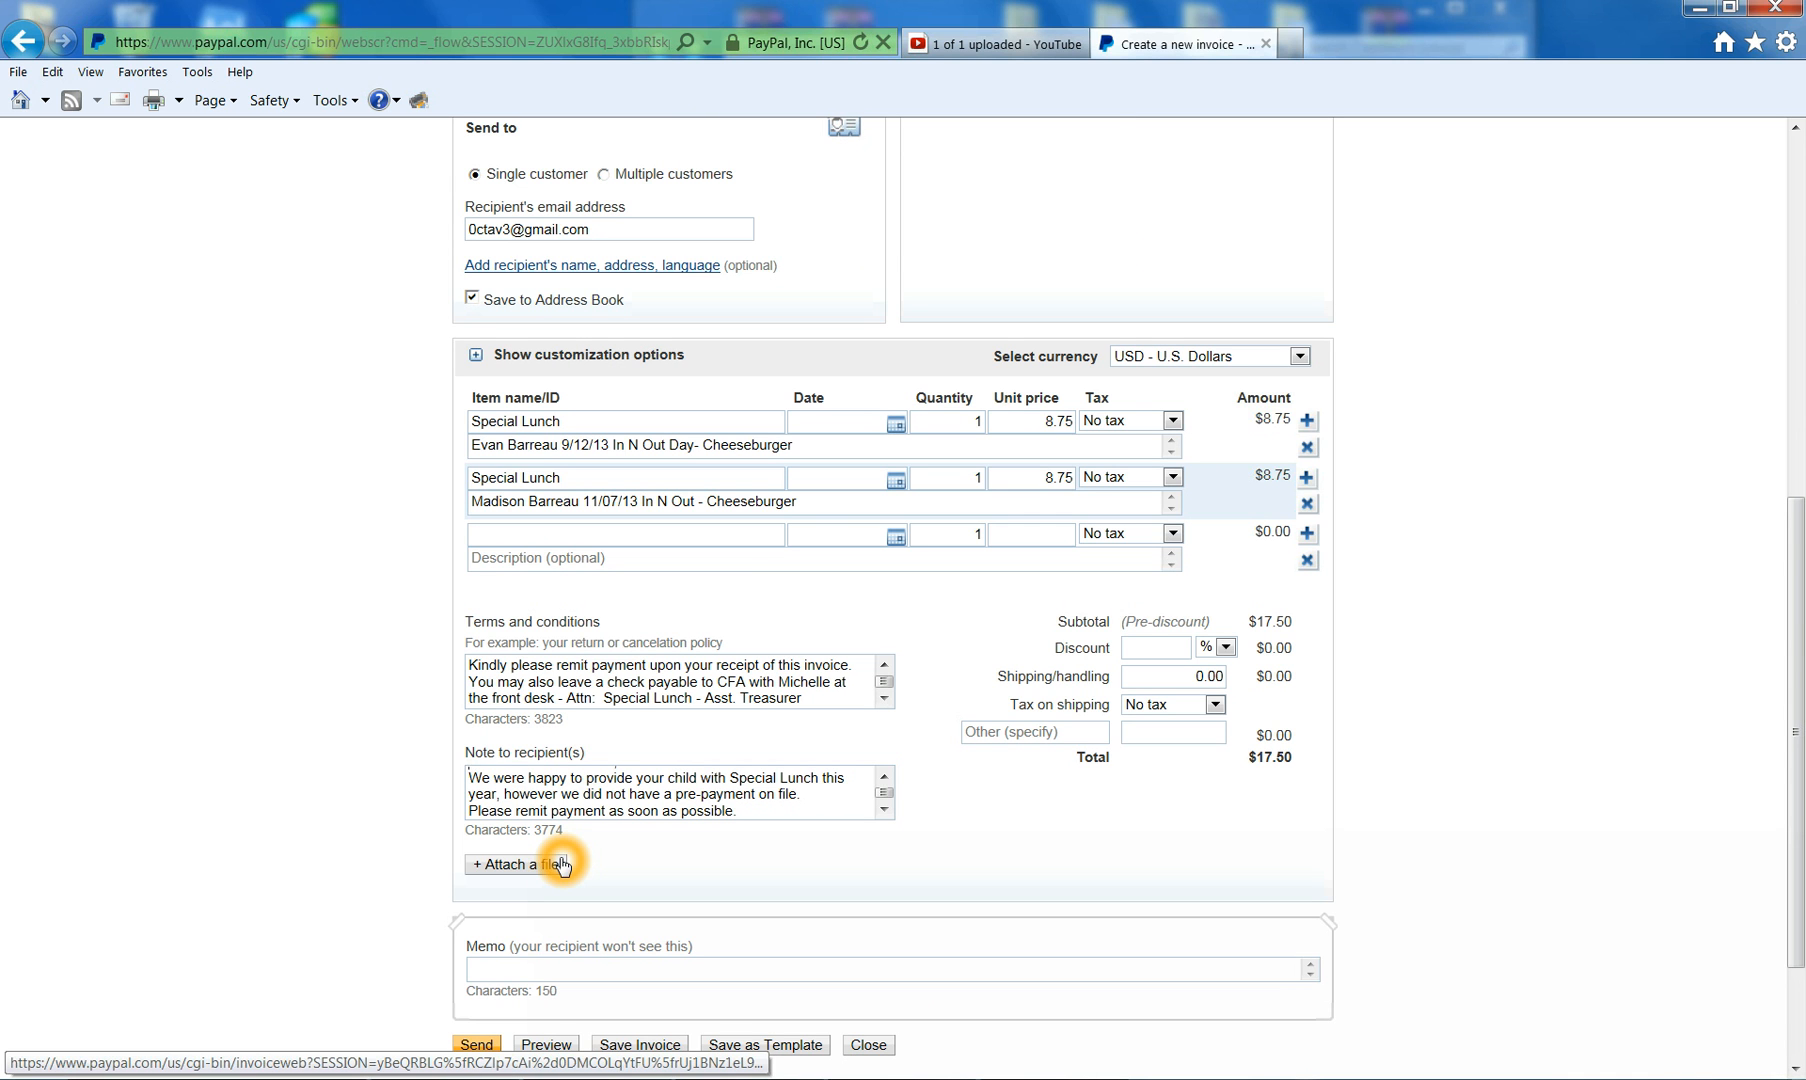
scroll(563, 862, up, 5)
scroll(560, 858, down, 7)
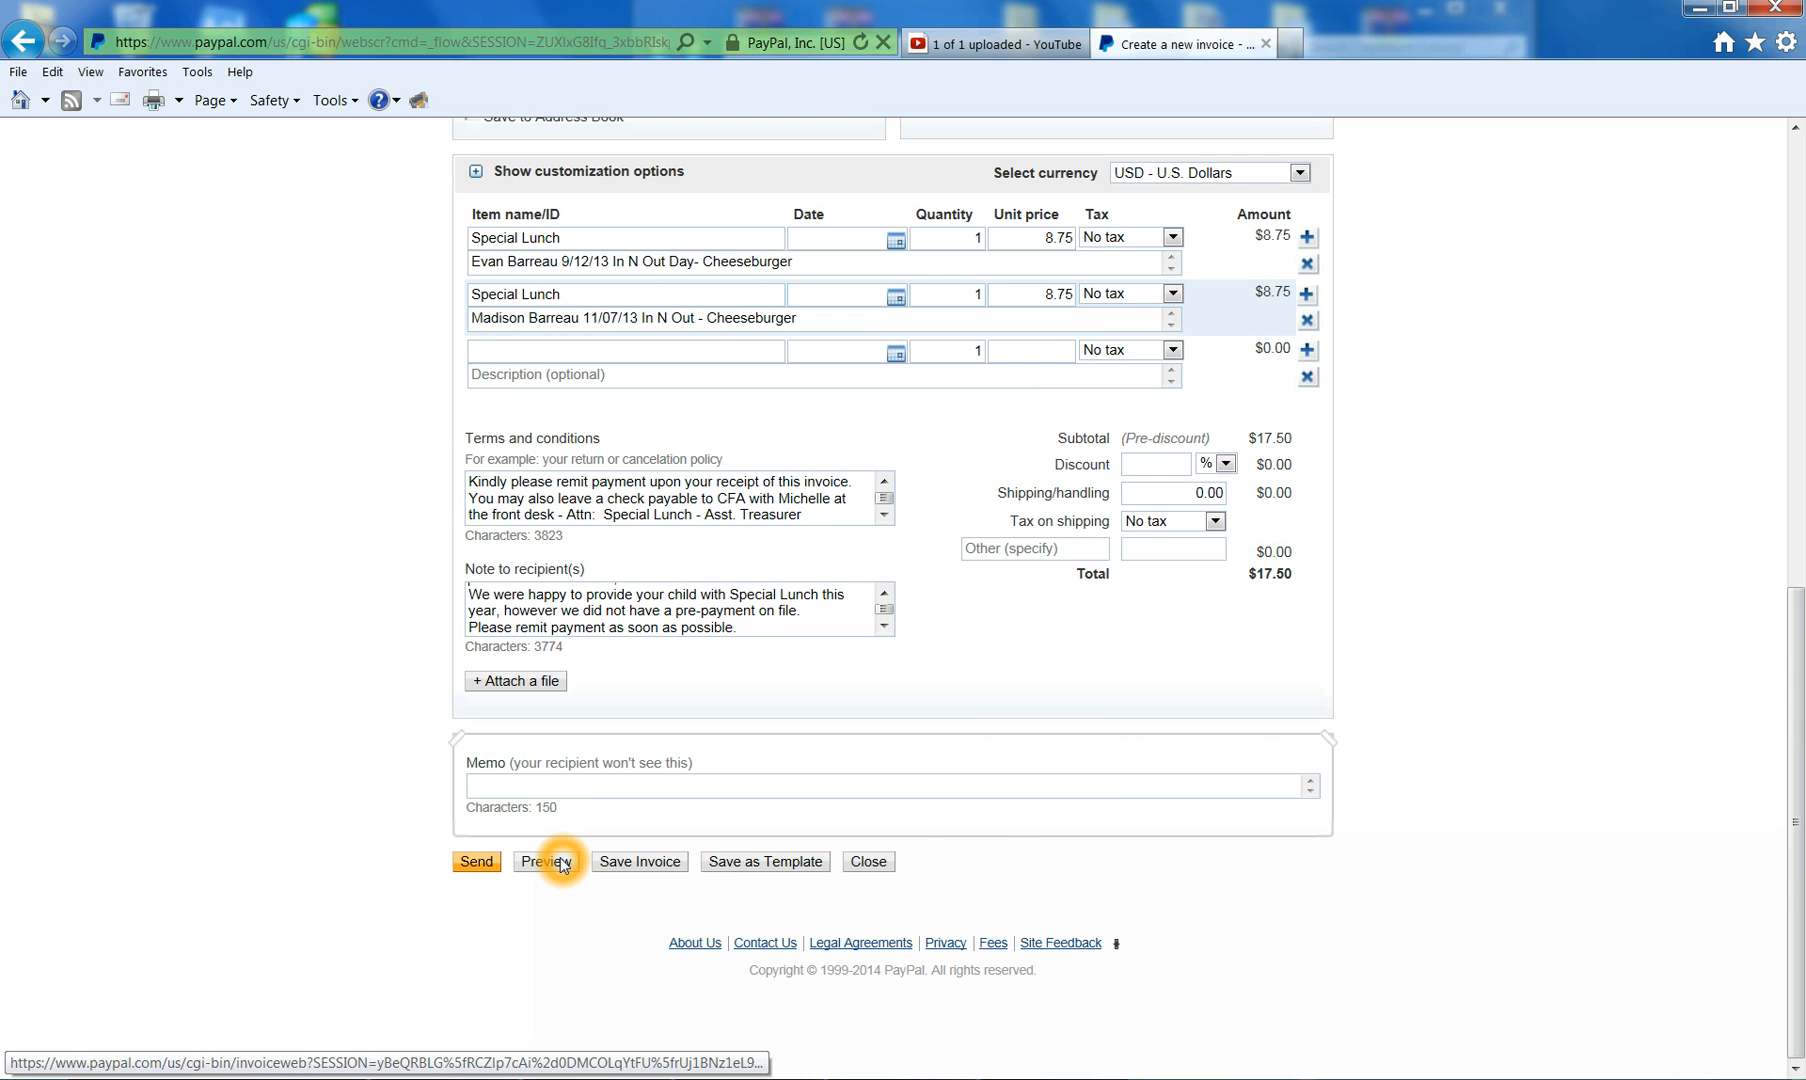
click(549, 788)
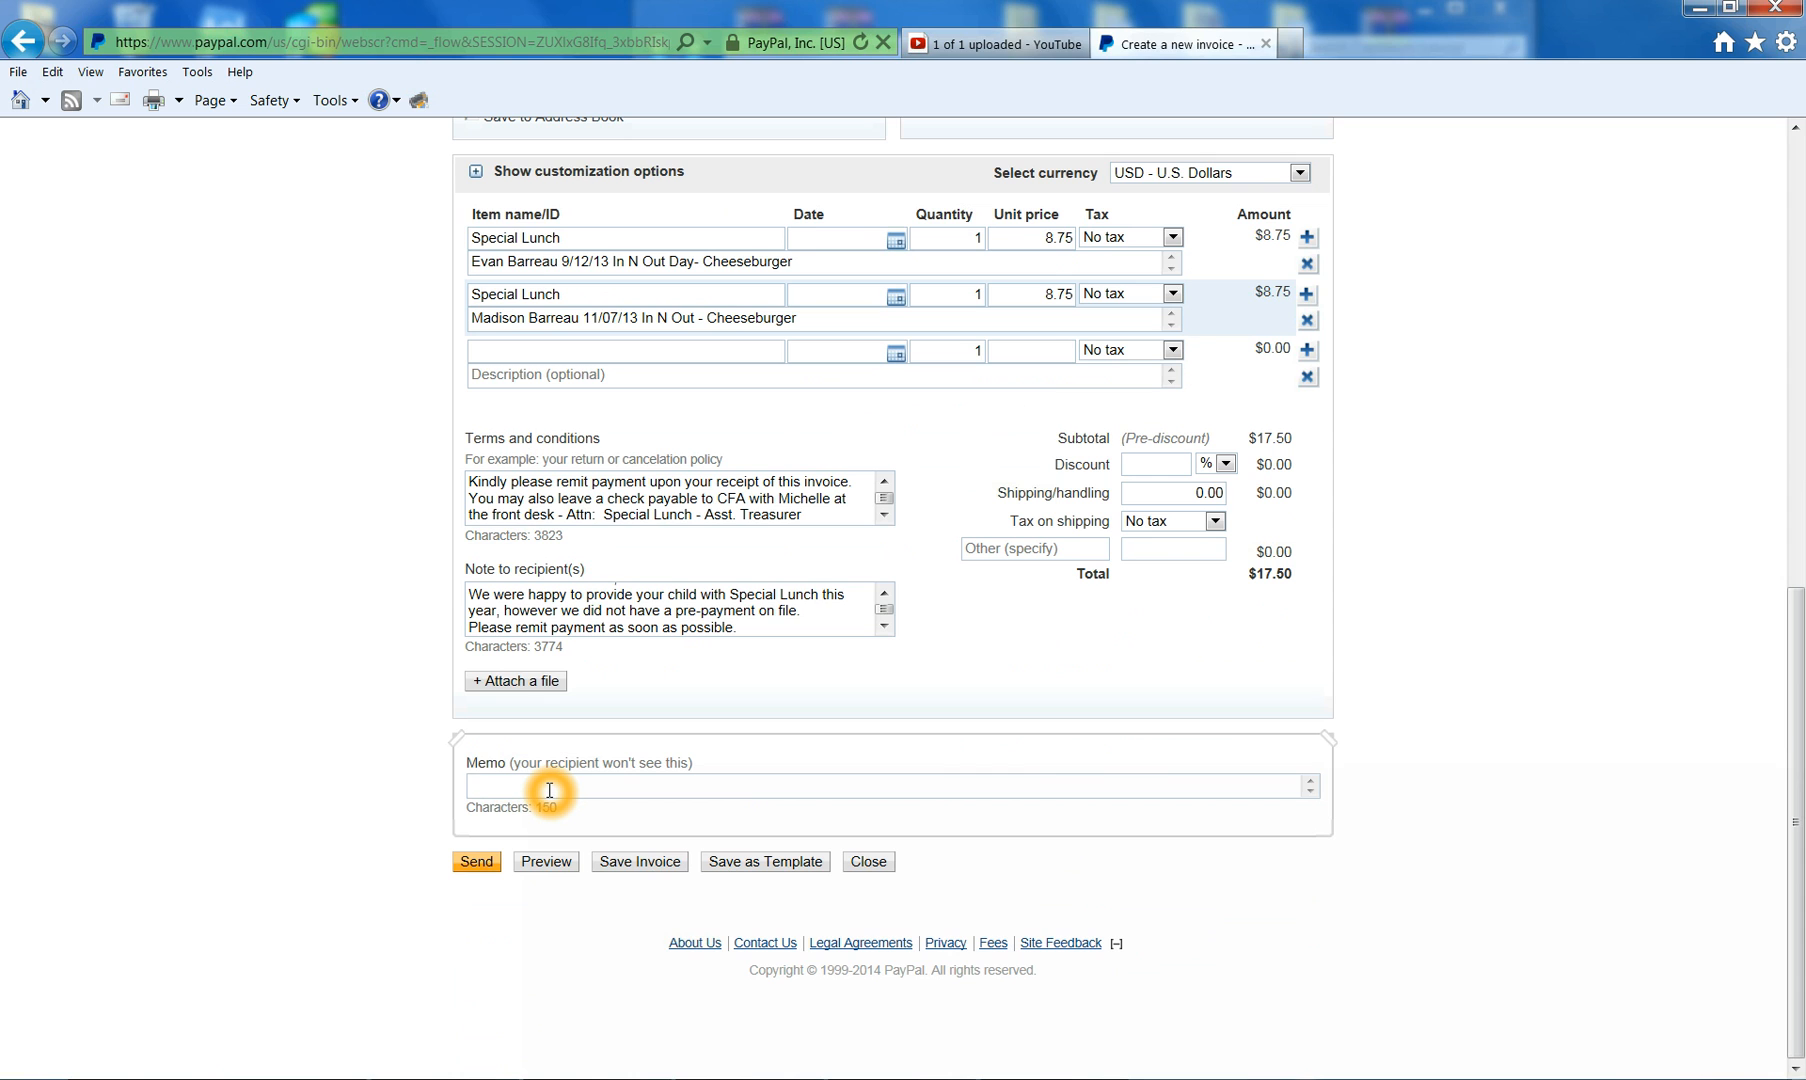
text(Special Lunch IOU-)
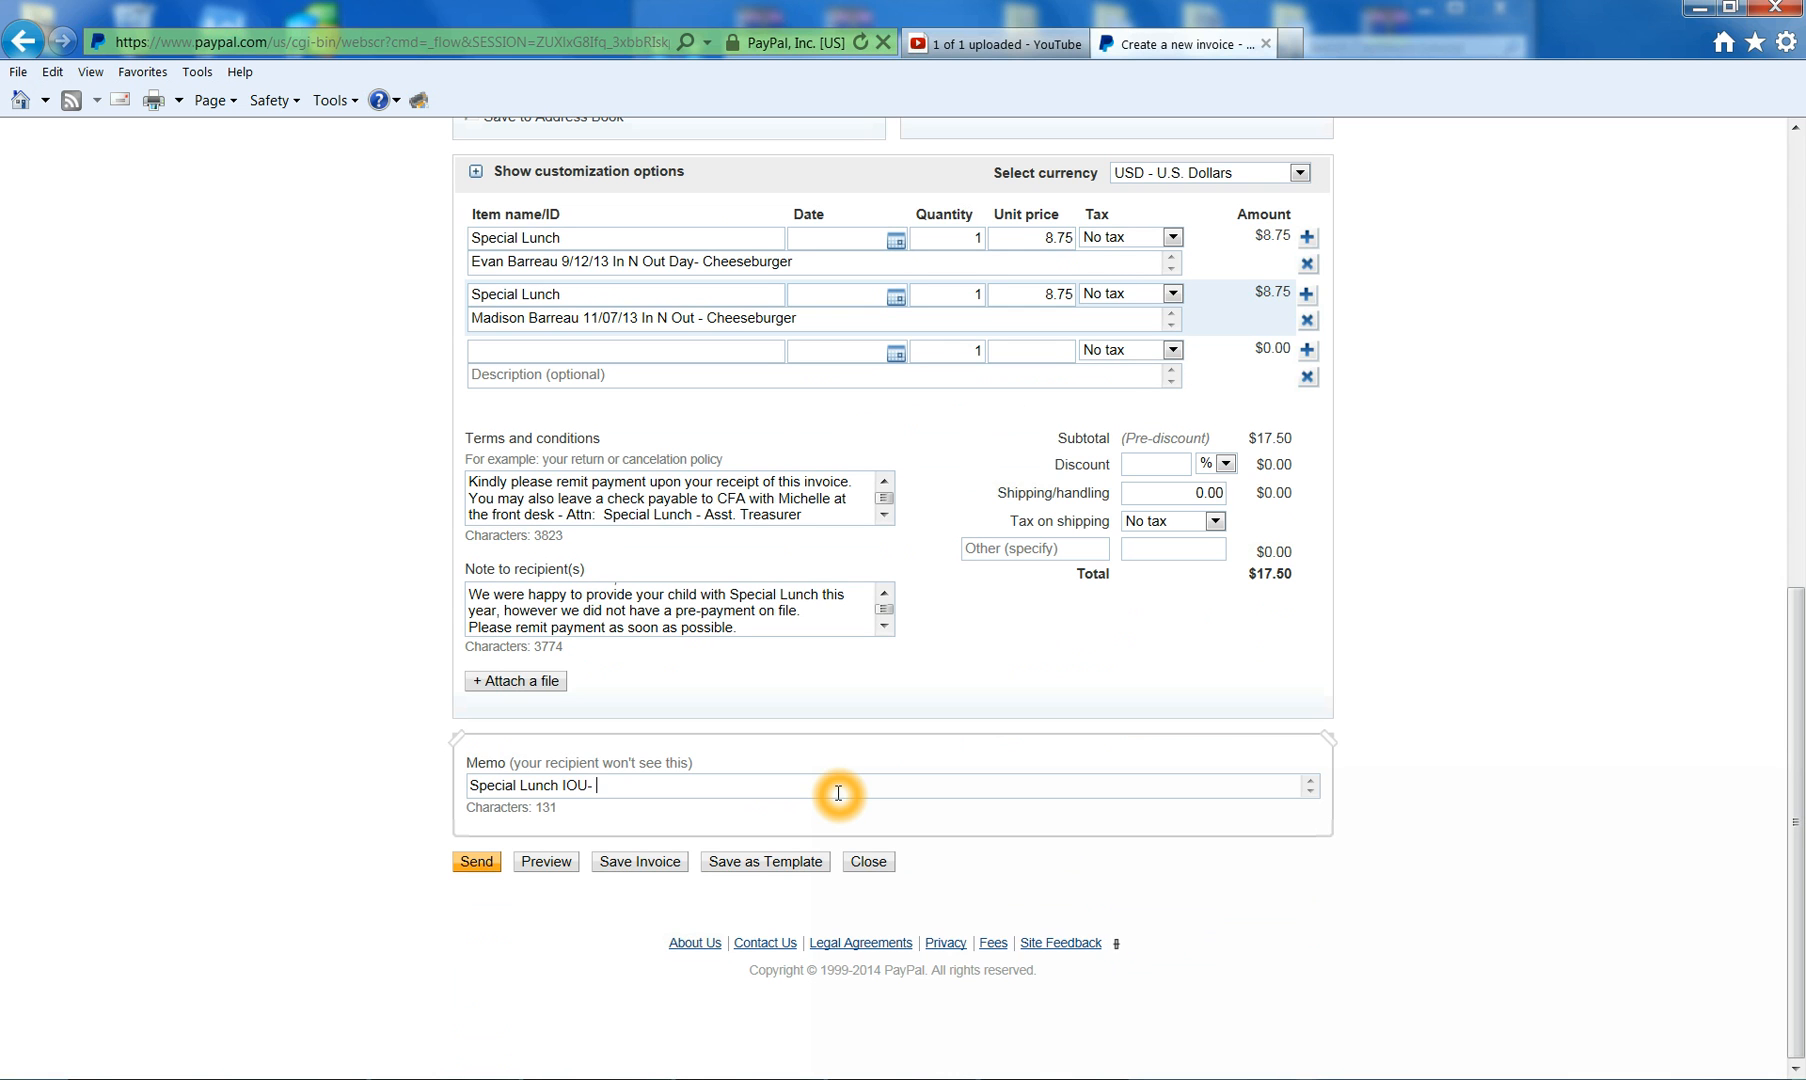
text(First Quarter)
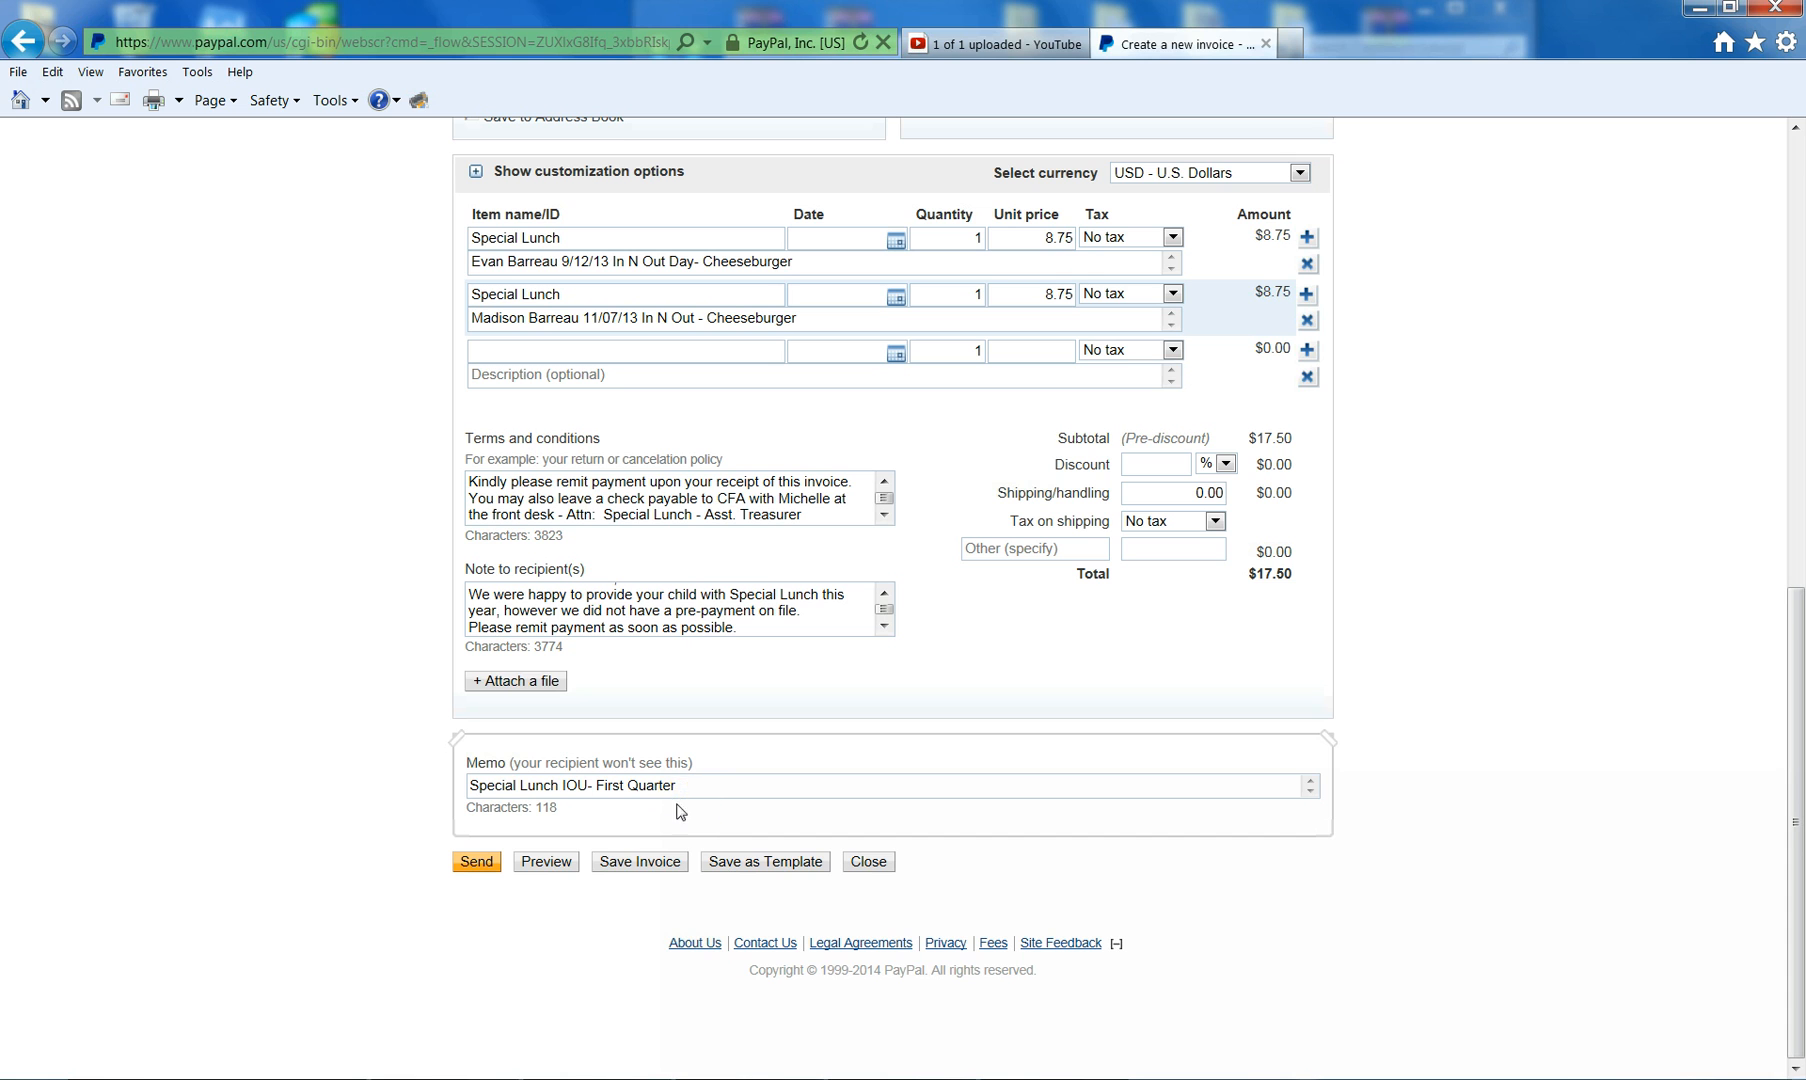
click(781, 787)
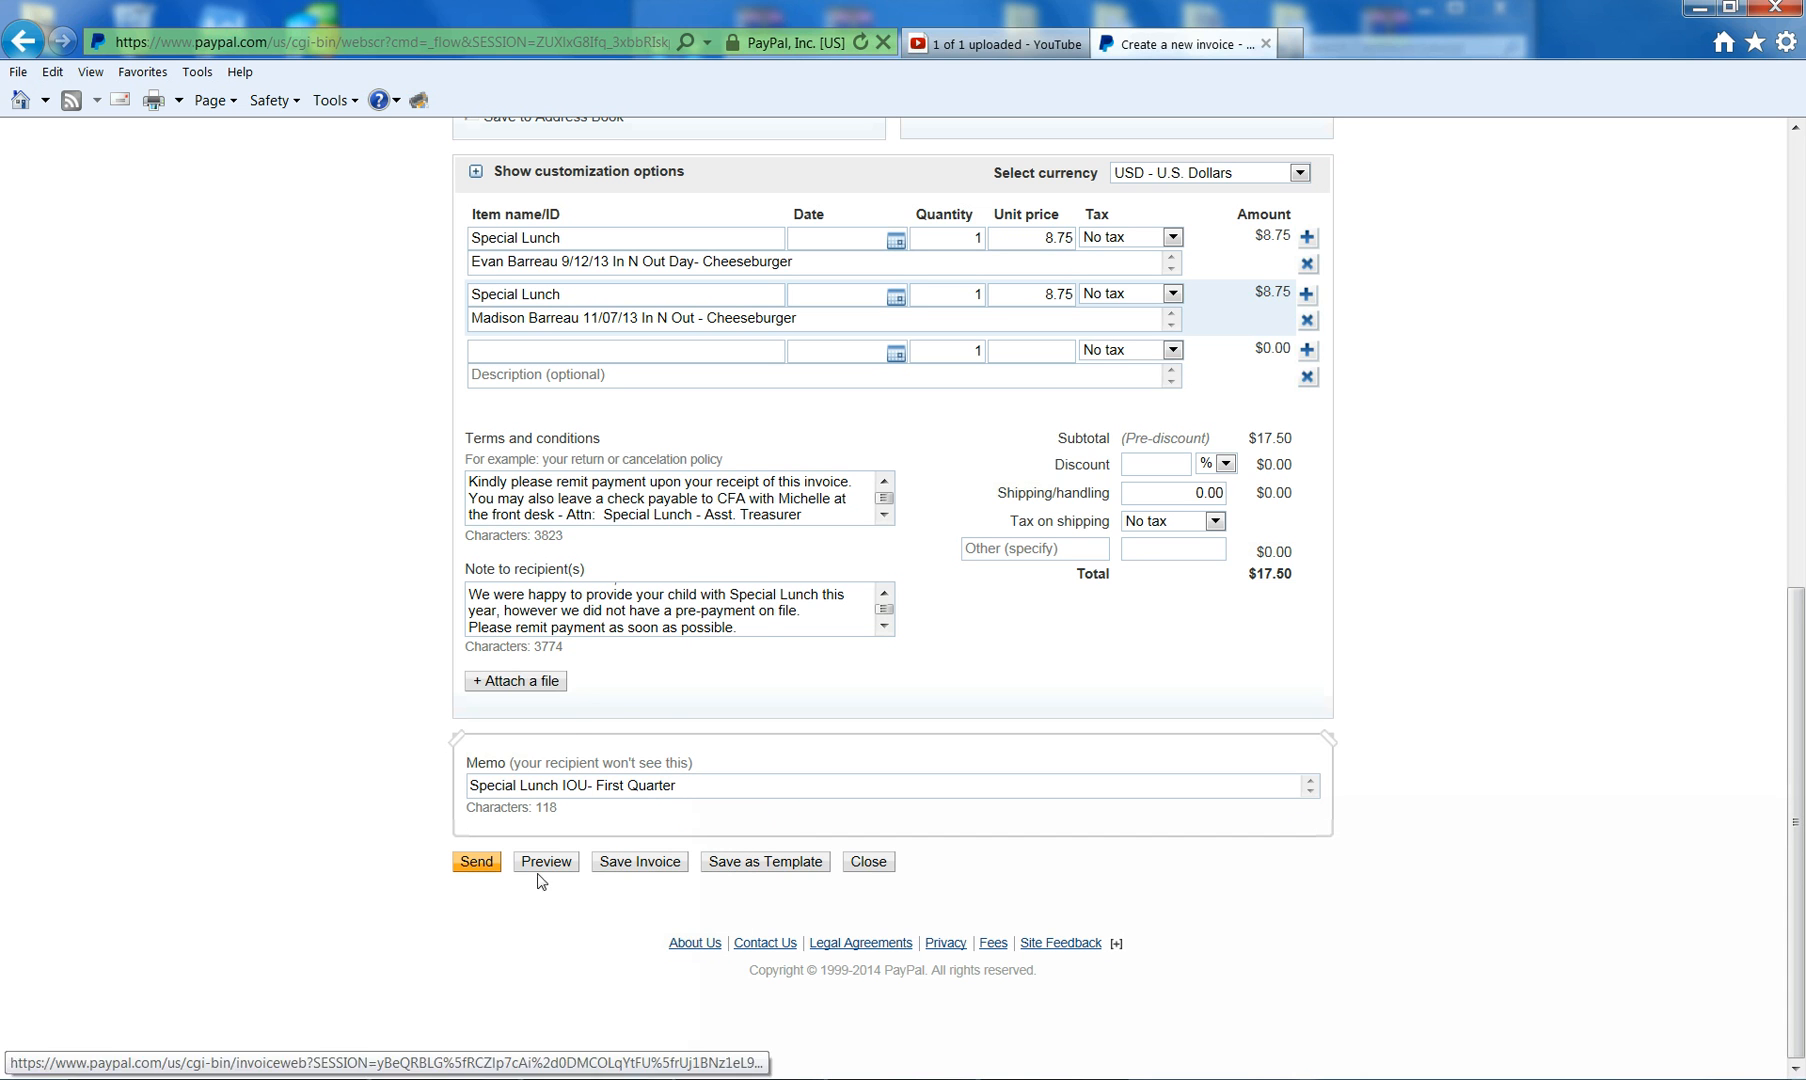
click(757, 864)
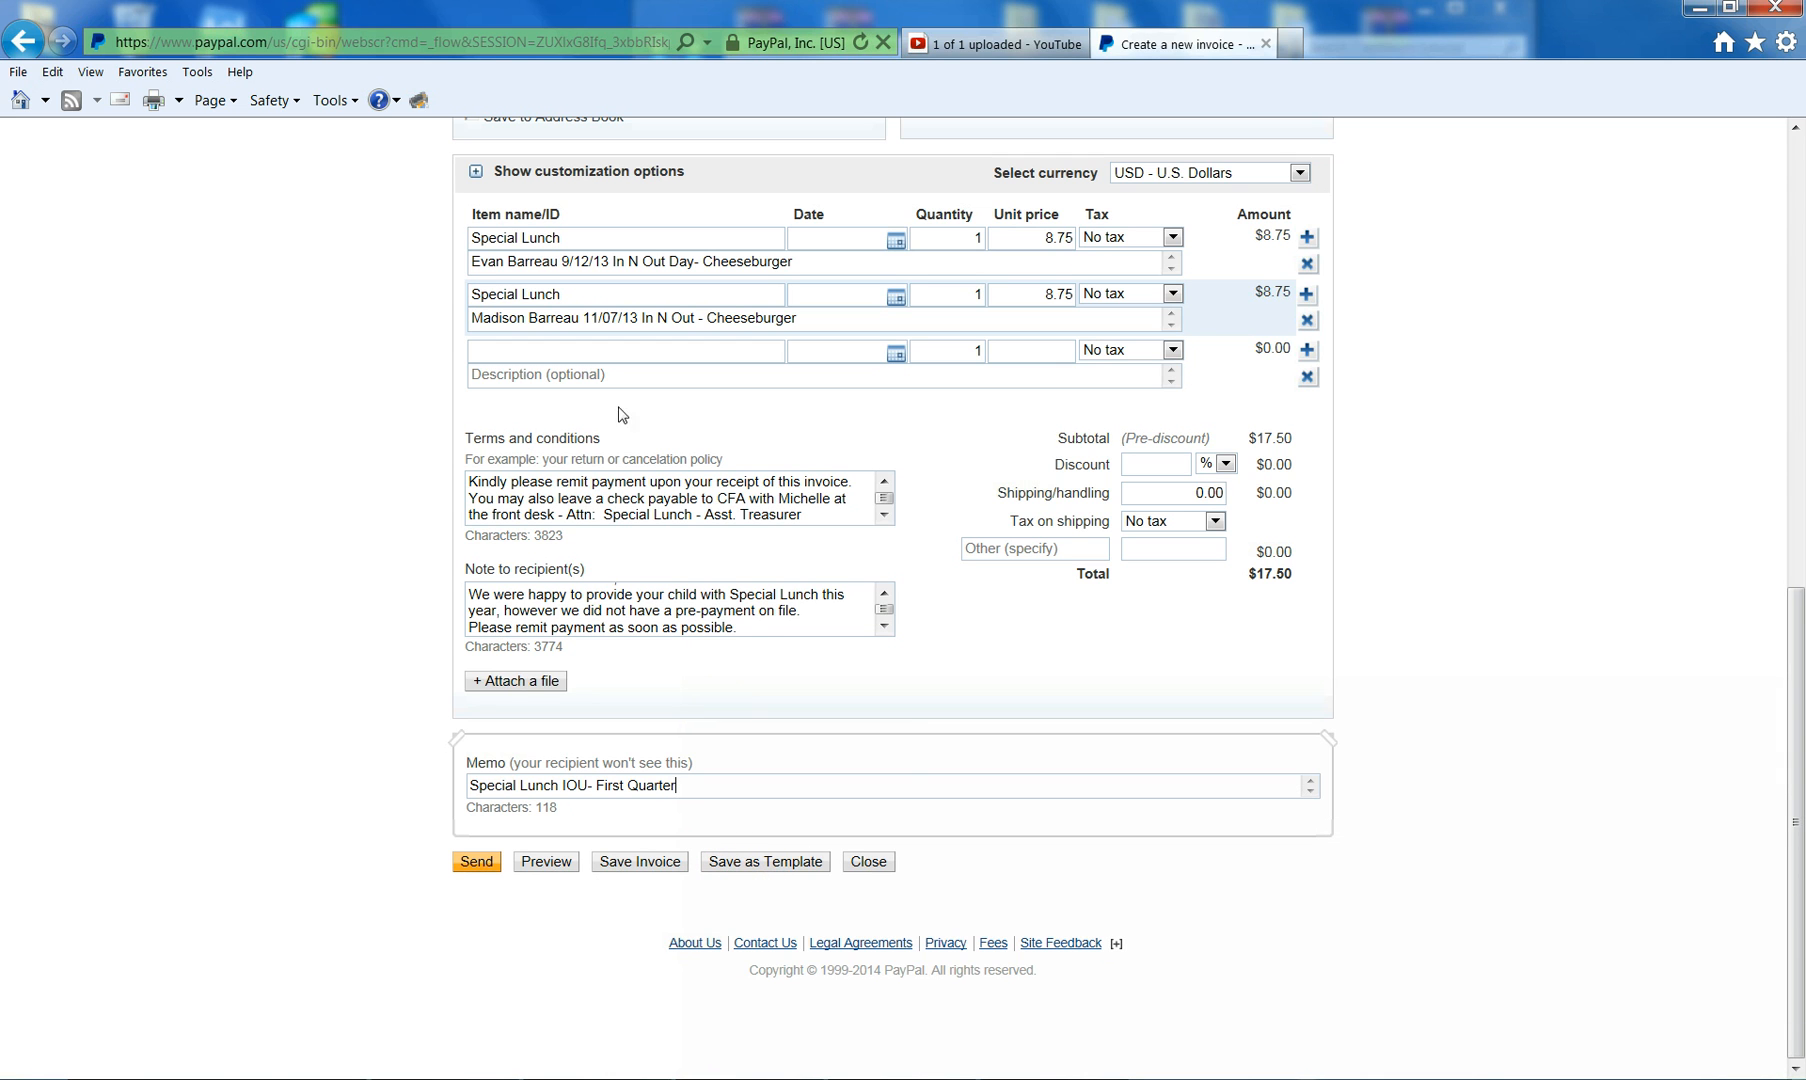
- Save the $17.50 invoice as the default template 'Special Lunch IOU'
click(797, 866)
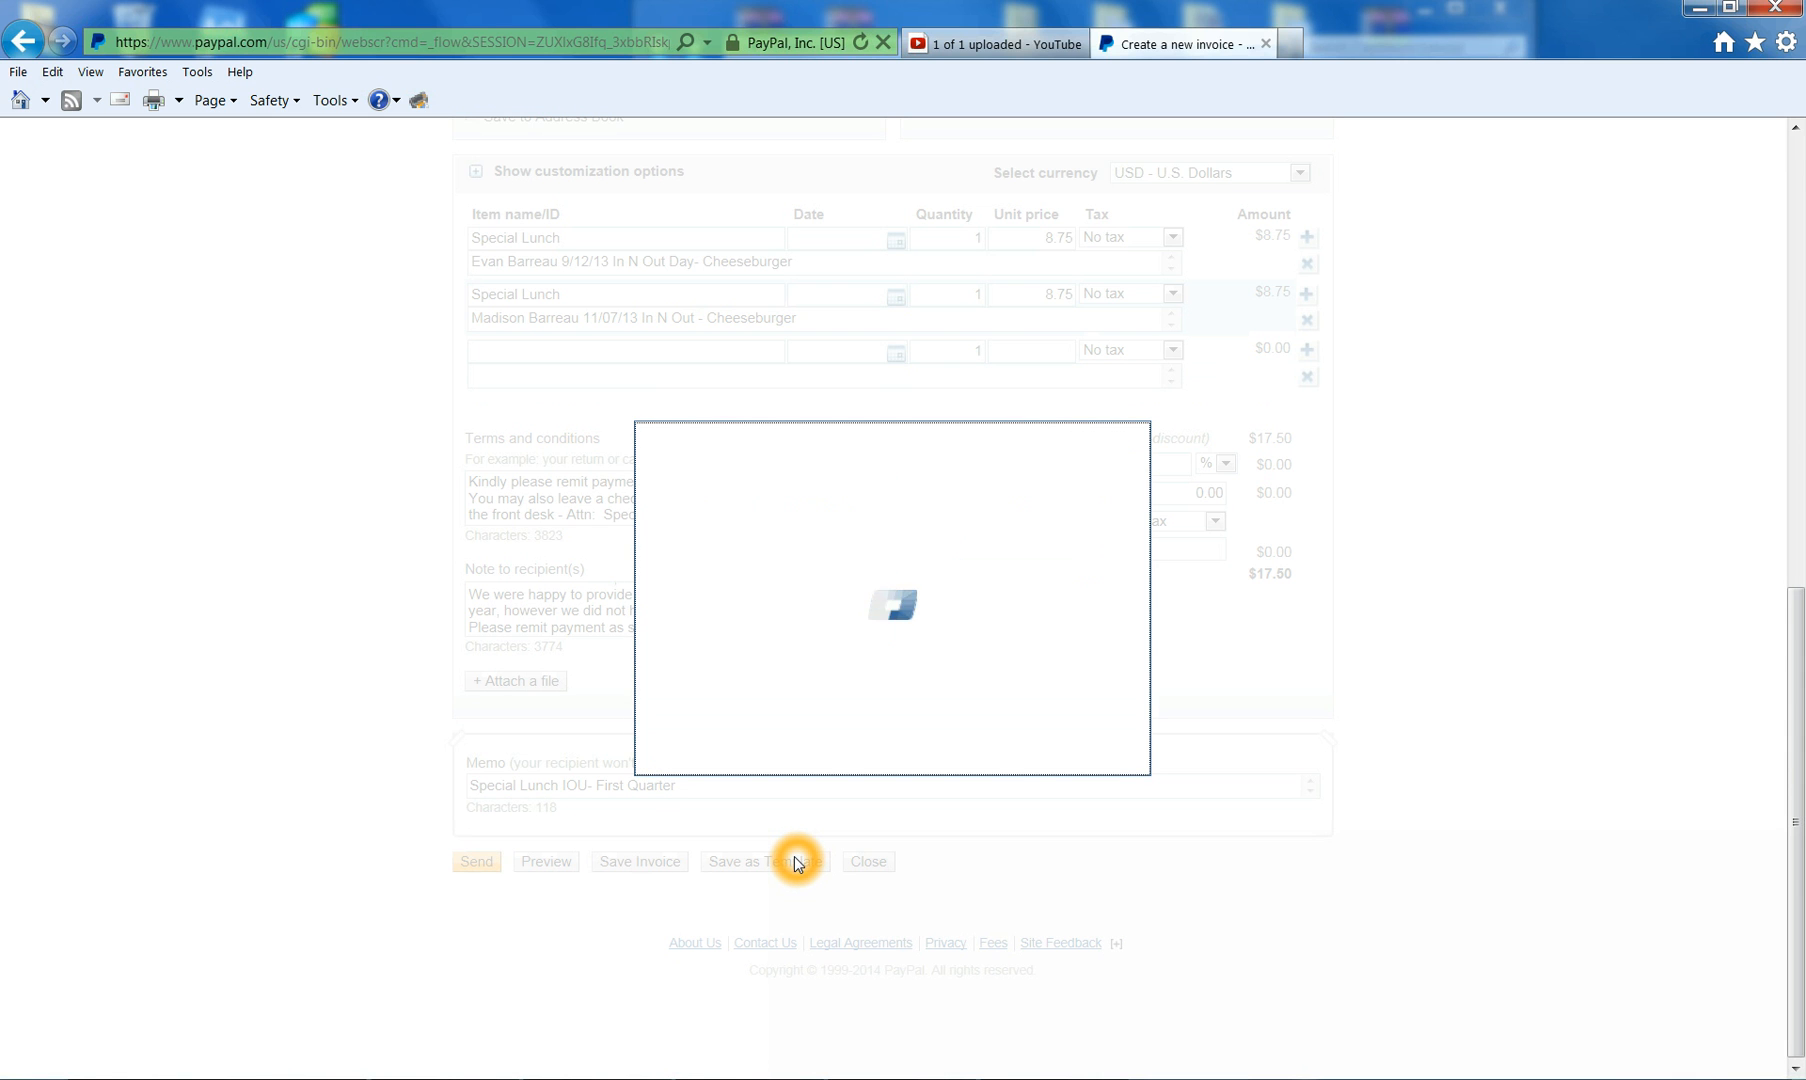
click(1022, 688)
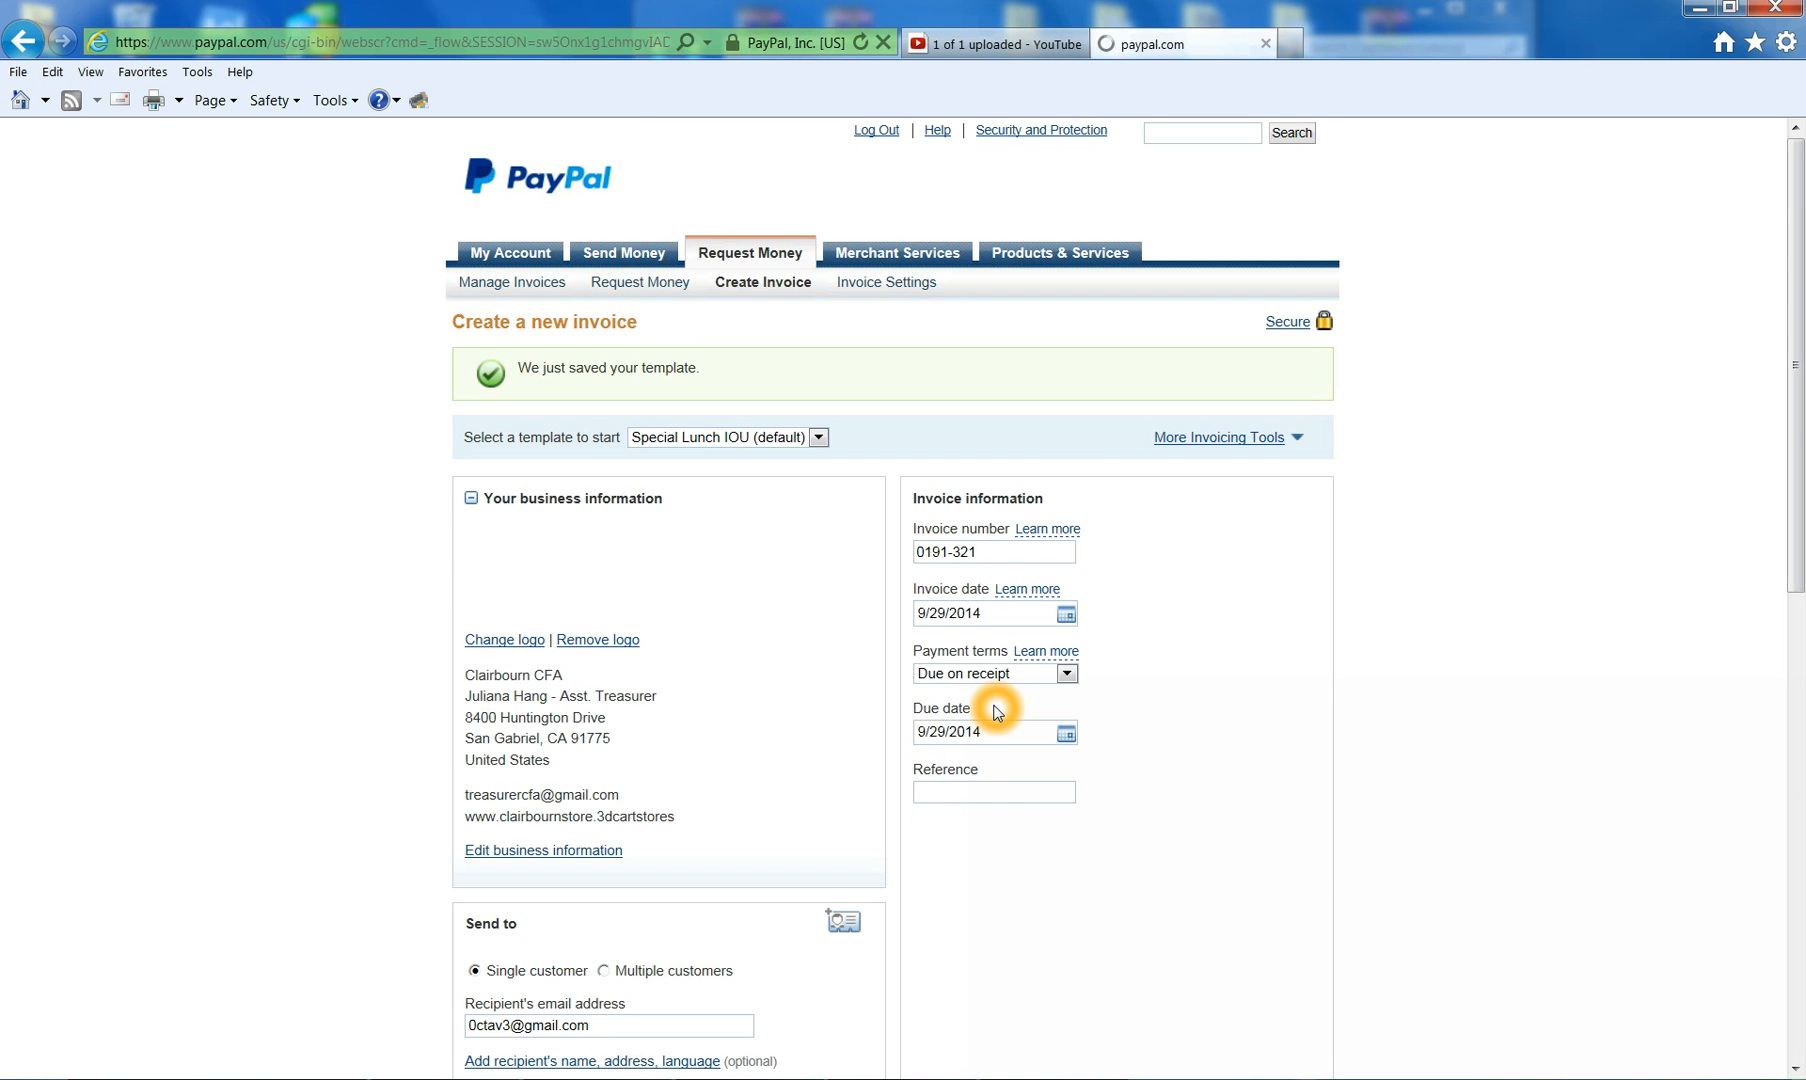
scroll(960, 725, down, 5)
scroll(940, 747, down, 4)
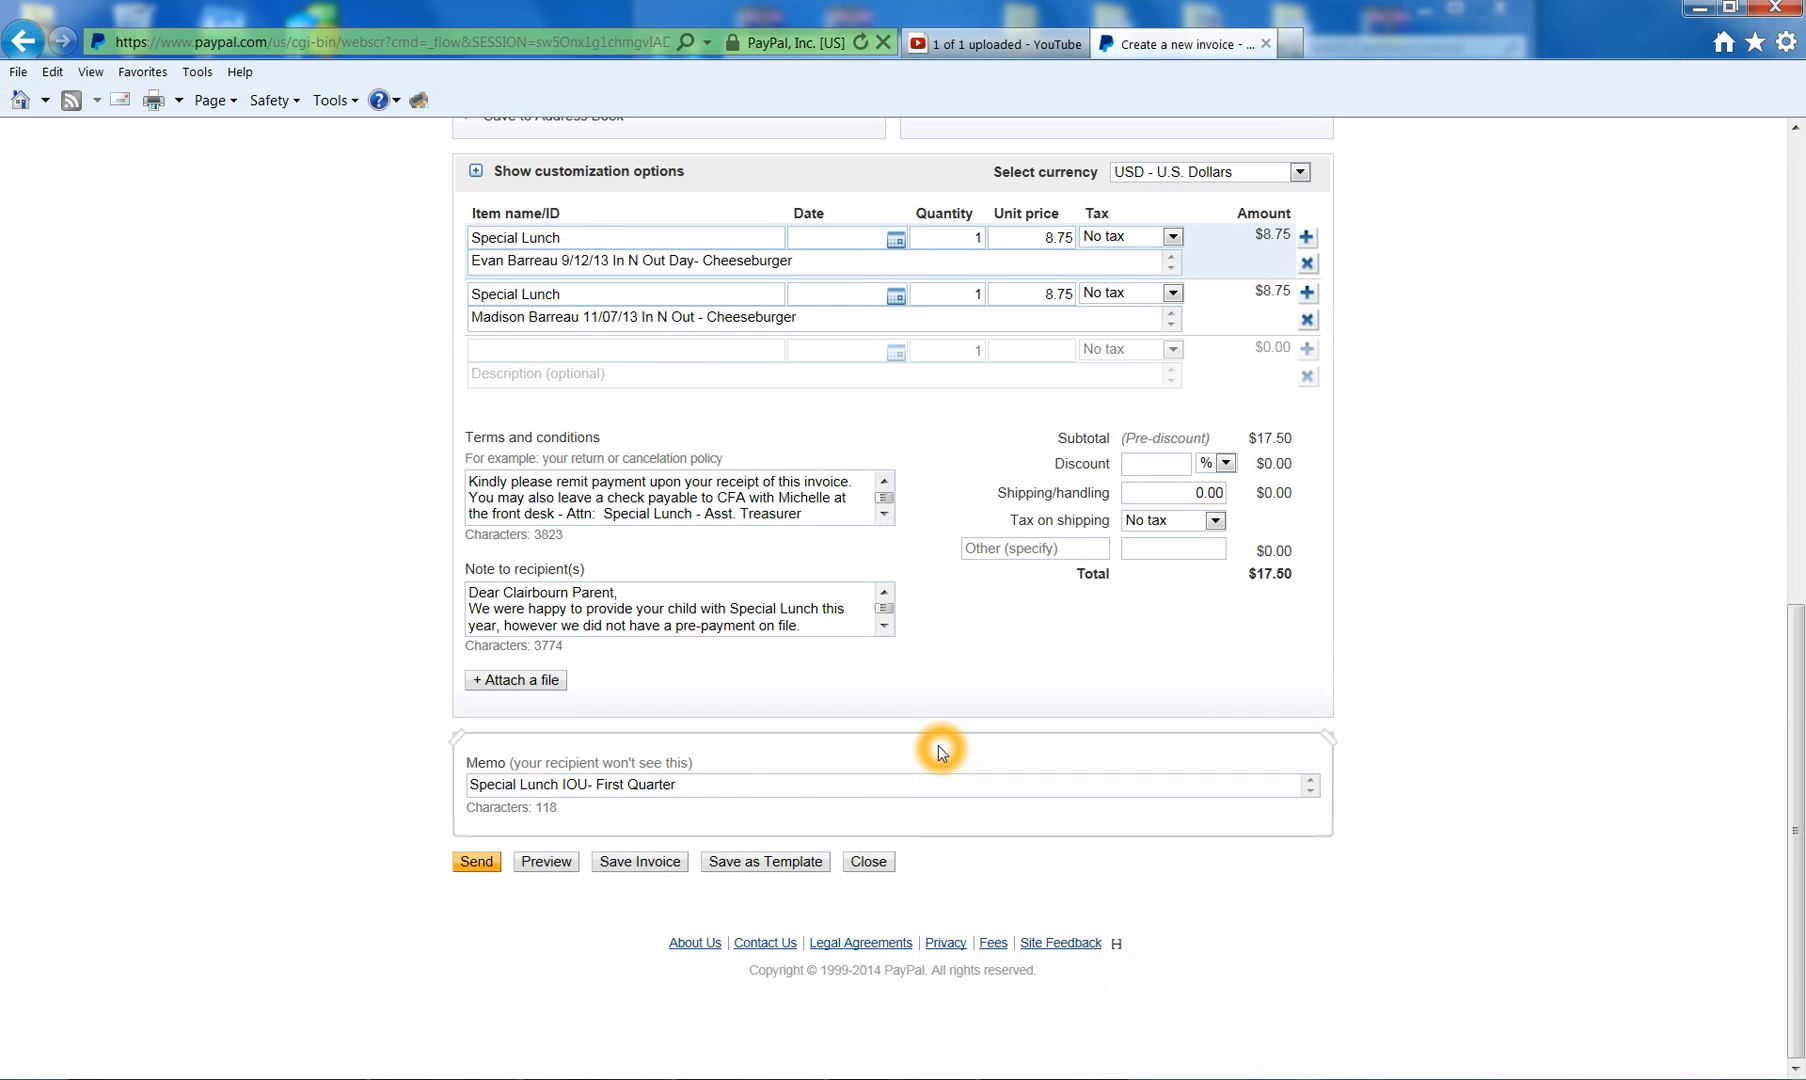
click(663, 866)
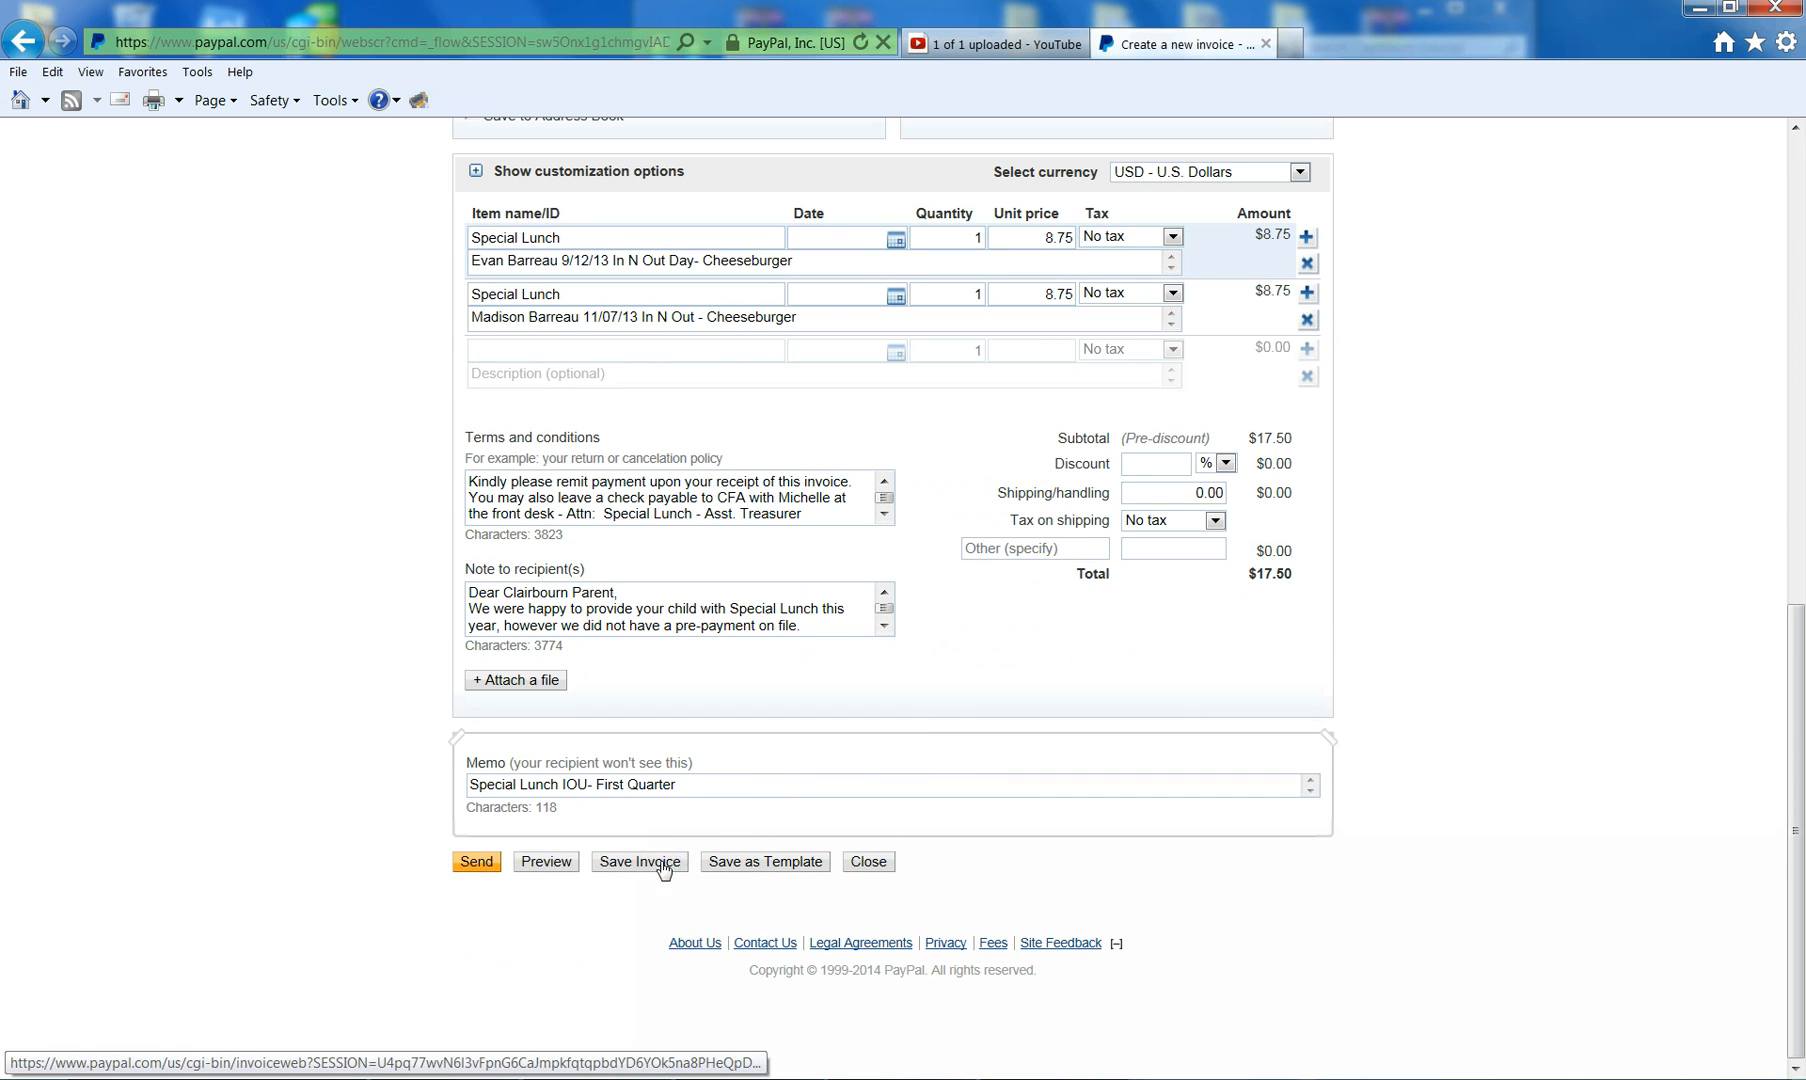
- Open the invoice preview and check the two $8.75 Special Lunch lines
click(545, 863)
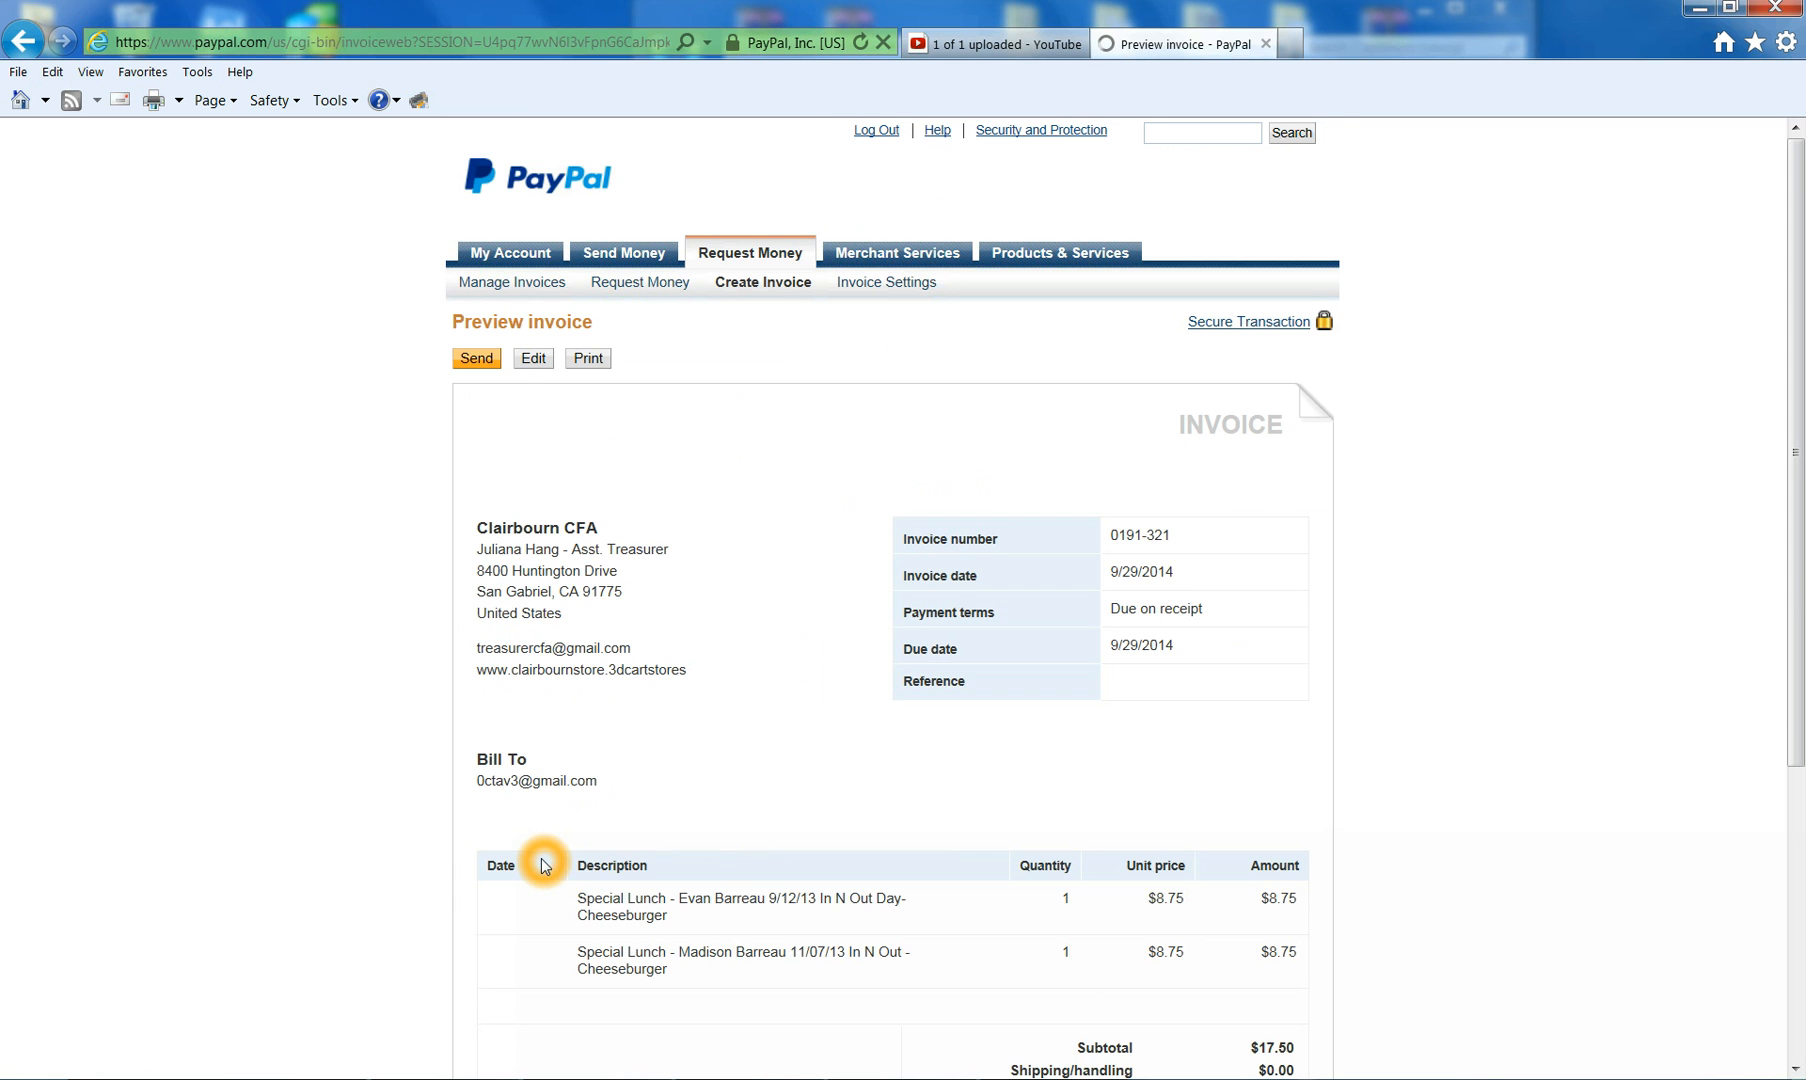
scroll(962, 570, down, 2)
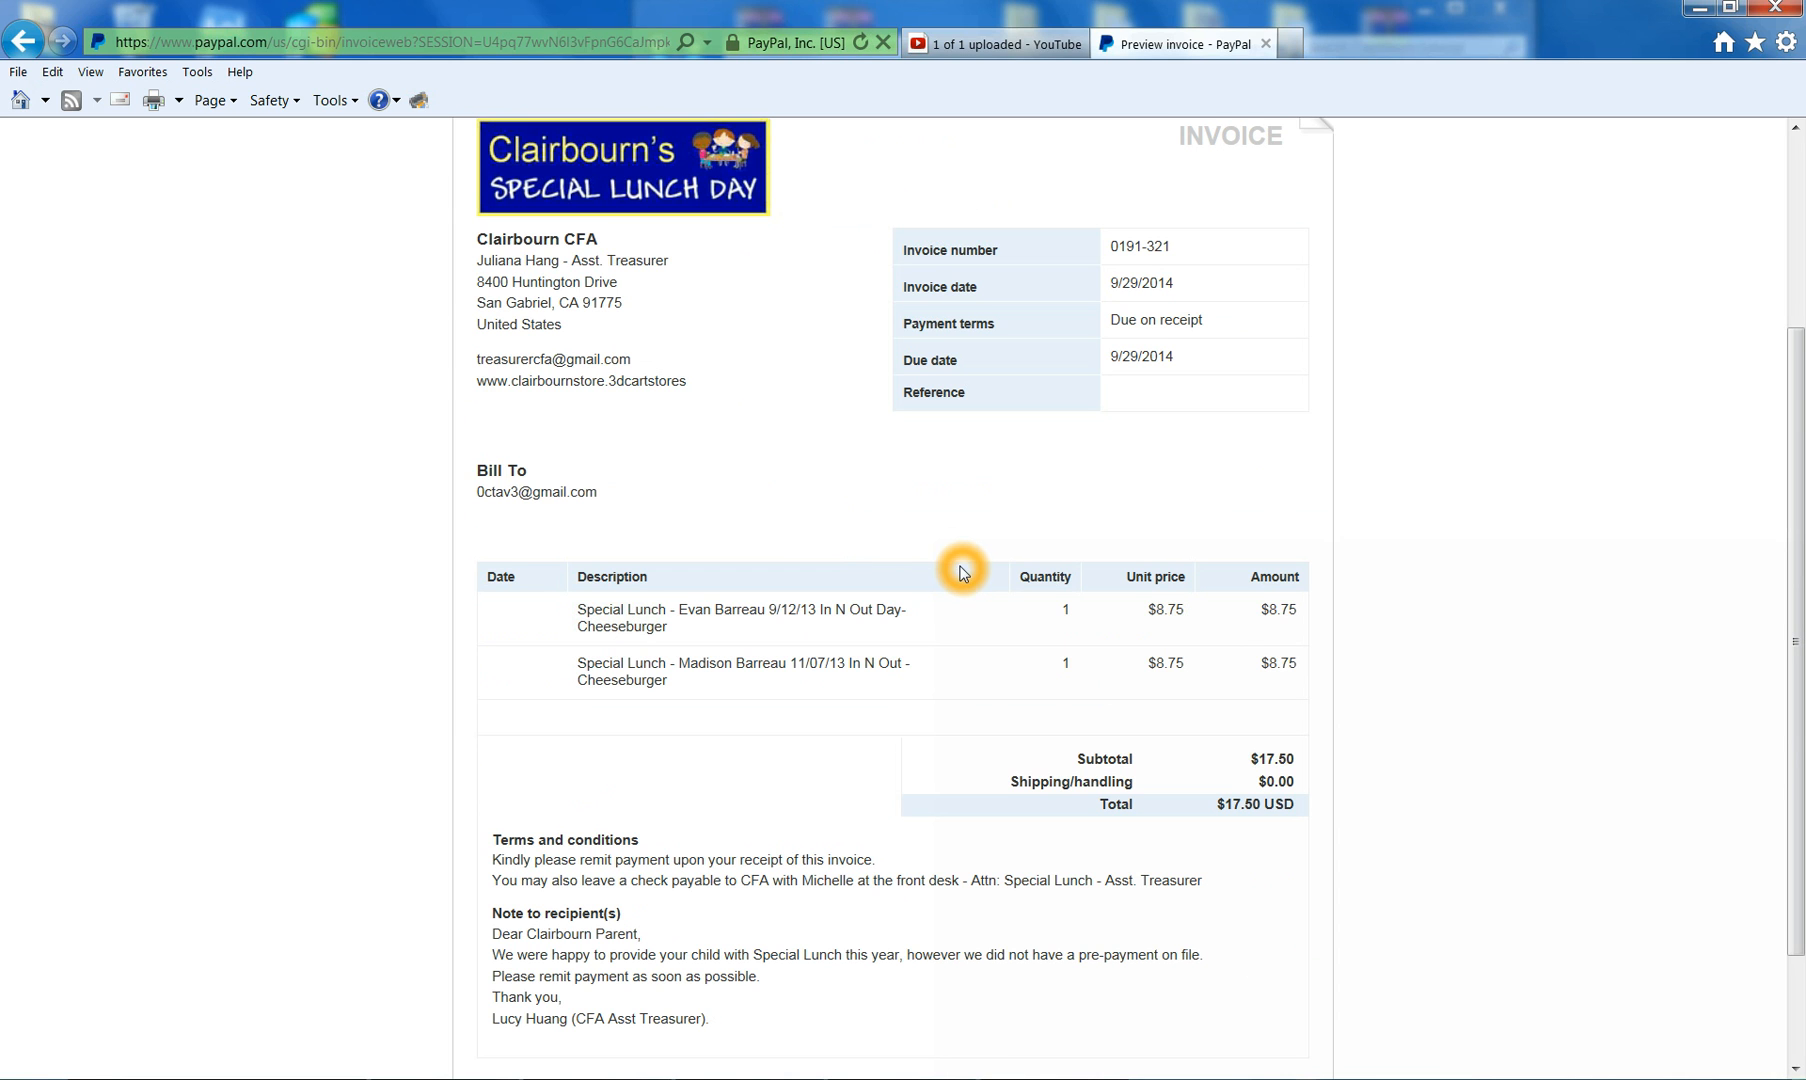
click(626, 634)
click(775, 618)
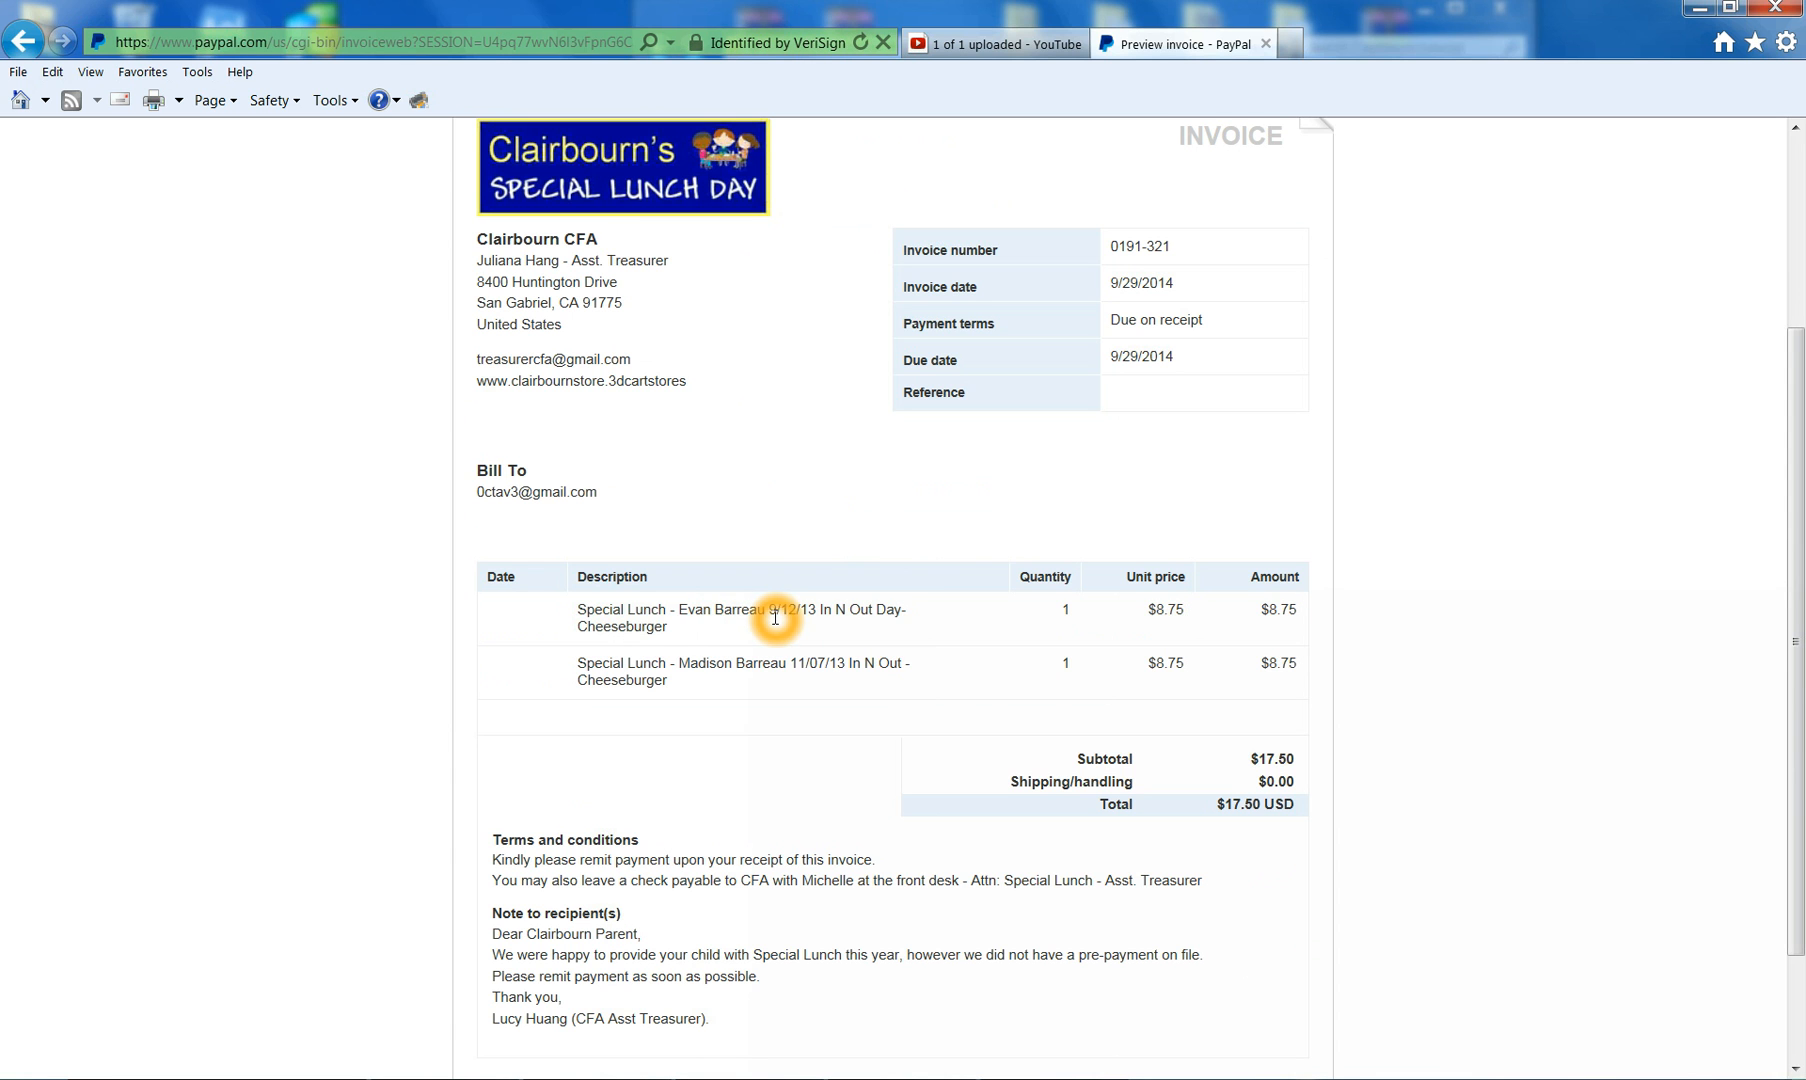
click(778, 617)
click(810, 621)
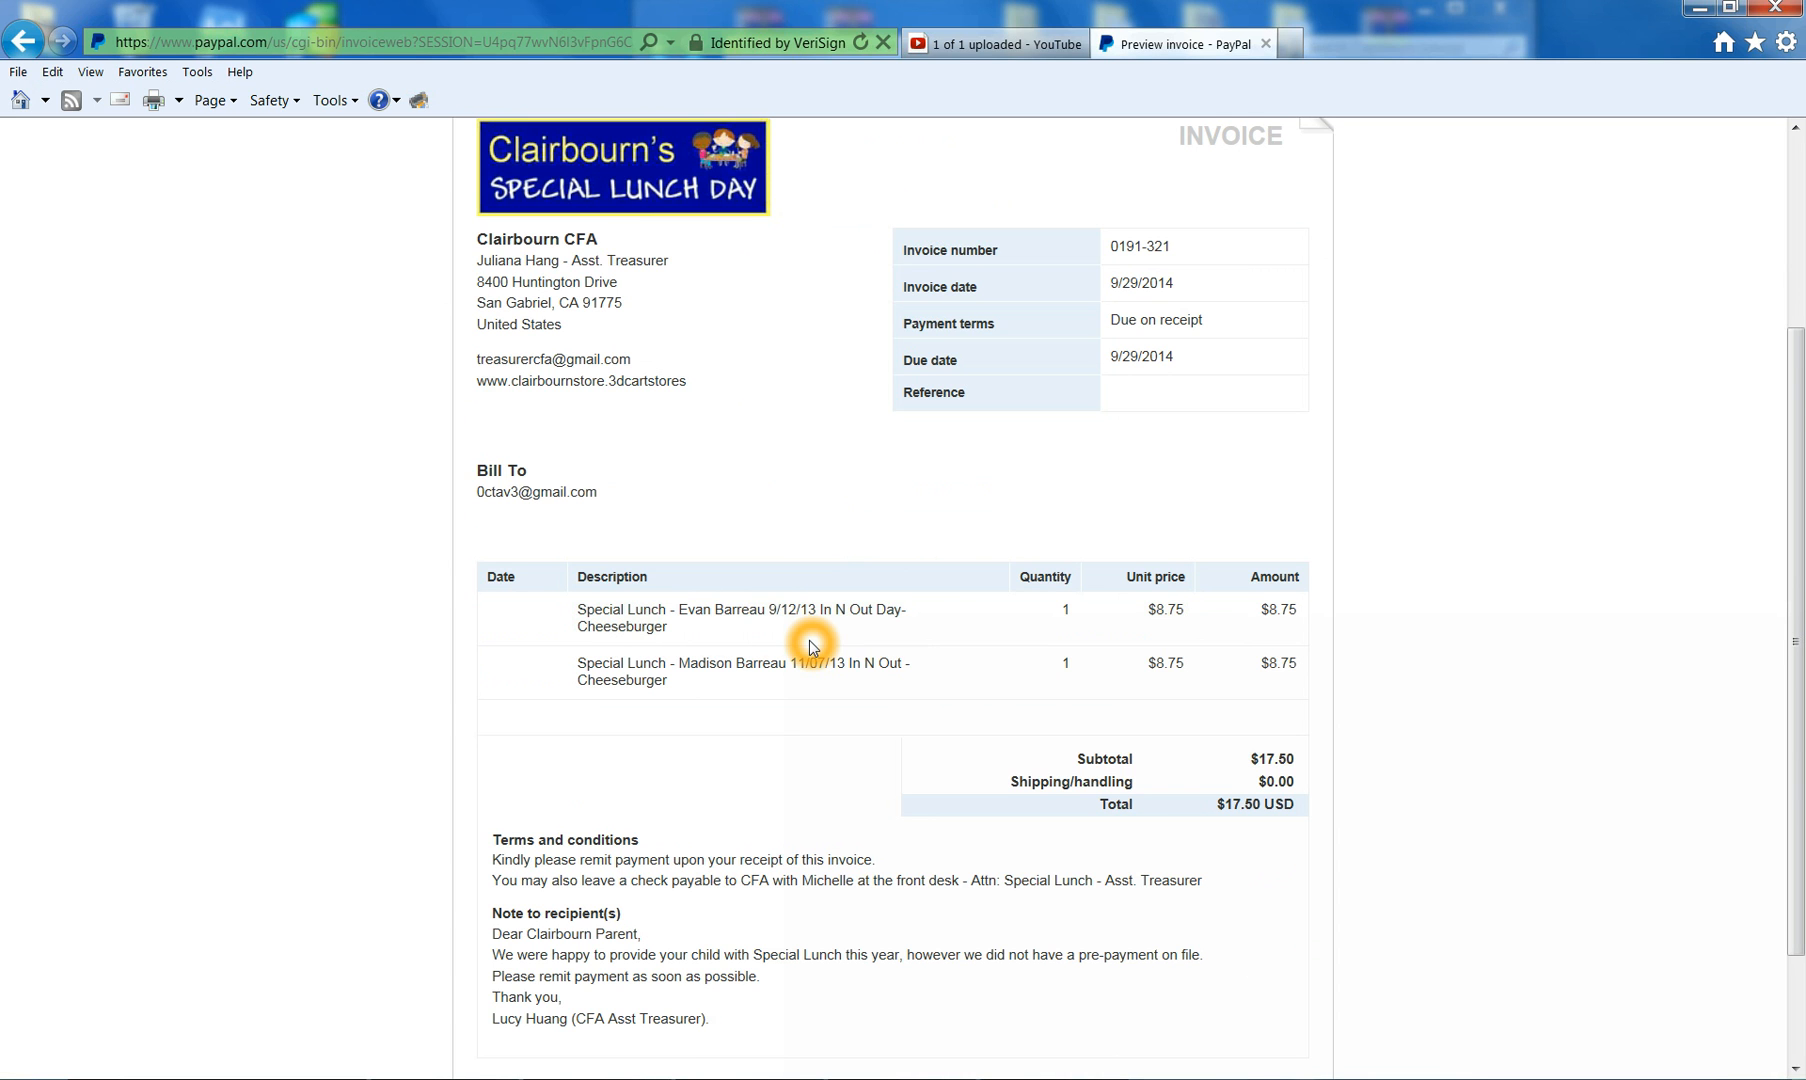
click(853, 635)
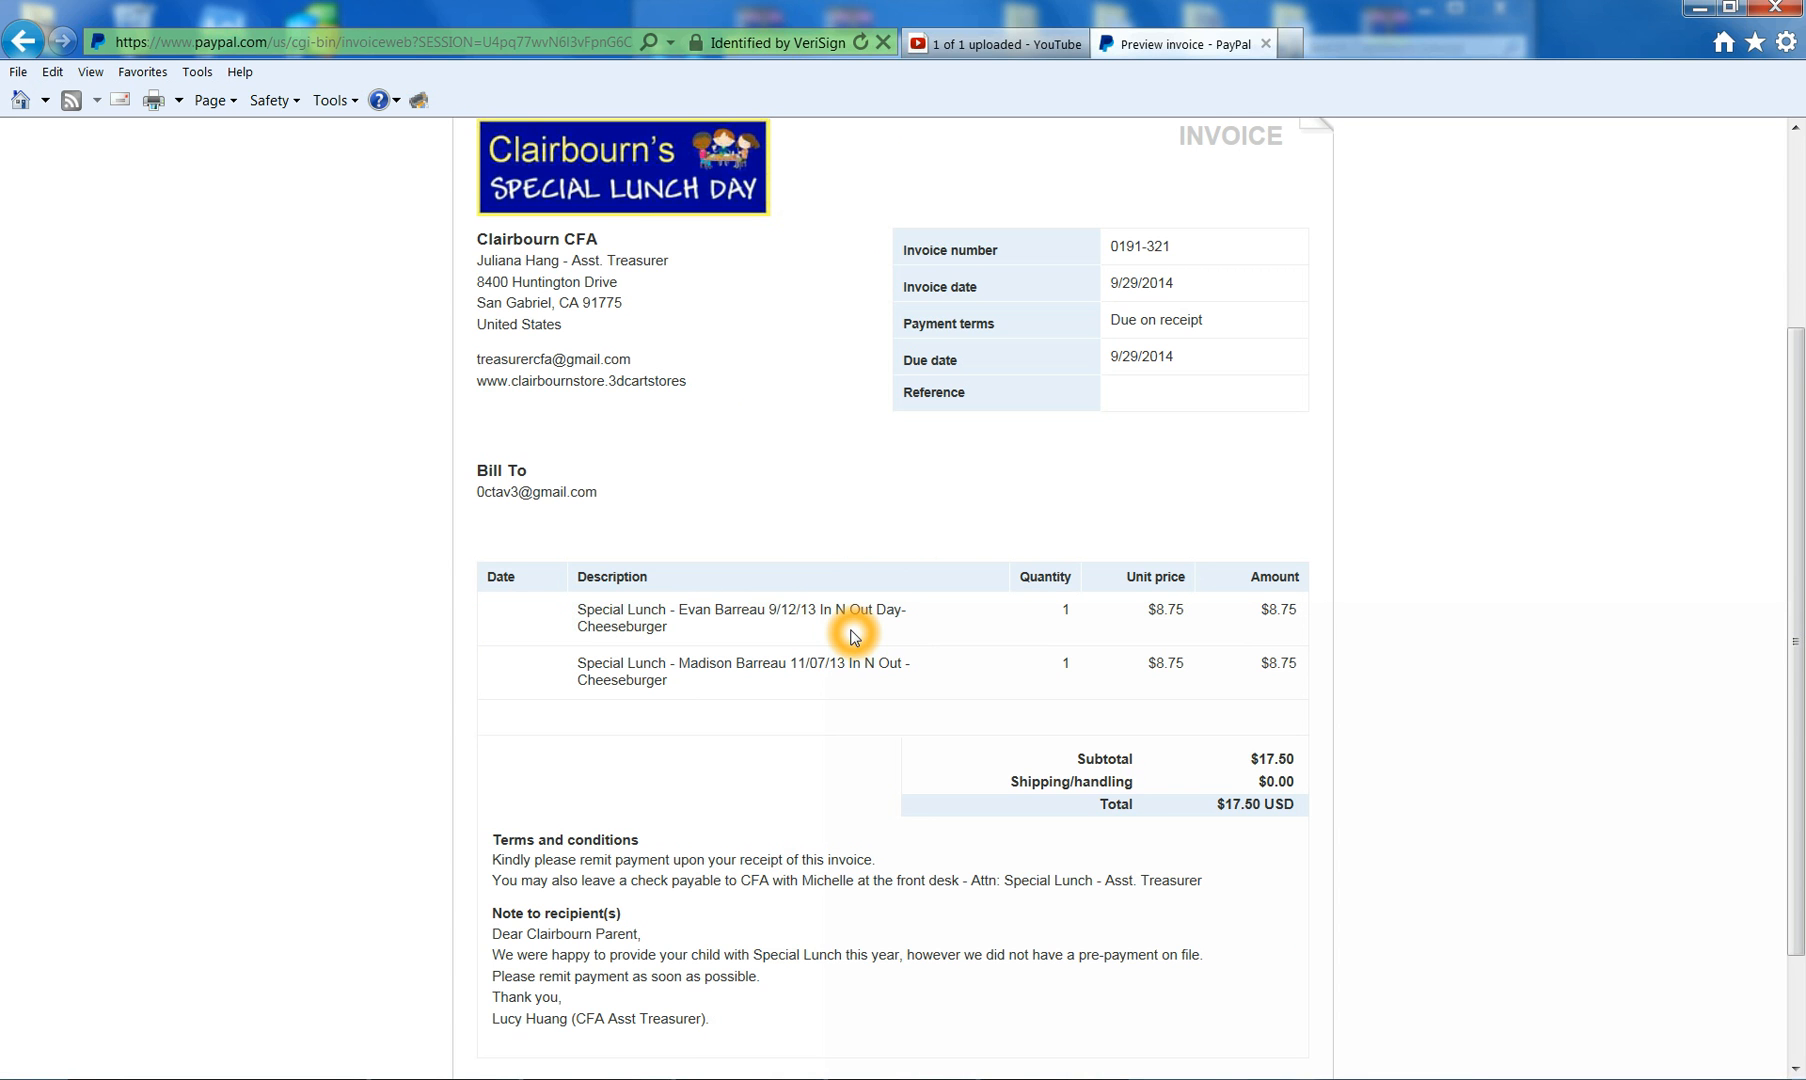
click(674, 650)
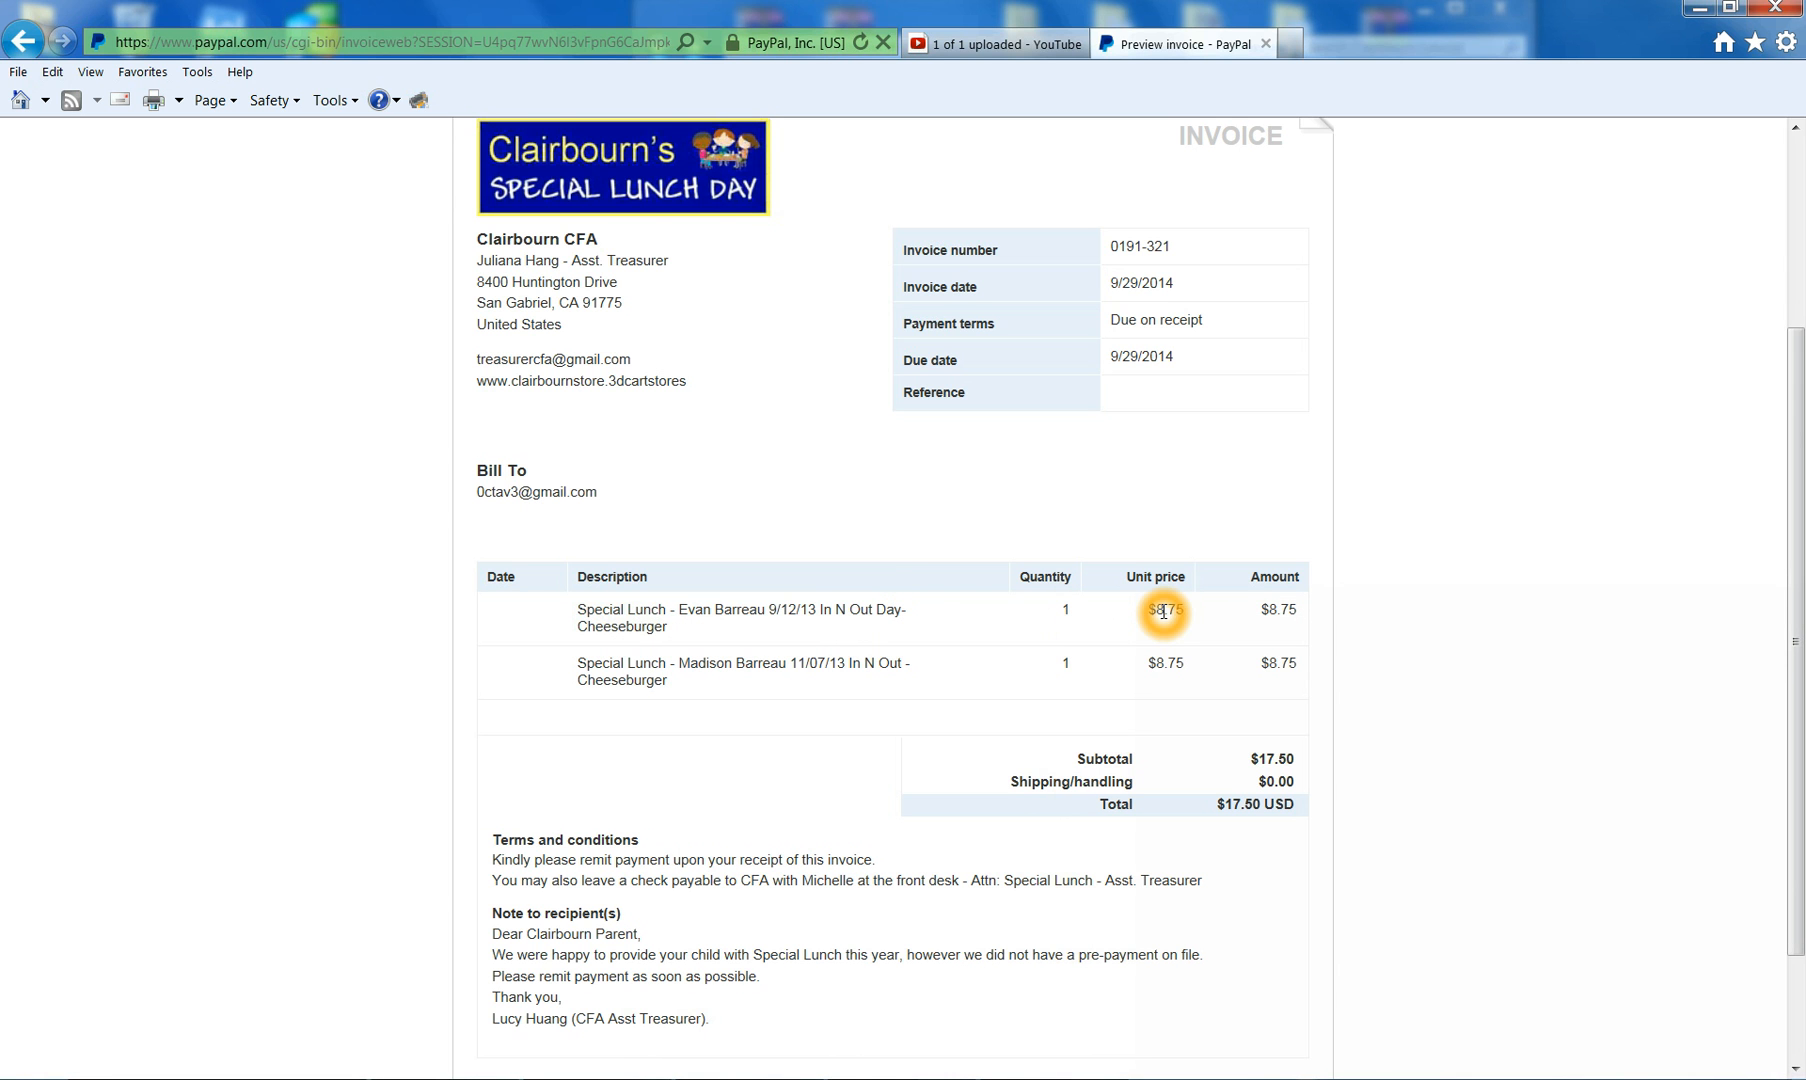
- Scroll to the preview's $17.50 USD total and its Print, Send and Edit buttons
scroll(1013, 720, down, 2)
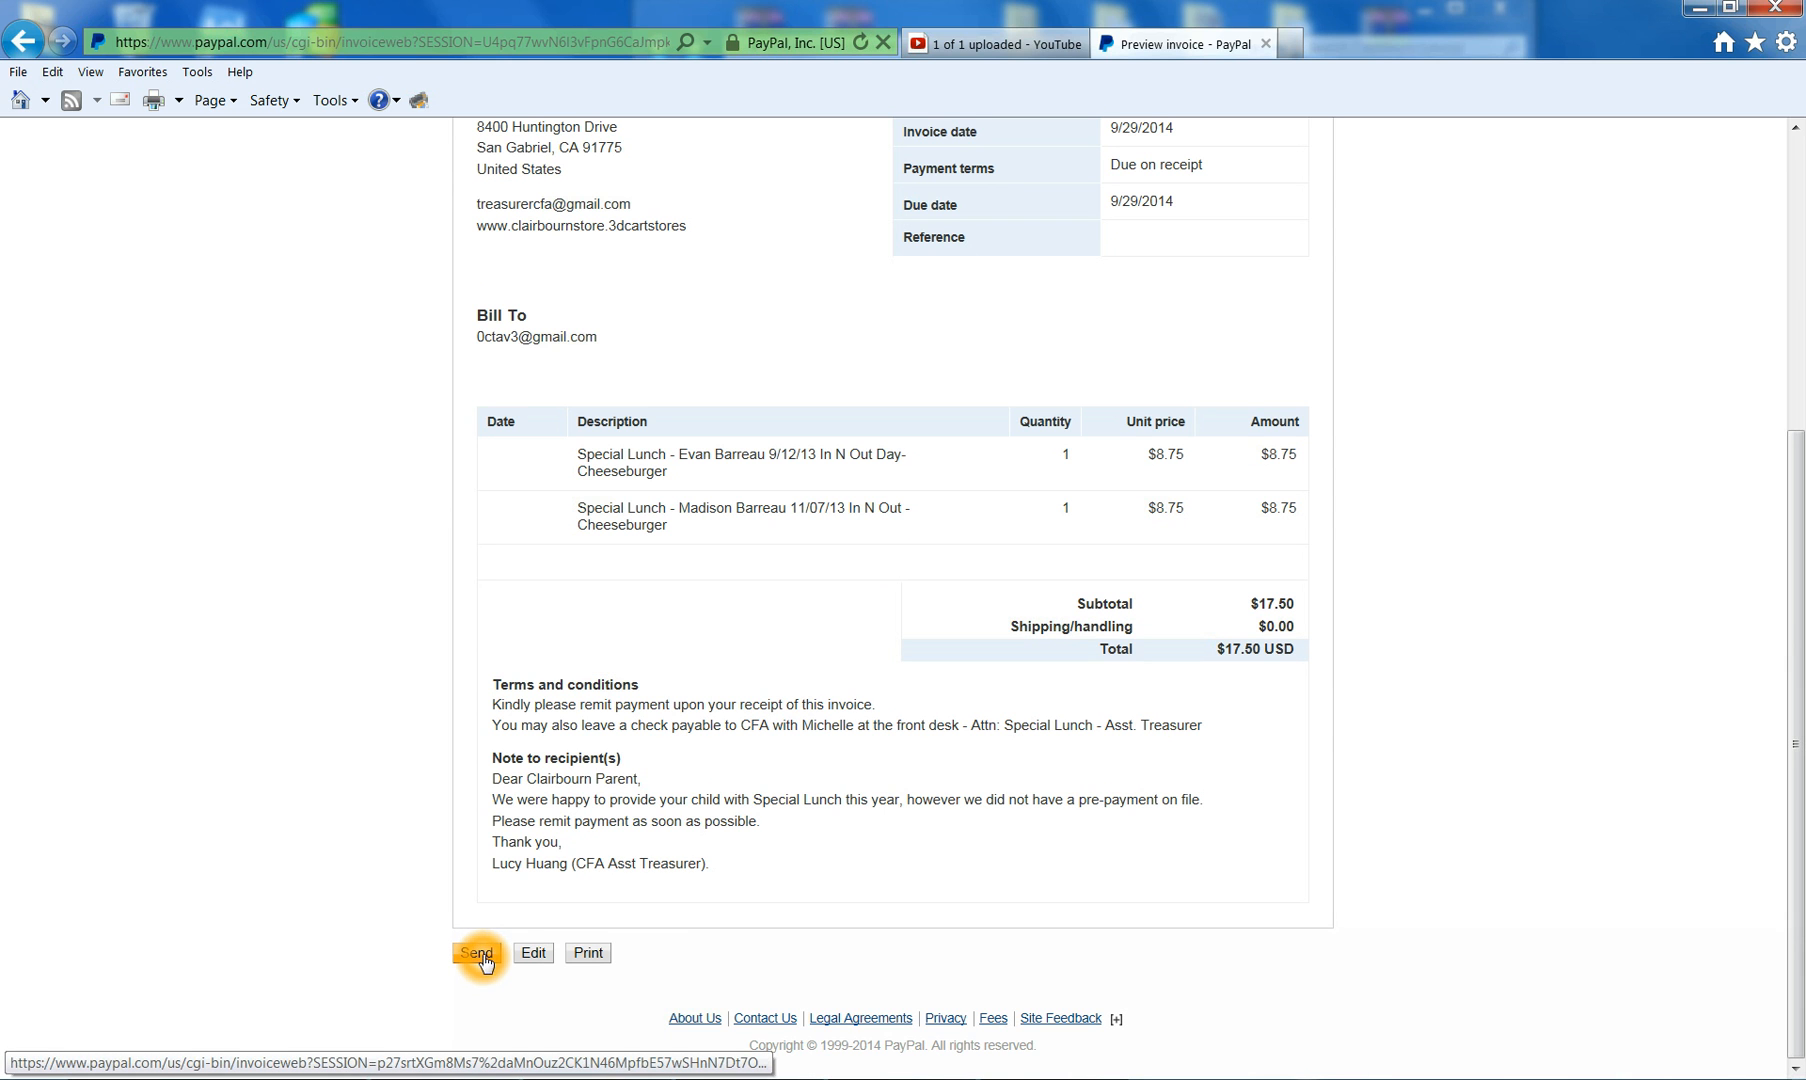
click(582, 958)
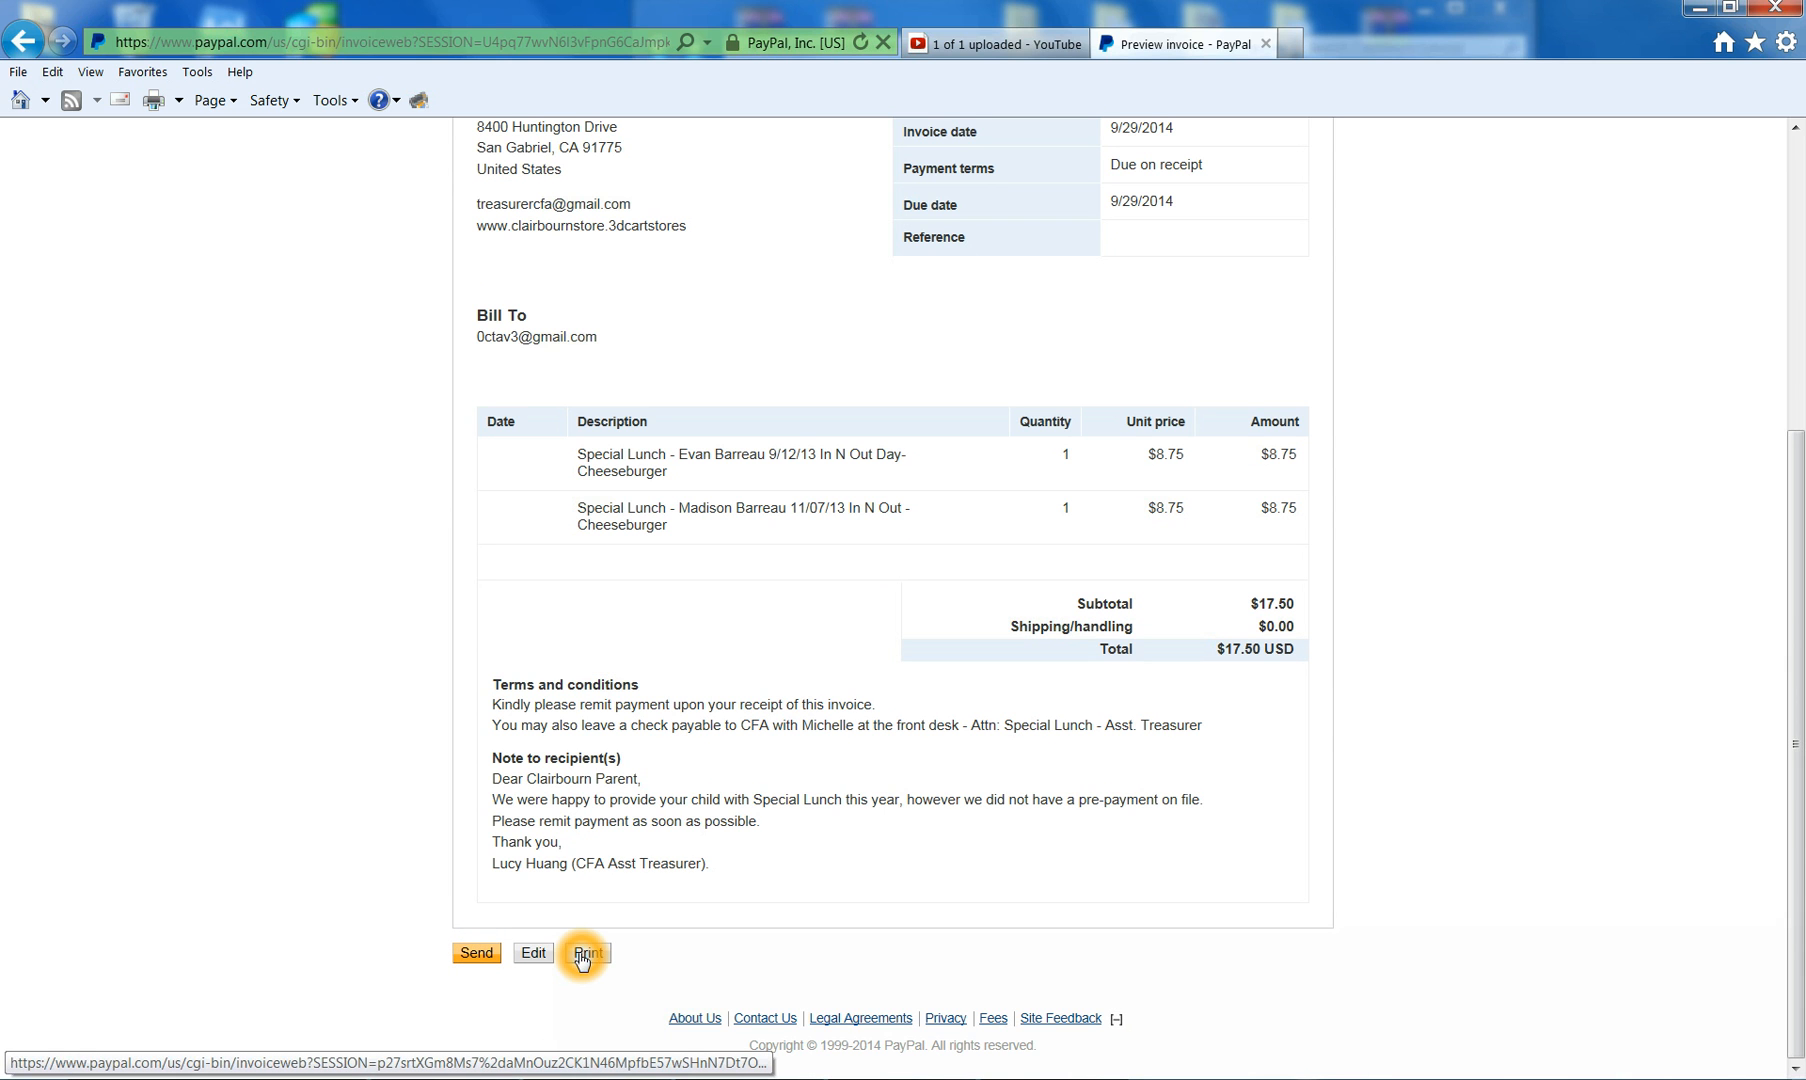
click(484, 960)
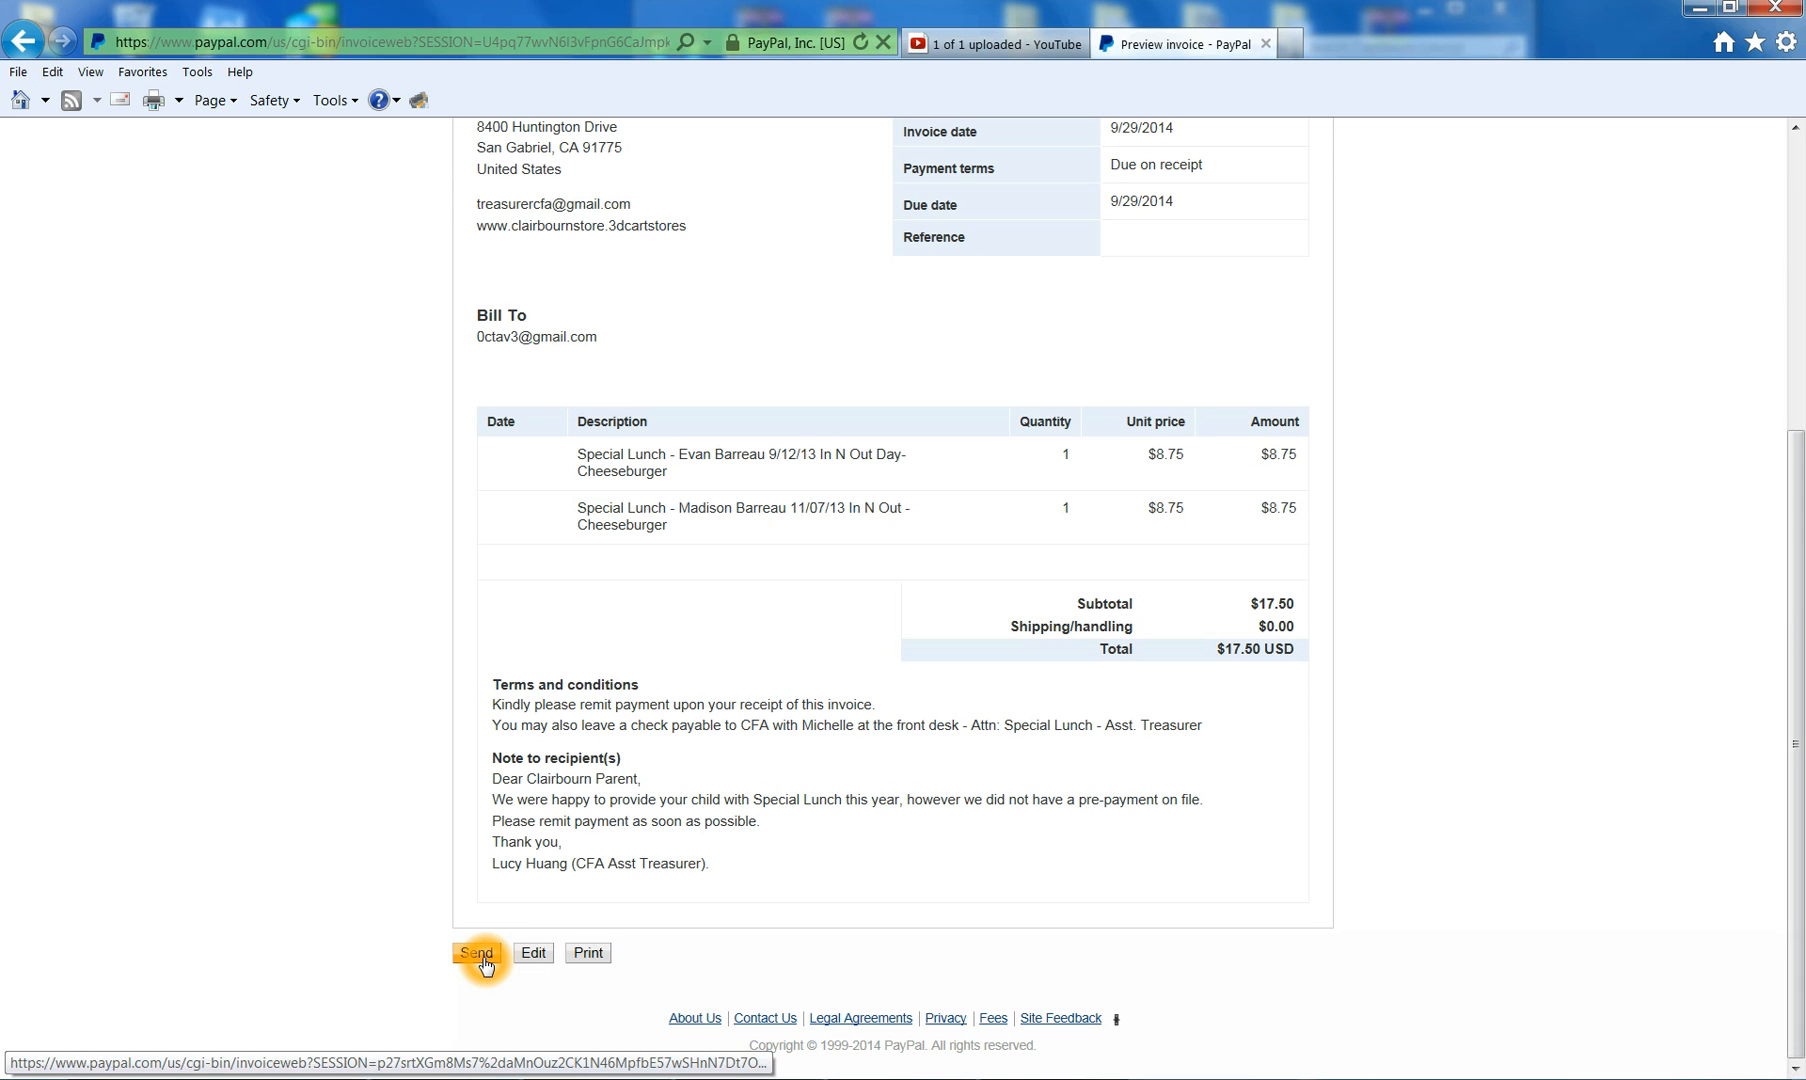
click(525, 966)
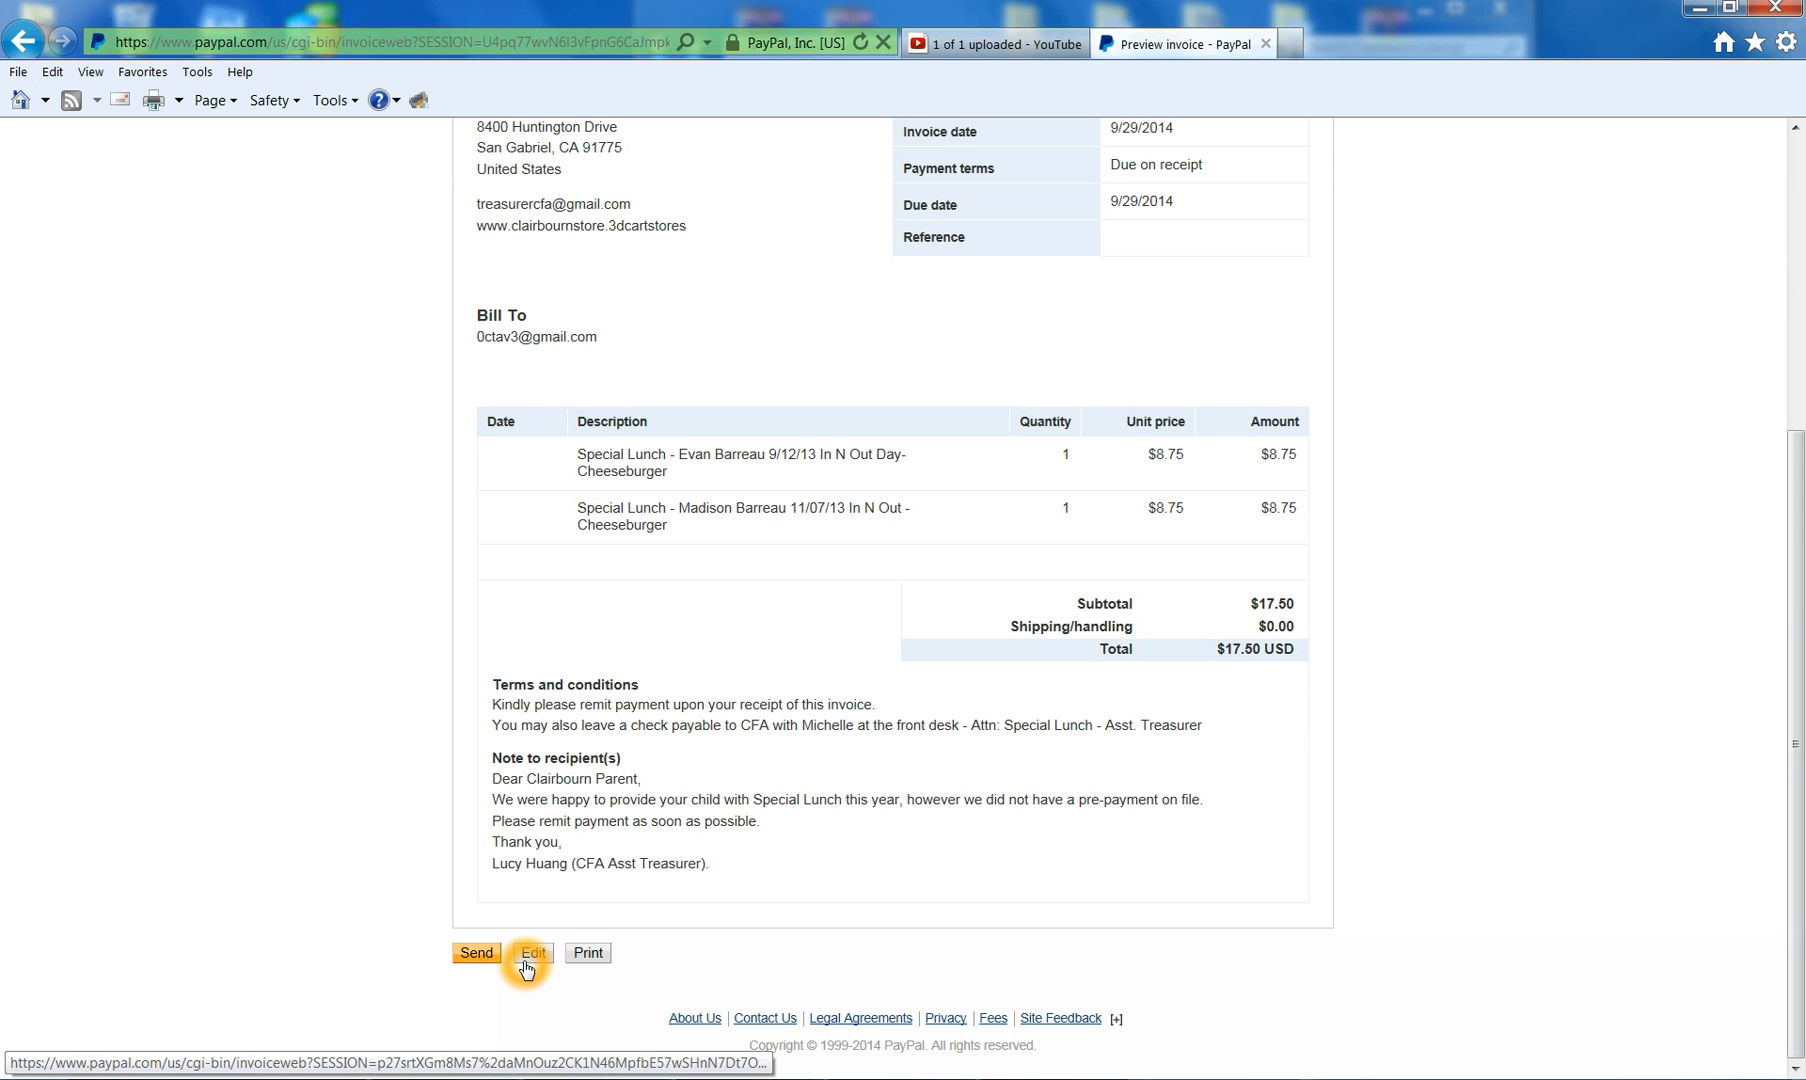